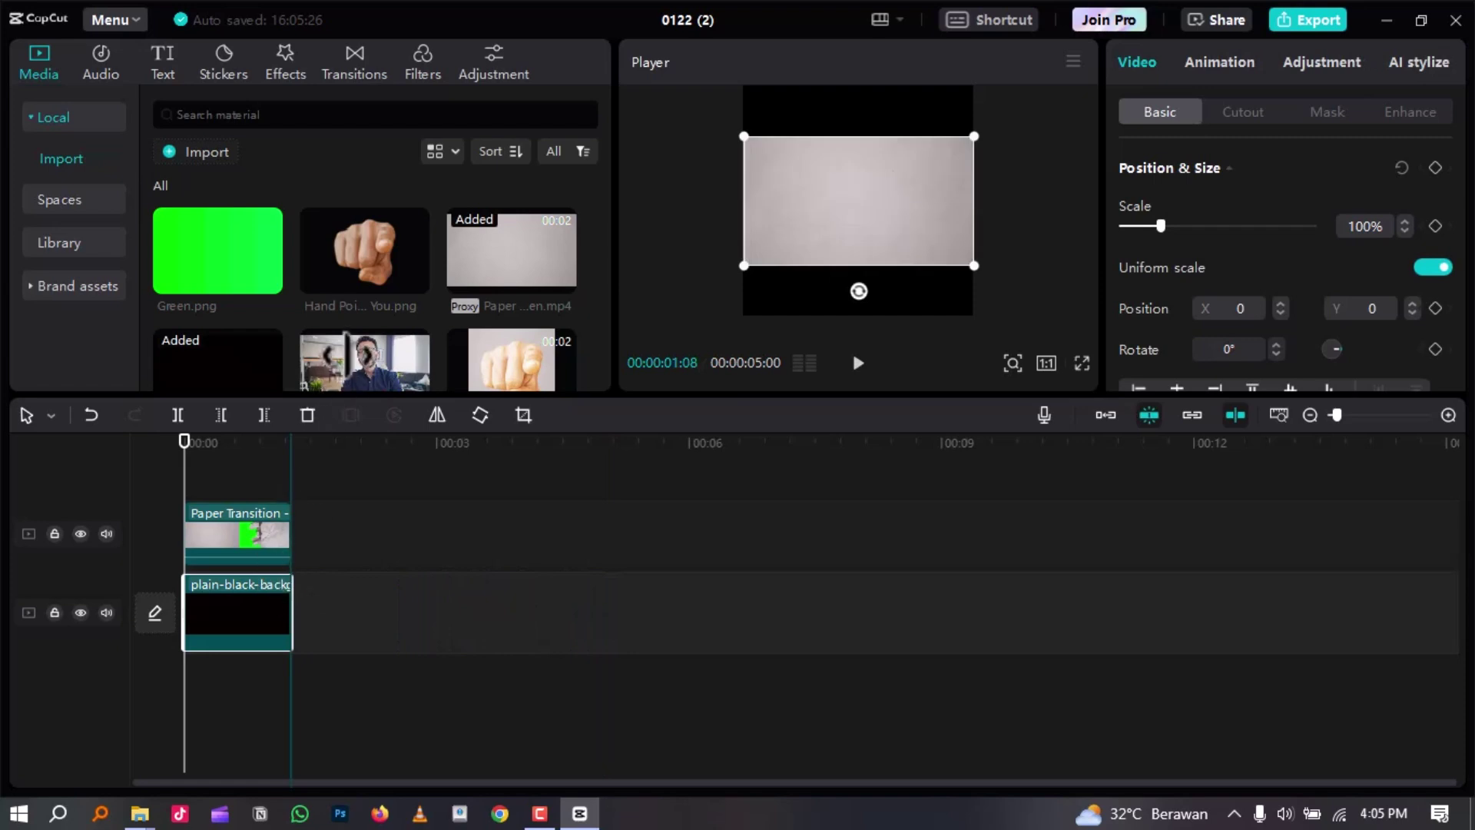
- Add the Hand Pointing at You image on a track above the paper transition and trim it to the other clips' length
mouse_move(413, 281)
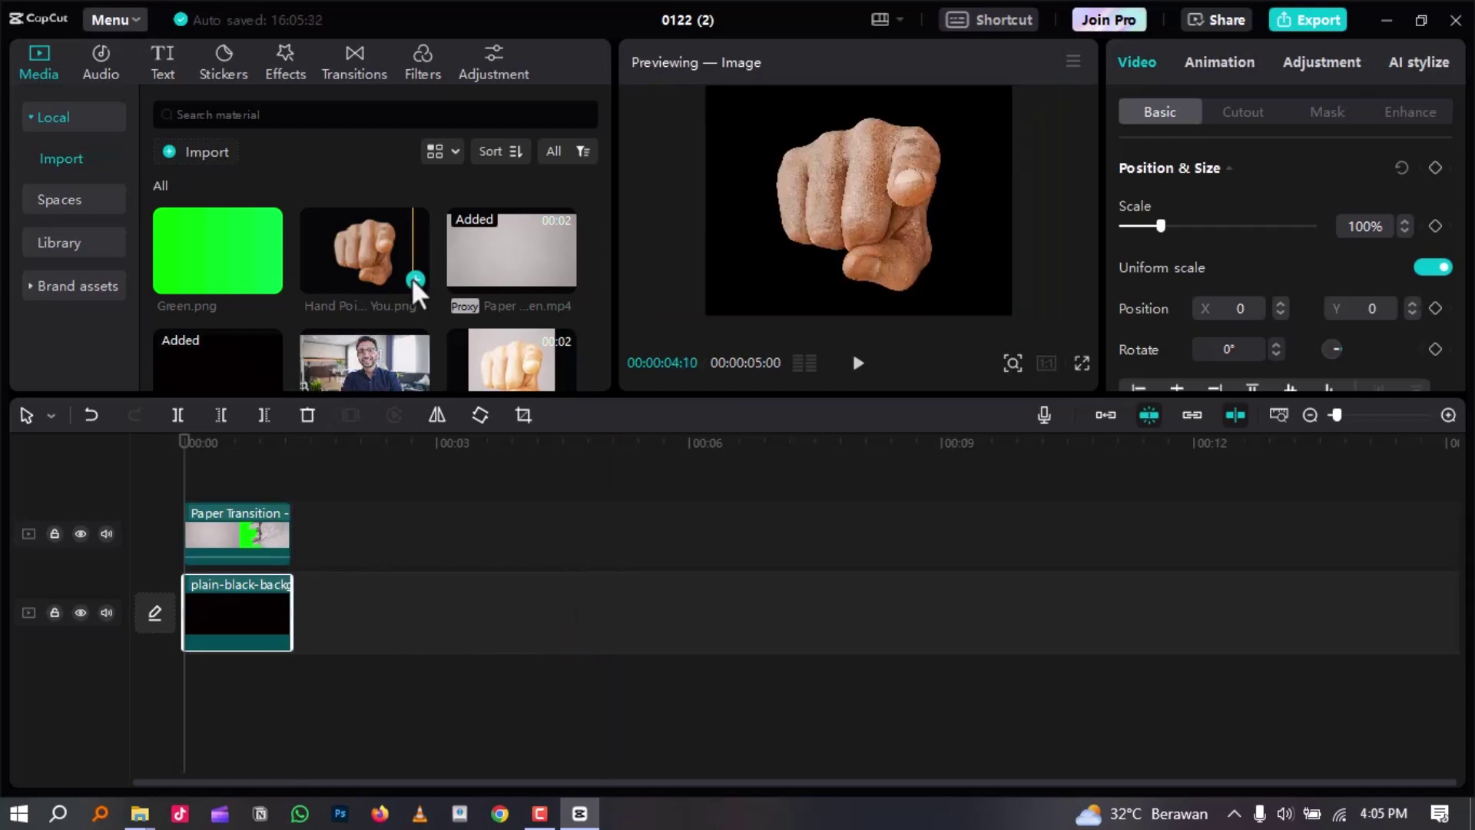
click(414, 280)
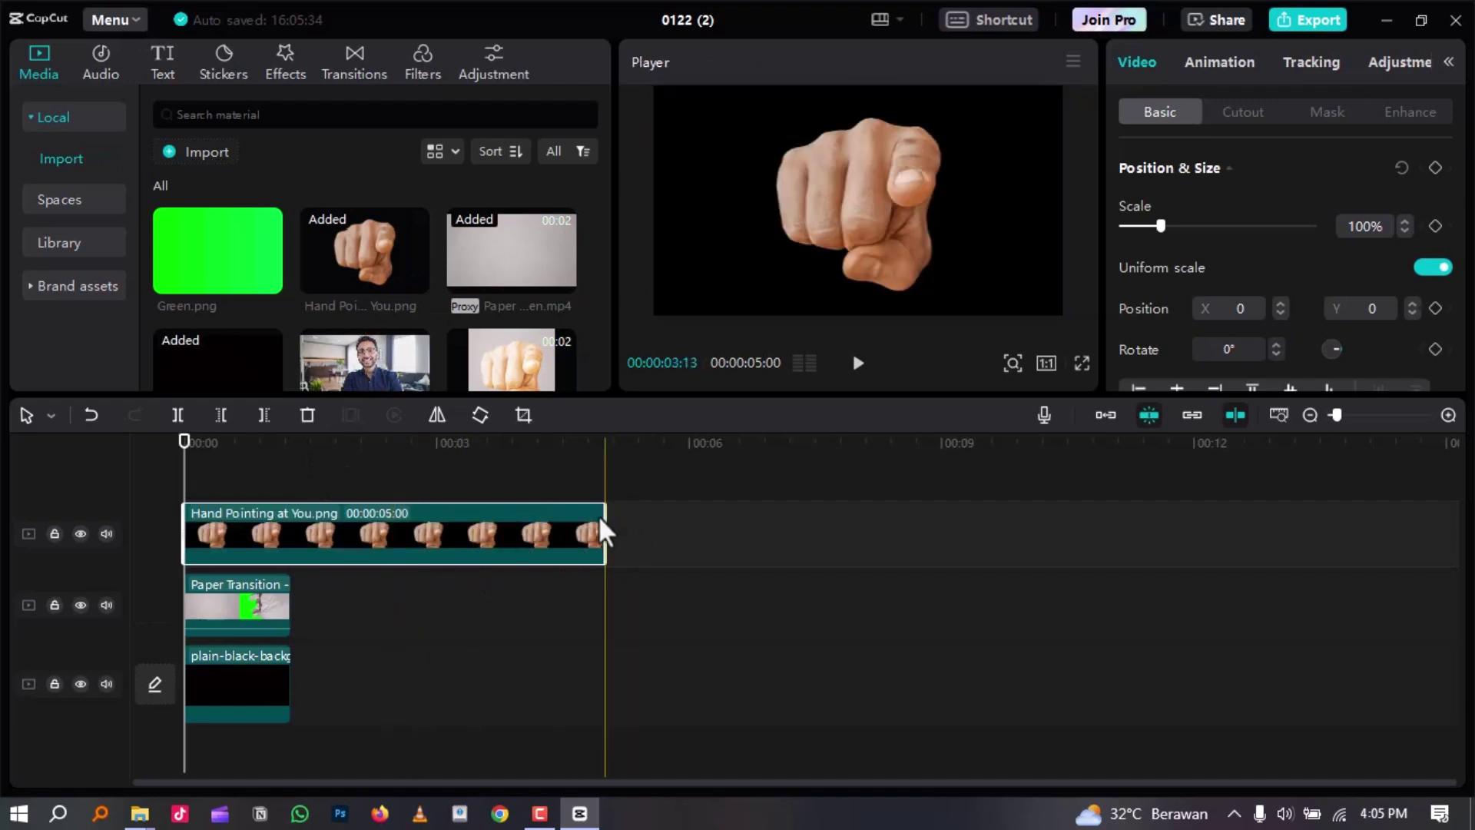
drag(600, 515, 287, 538)
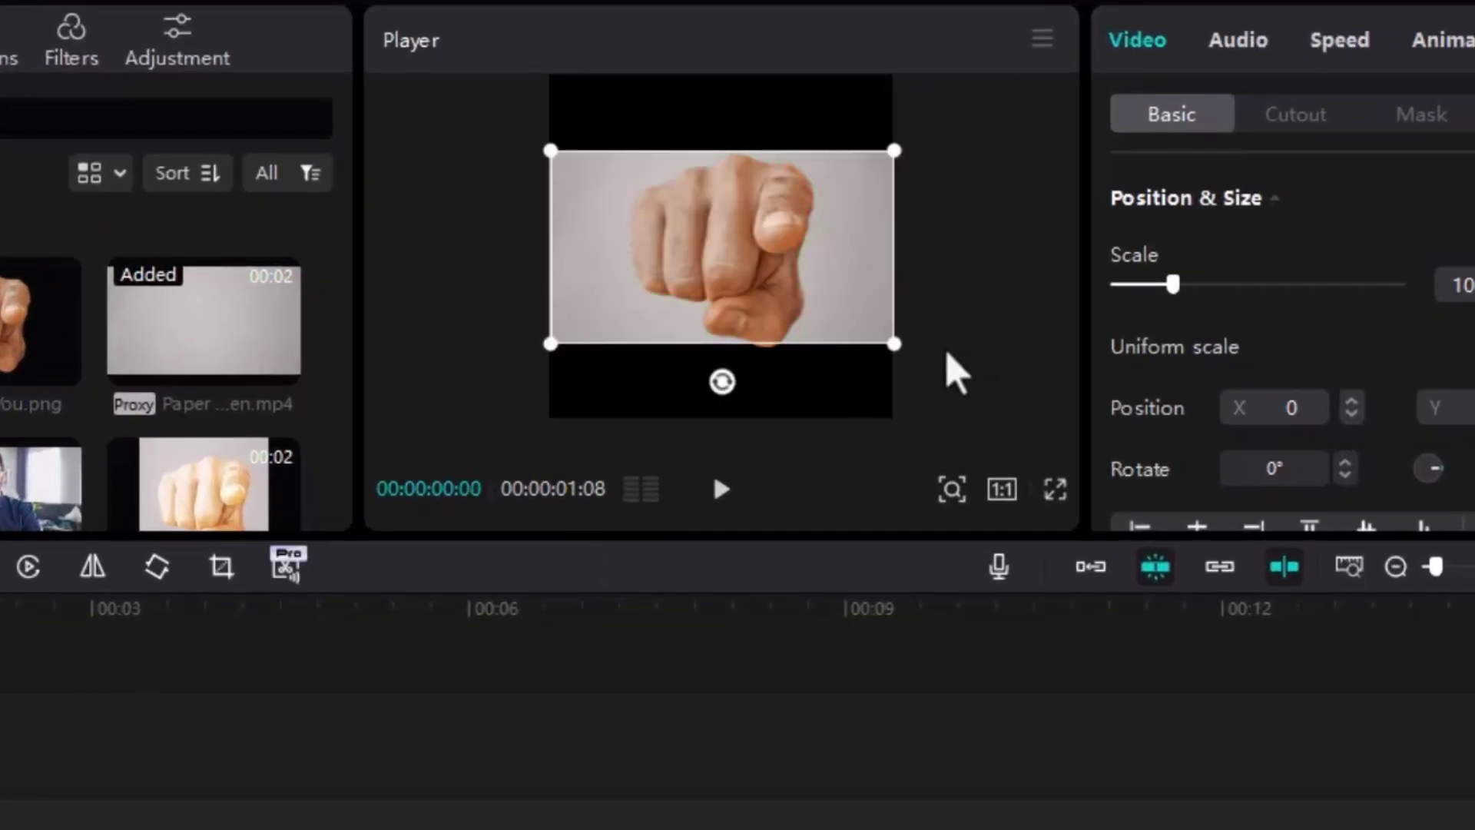
- Enlarge the paper transition clip to 179% and the hand image to 141% so they fill the square frame
drag(895, 346, 1047, 502)
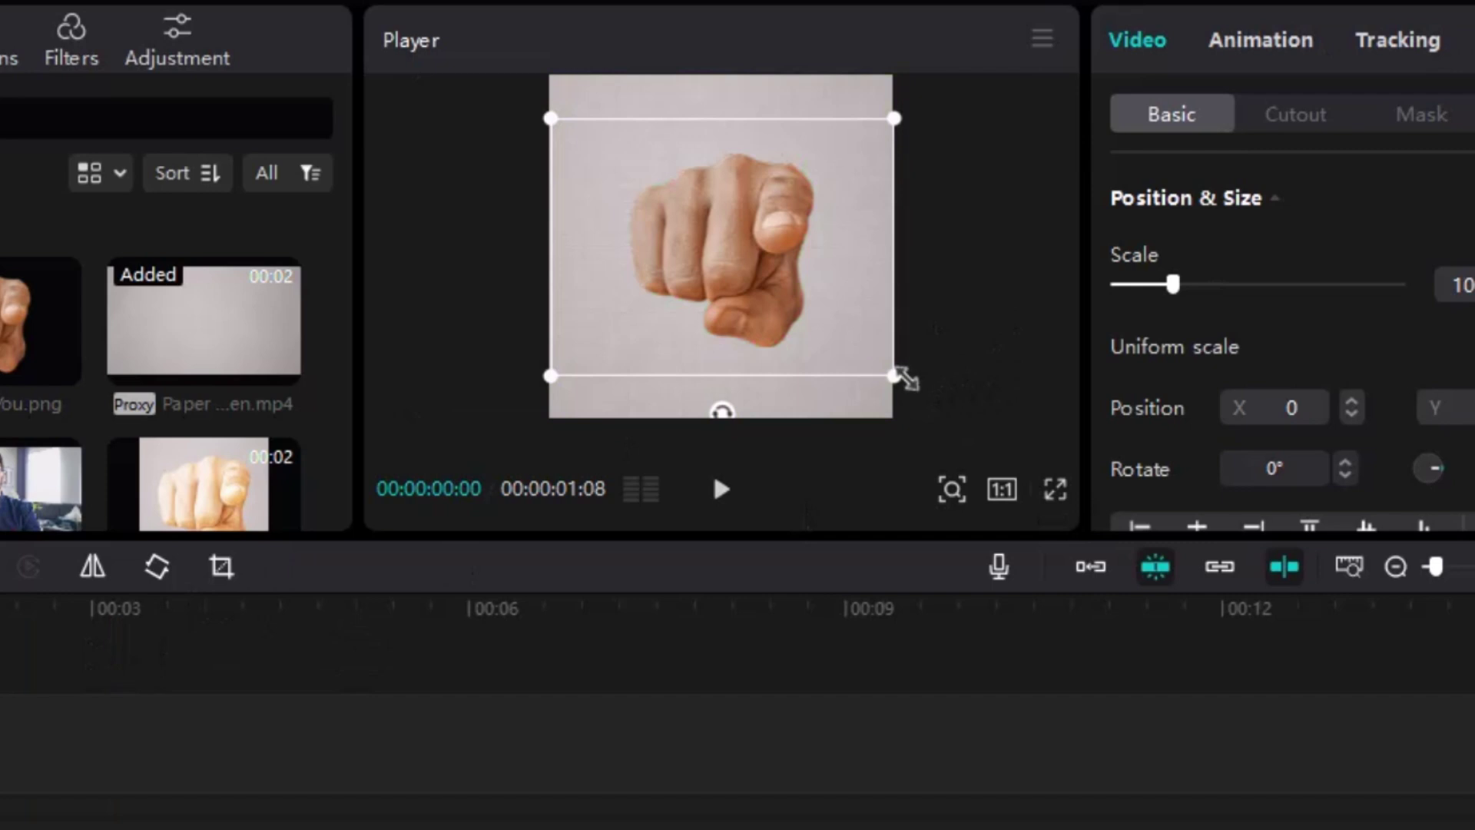
drag(896, 374, 1020, 427)
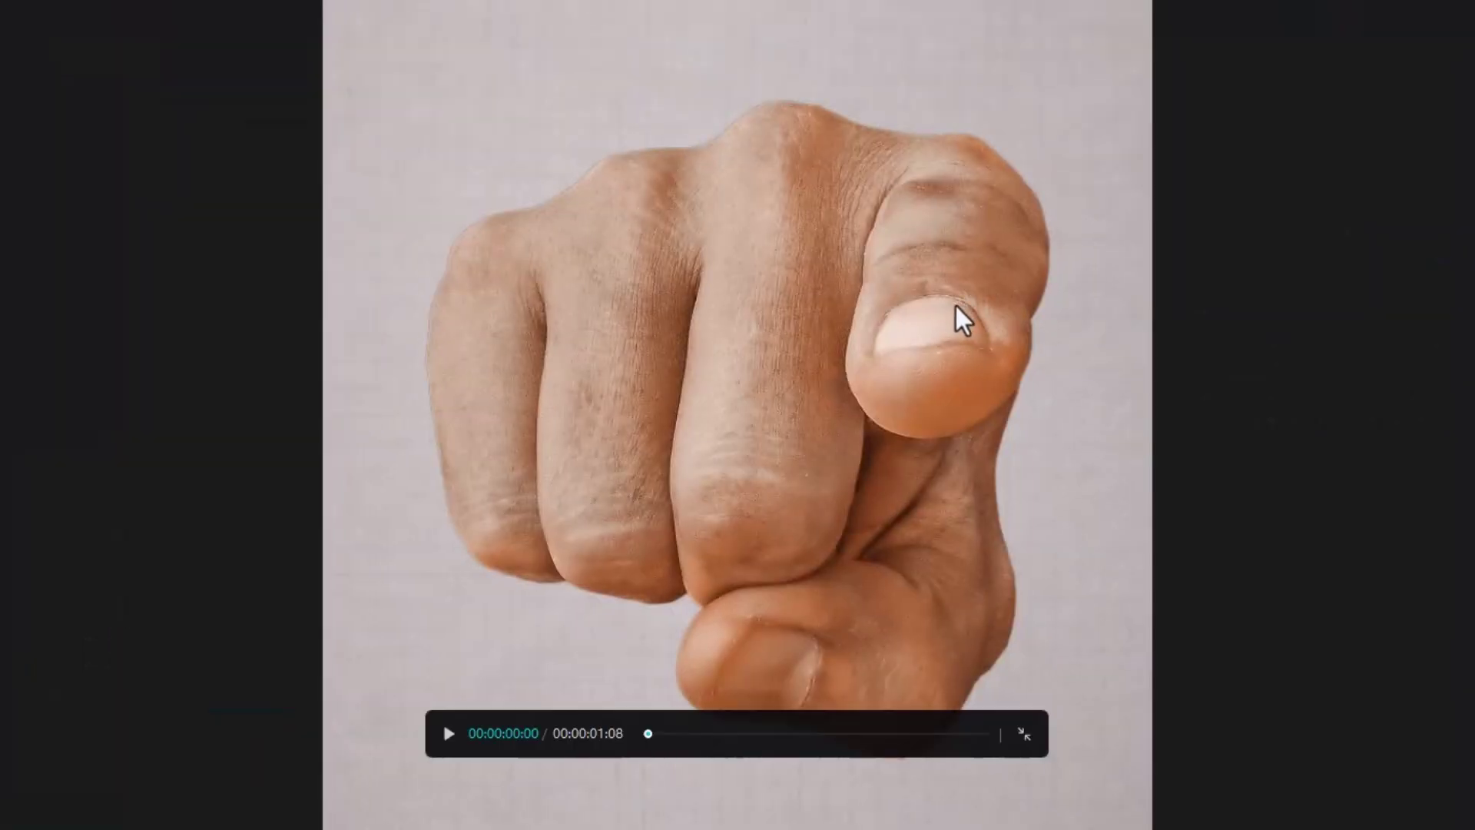
key(Escape)
- Key out the green from the paper transition clip with Chroma key, using strength 74 and shadow 19
drag(233, 443, 237, 451)
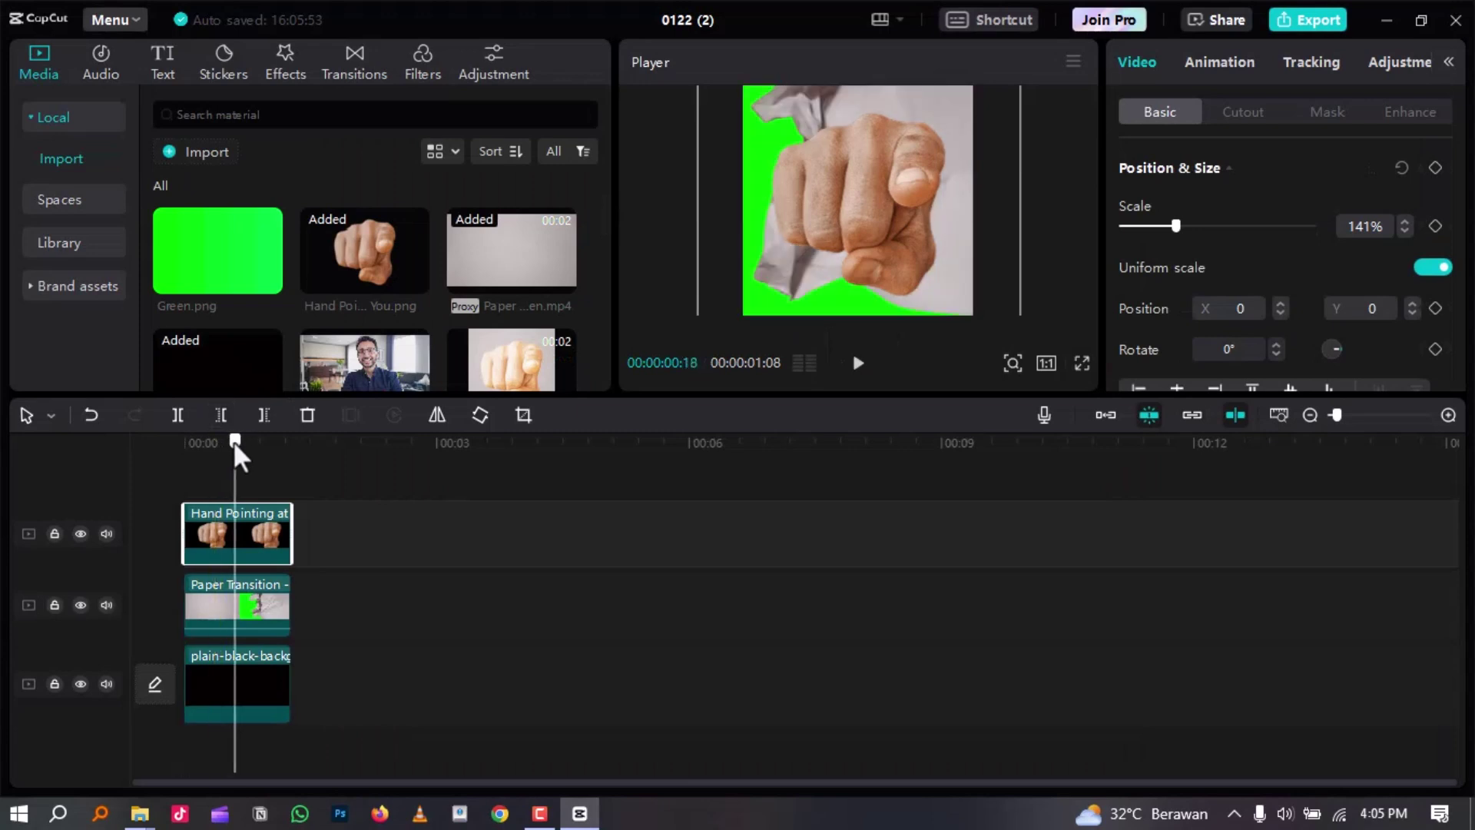
click(261, 600)
click(1254, 113)
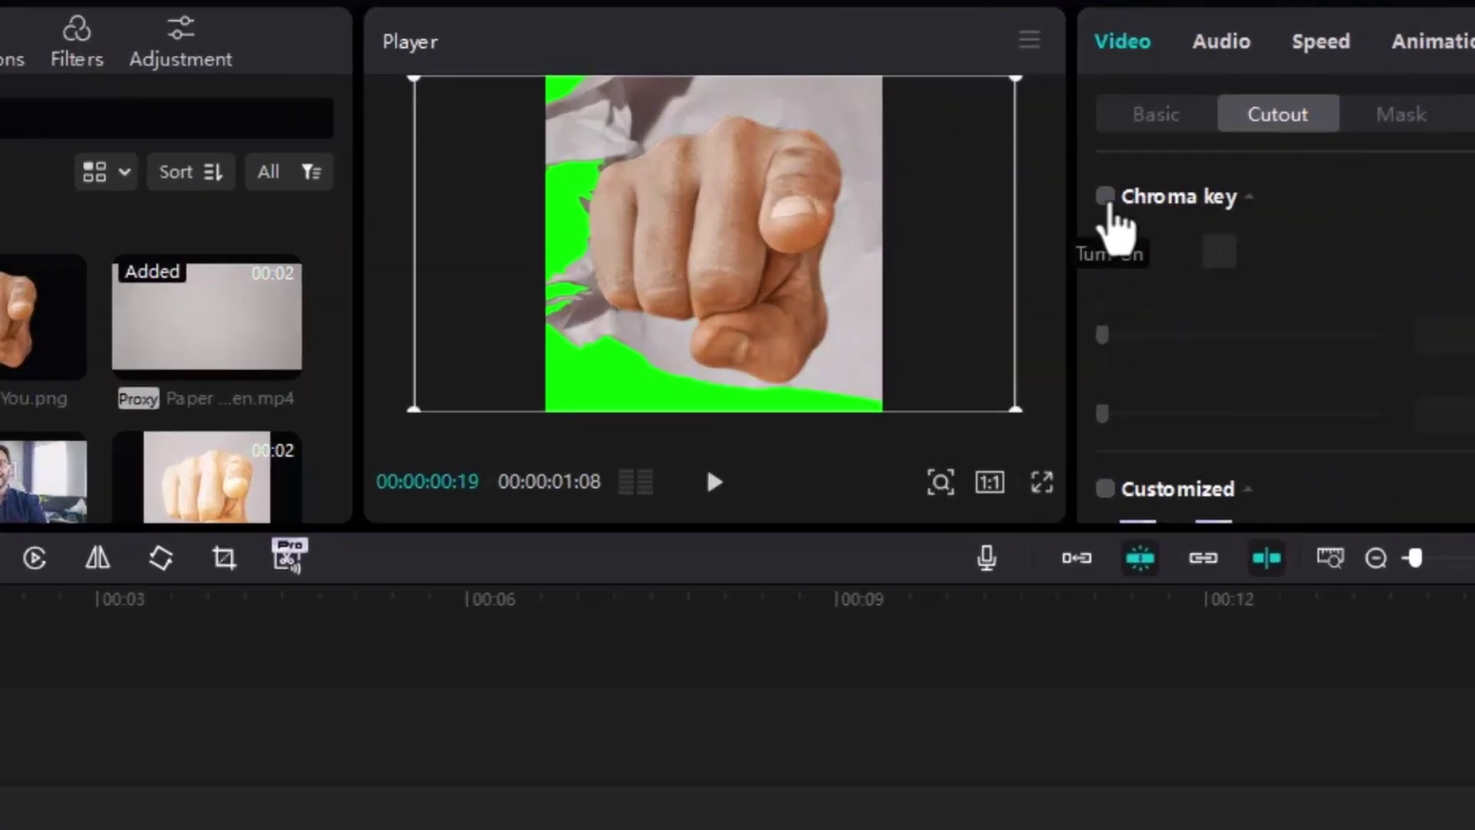
click(1108, 202)
click(1219, 251)
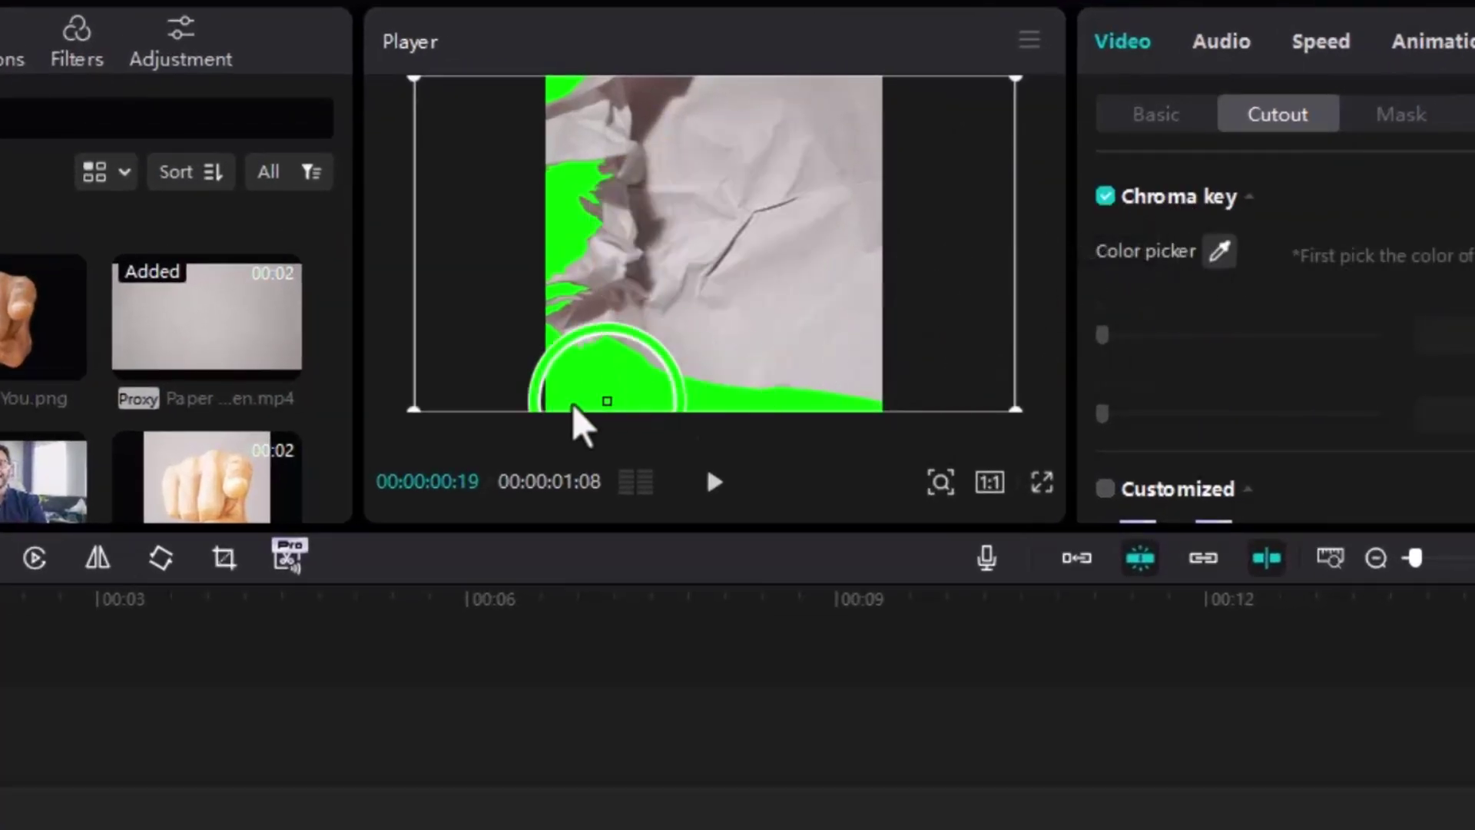
click(612, 408)
drag(1169, 334, 1306, 335)
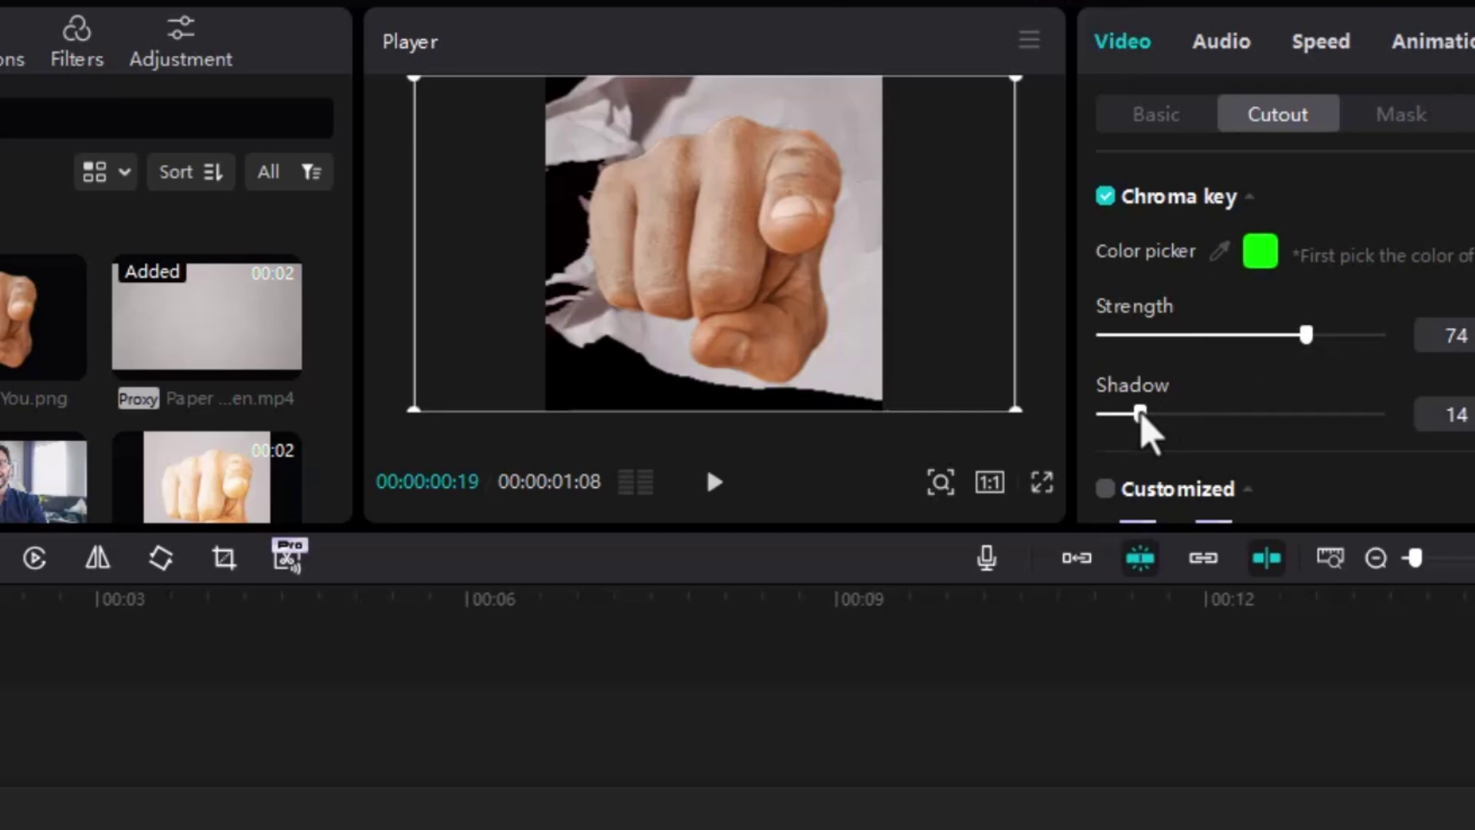
- Check the keyed paper edges in full screen and at other points of the paper transition
click(1041, 482)
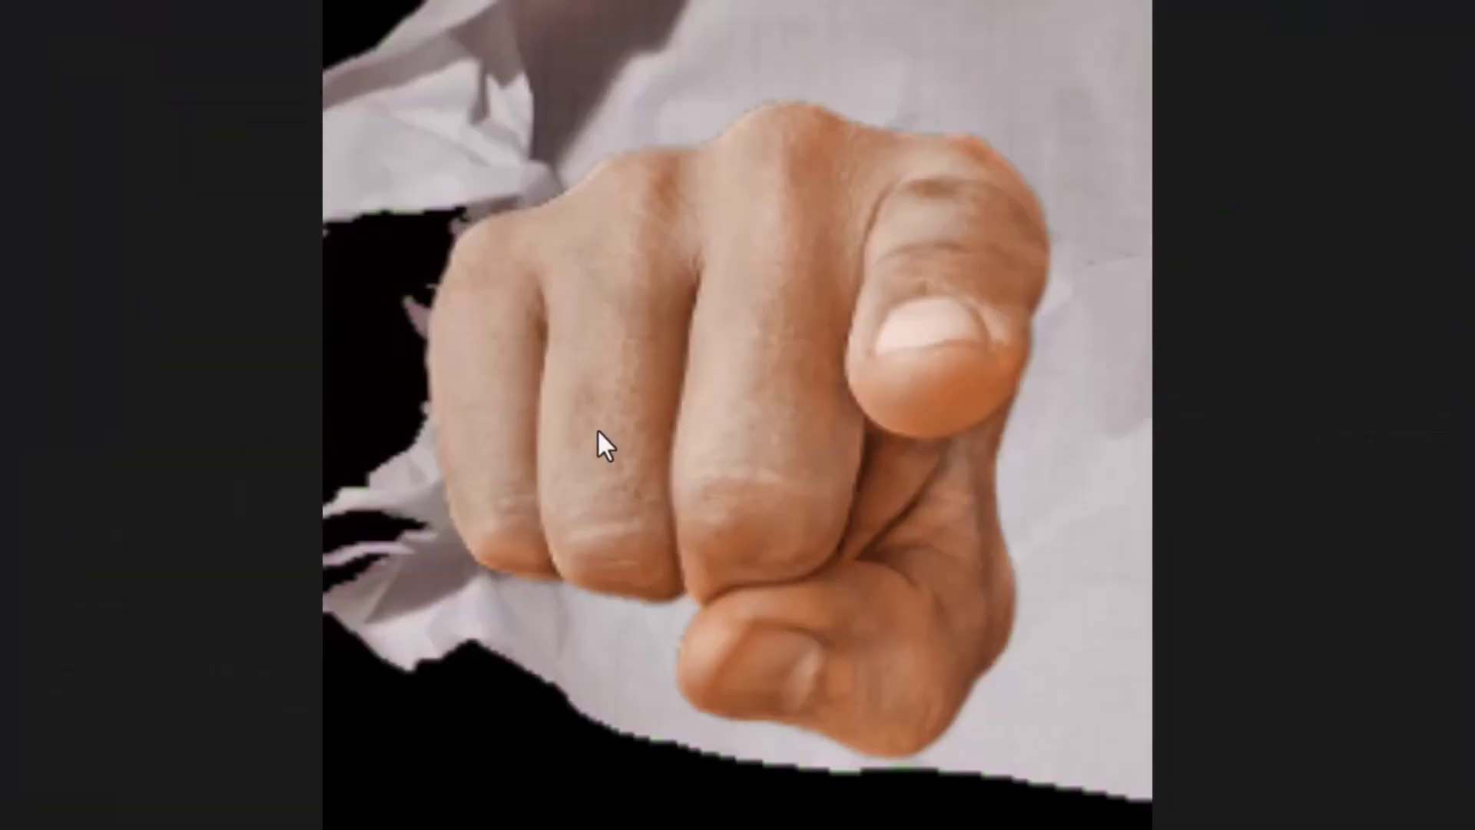
mouse_move(532, 700)
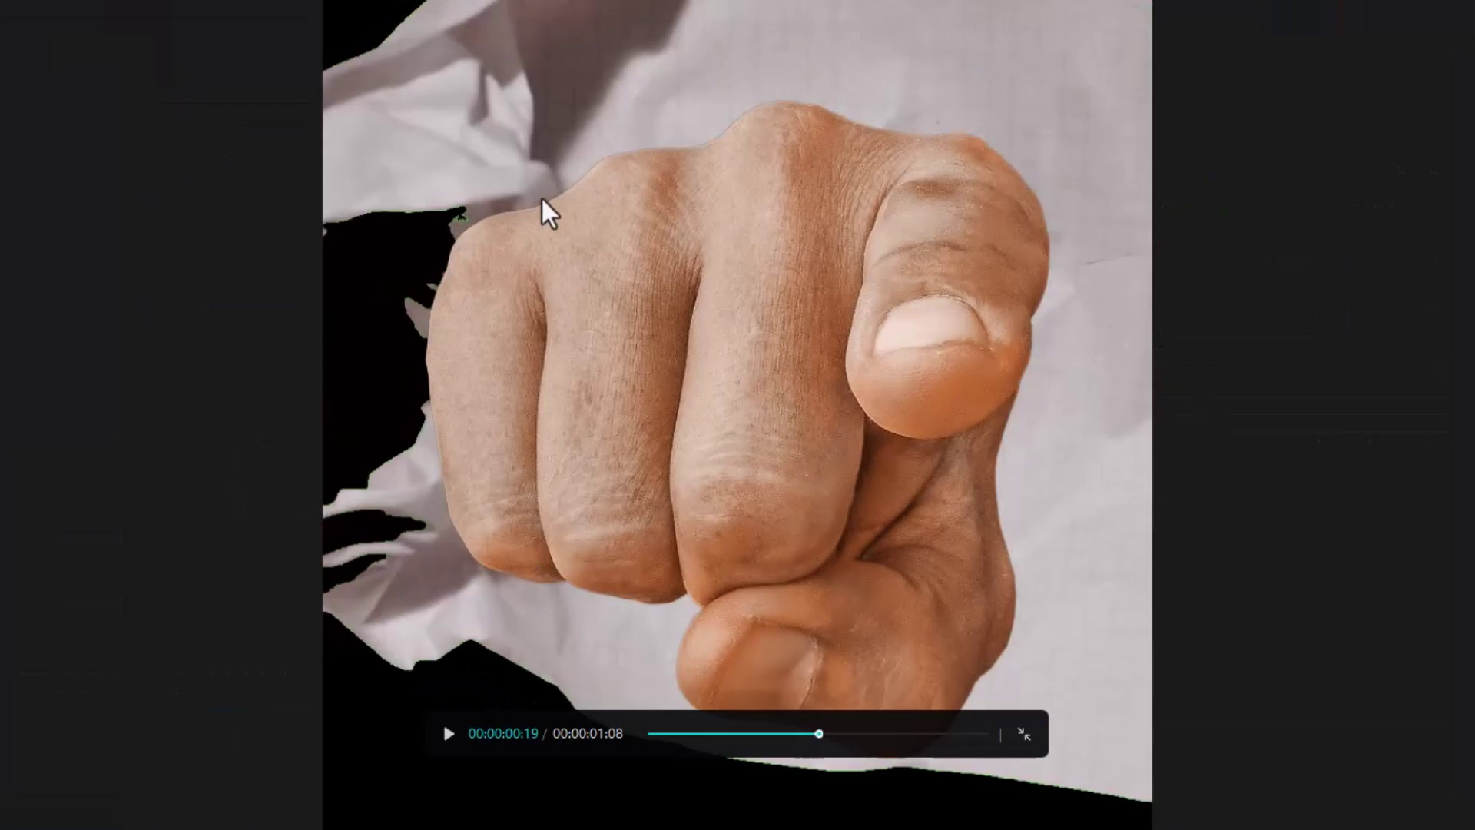
key(Escape)
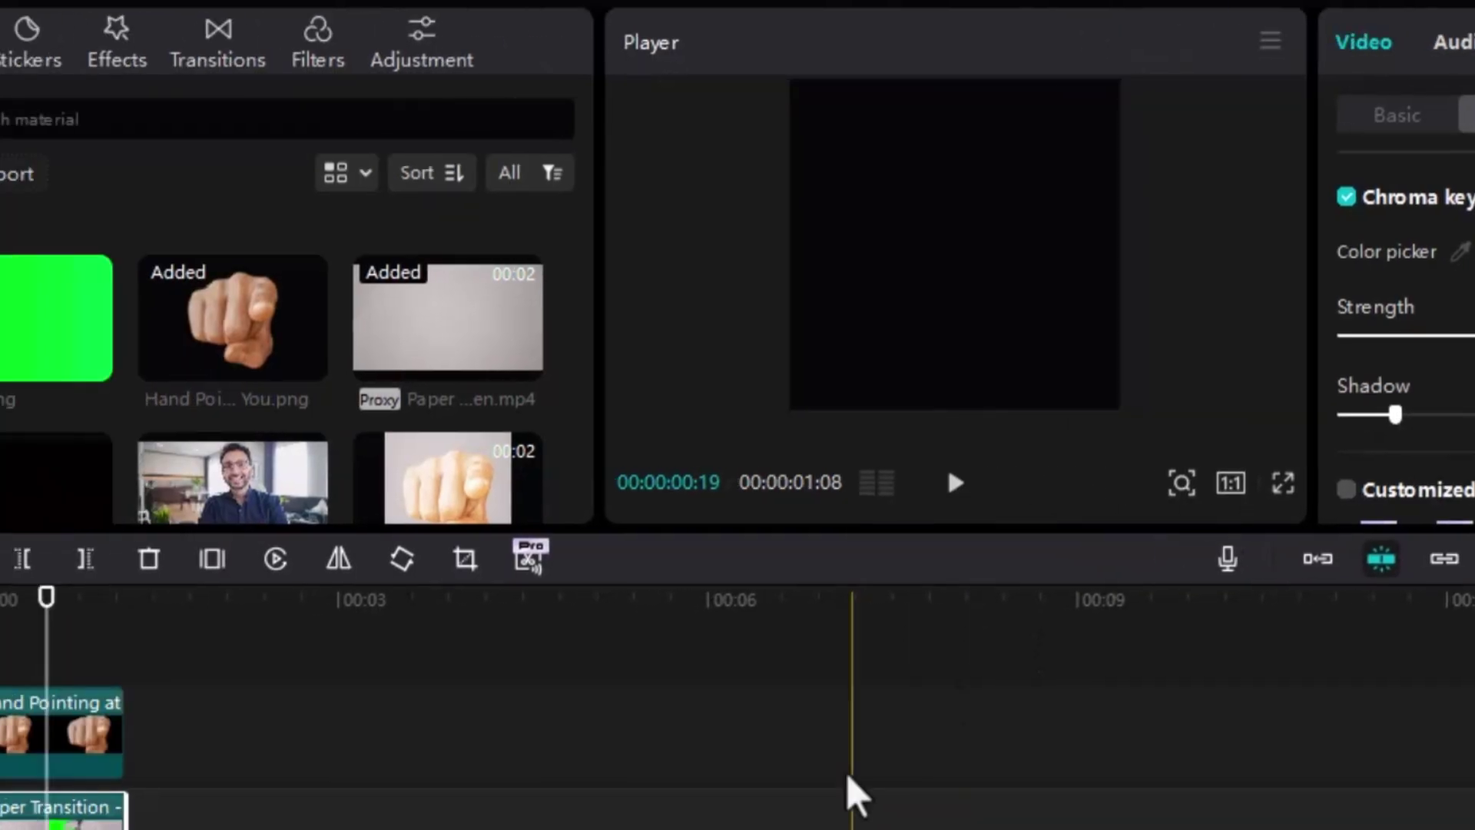
click(674, 759)
click(386, 612)
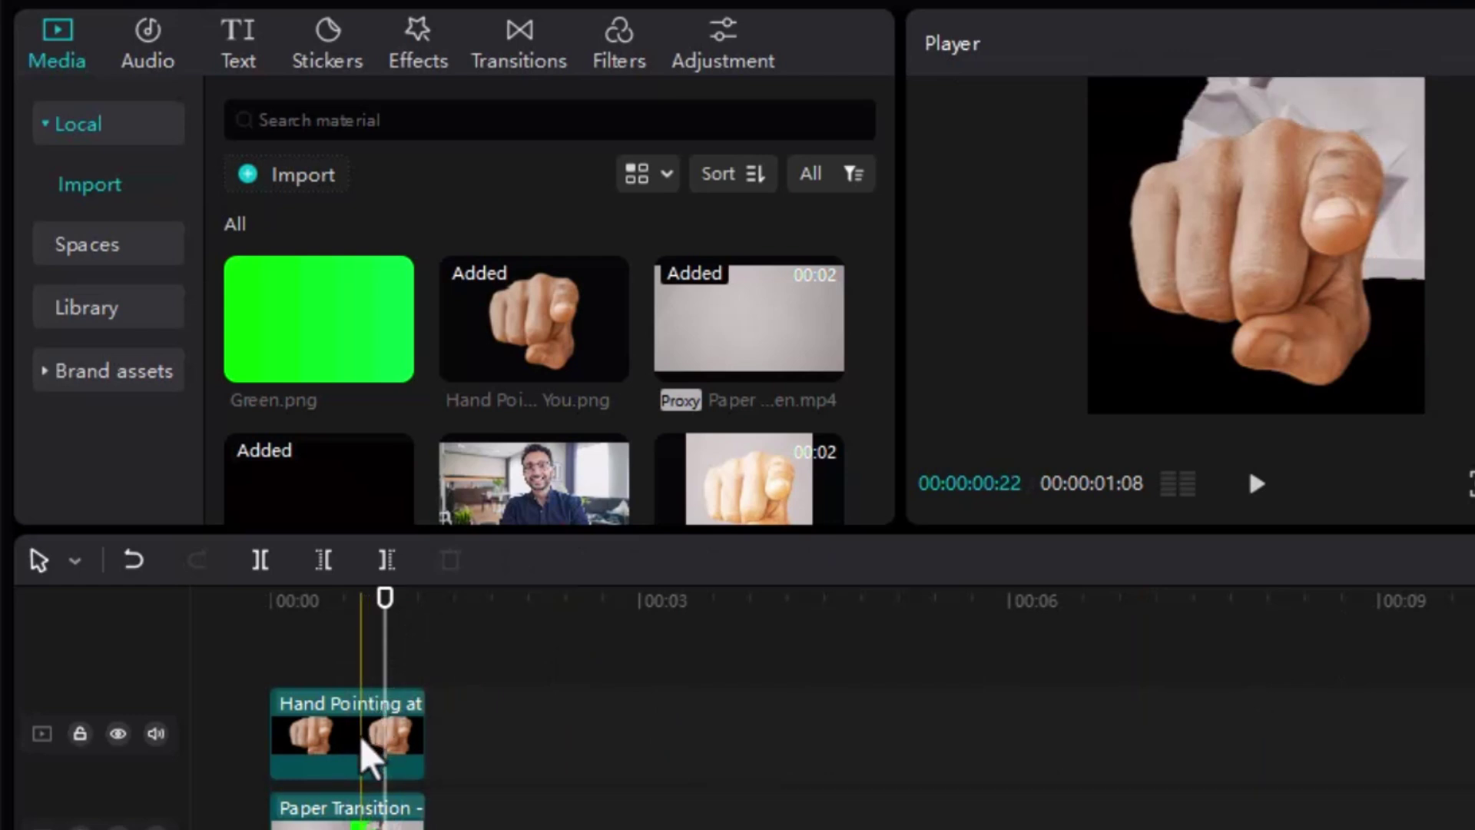
click(379, 808)
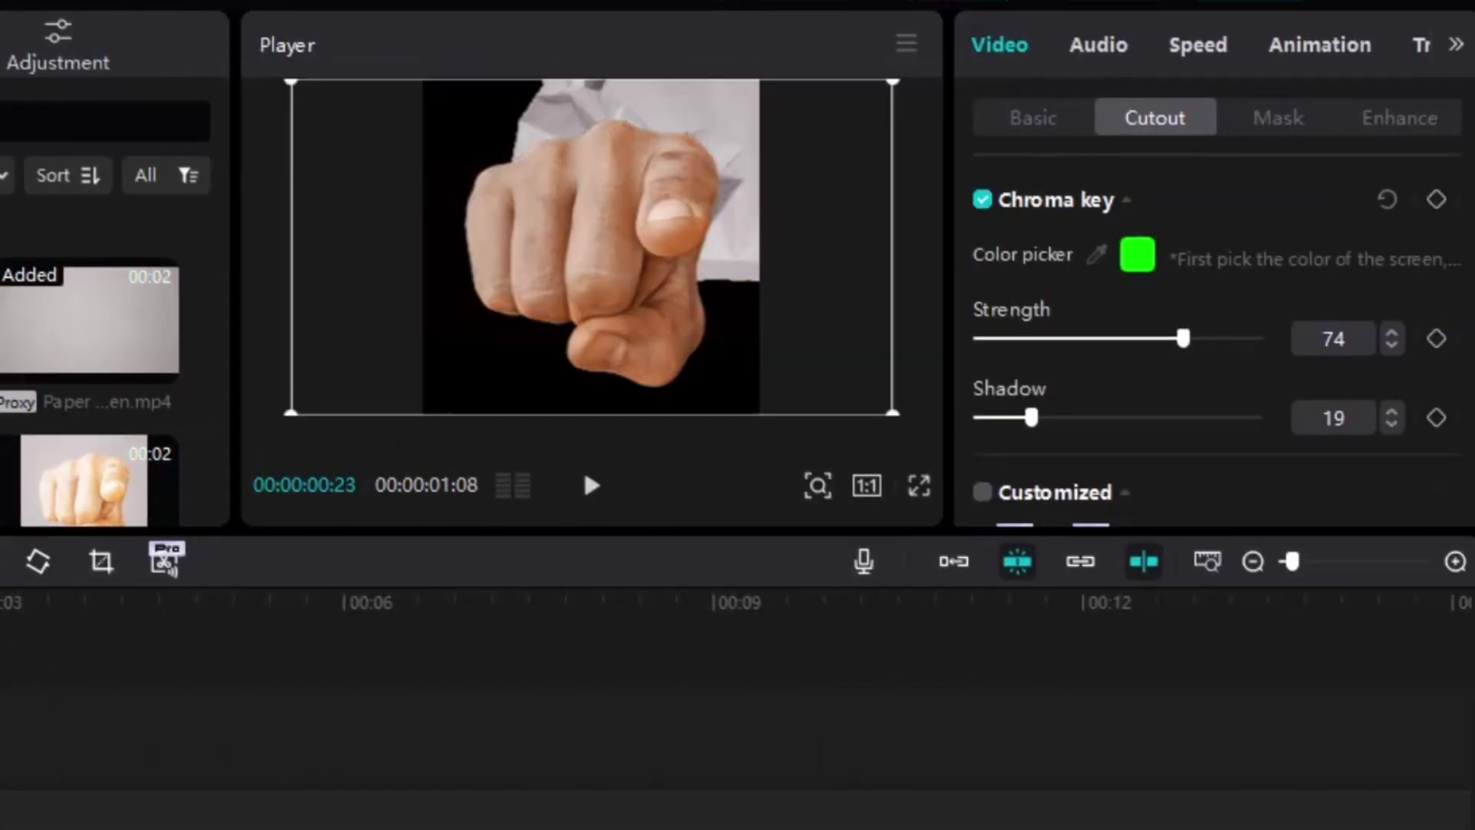
- Set the hand image's blend mode to Overlay
click(219, 734)
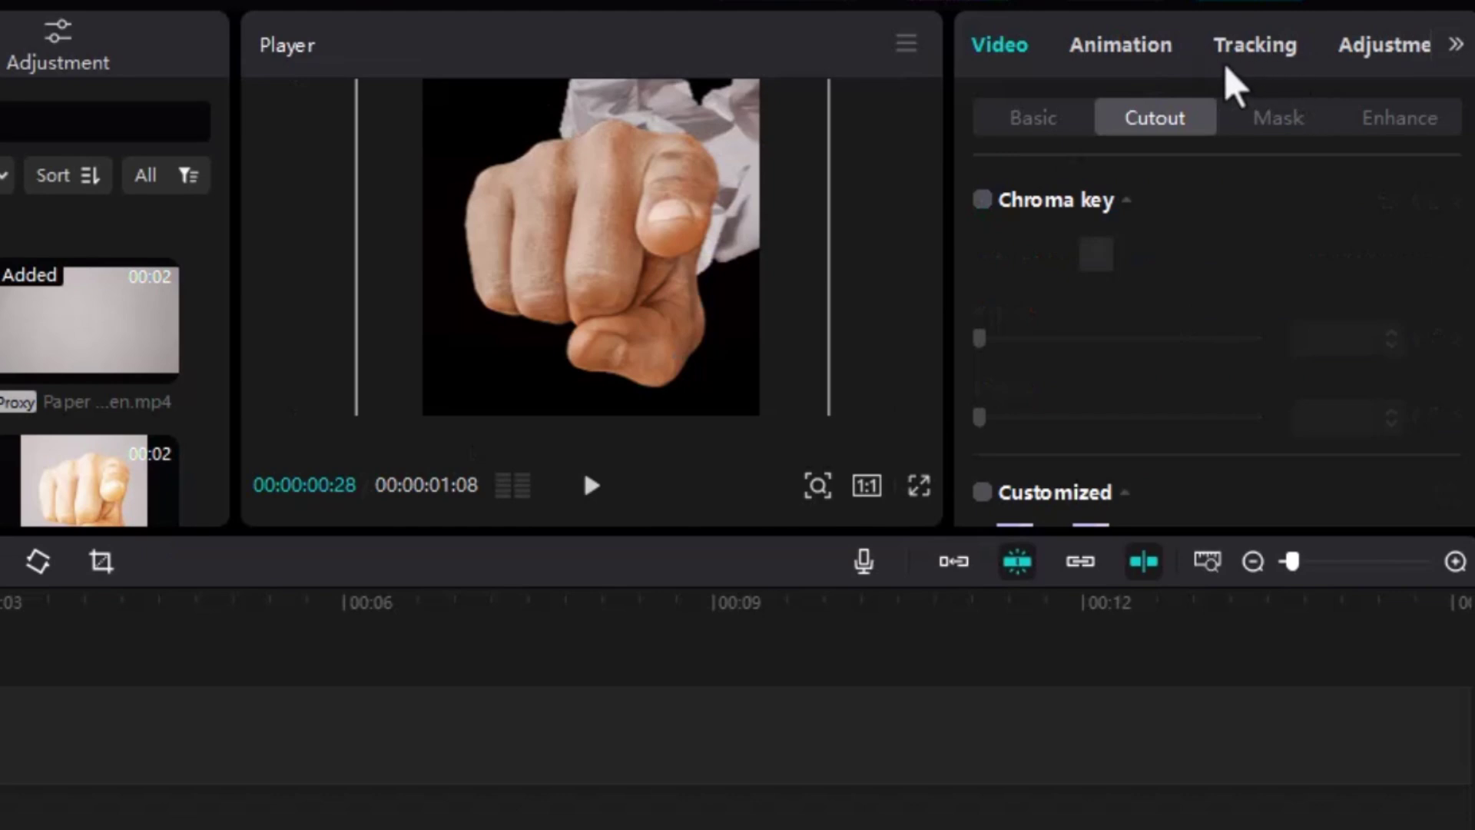
click(1031, 131)
scroll(1267, 330, down, 10)
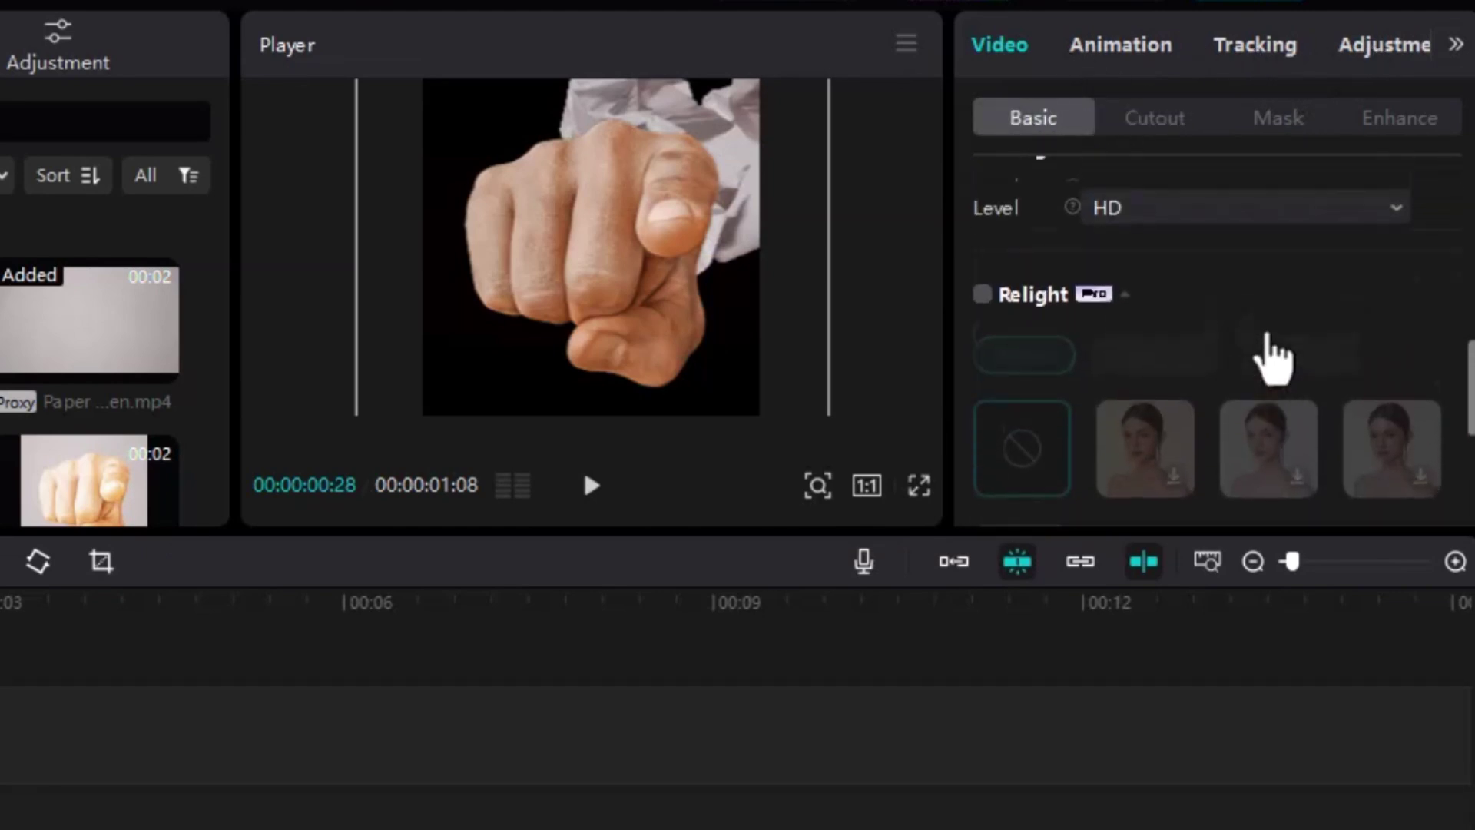
scroll(1269, 338, up, 6)
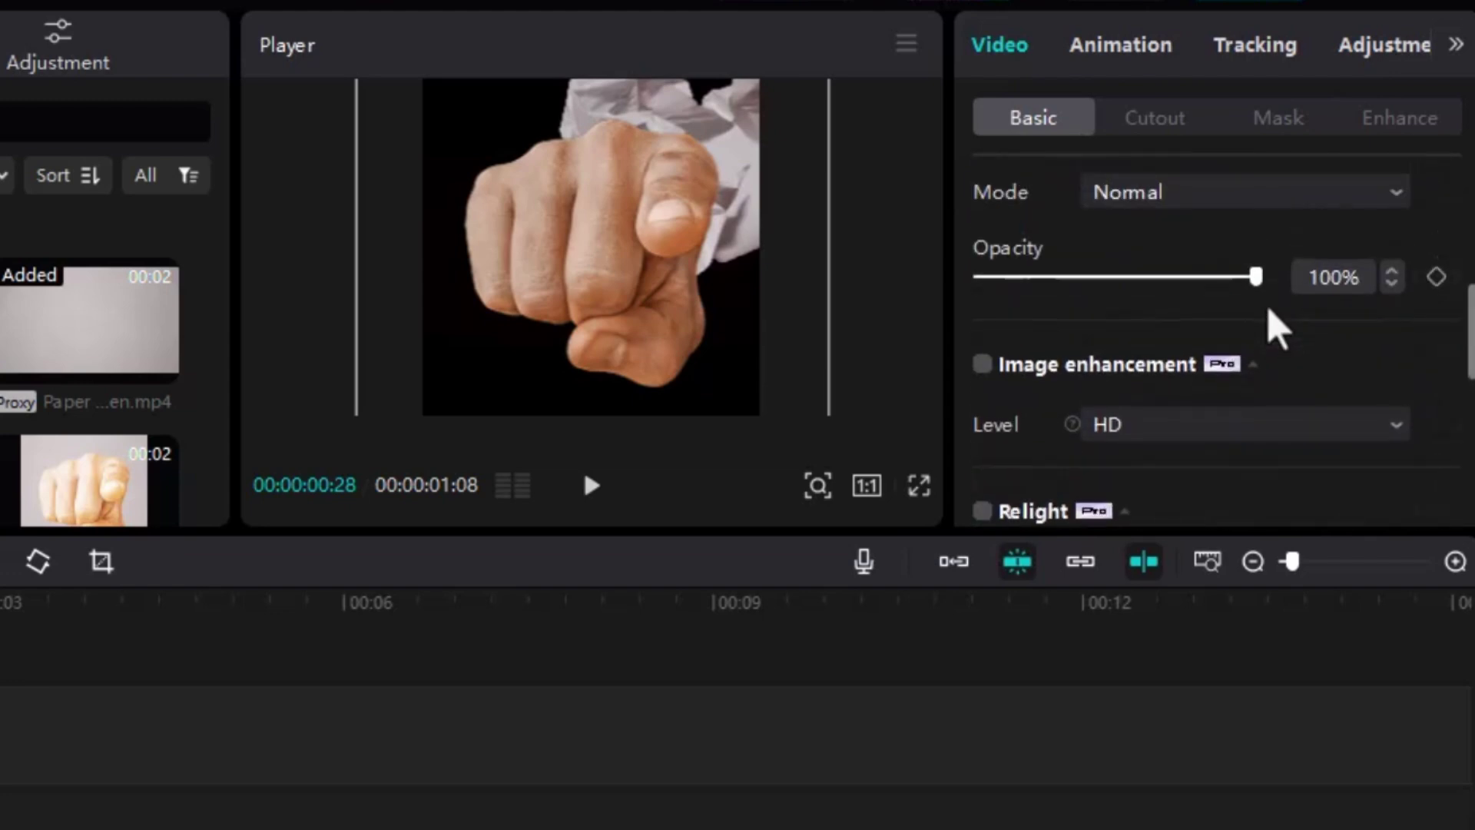
scroll(1260, 308, up, 4)
click(1164, 488)
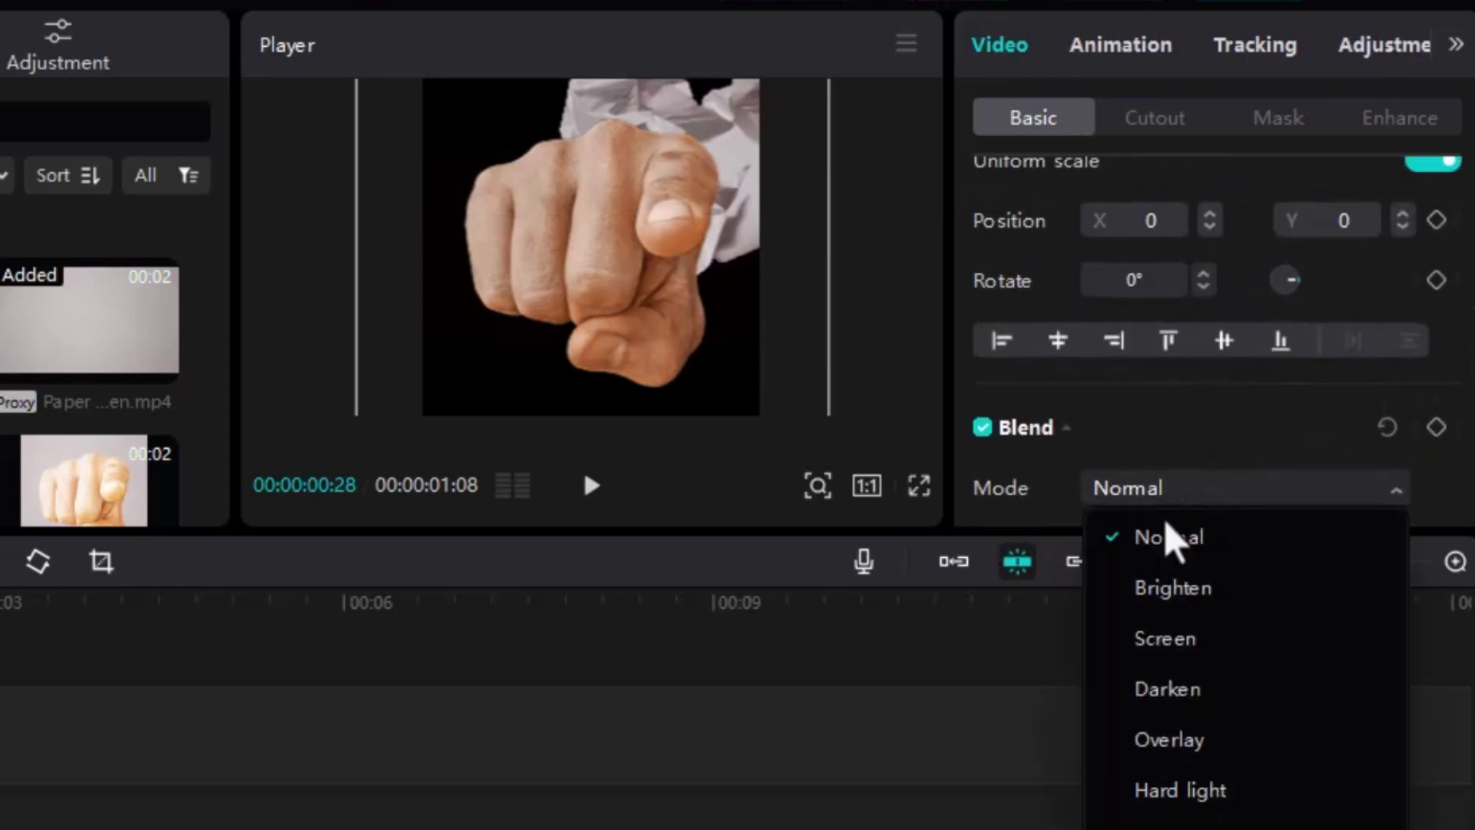
click(1213, 740)
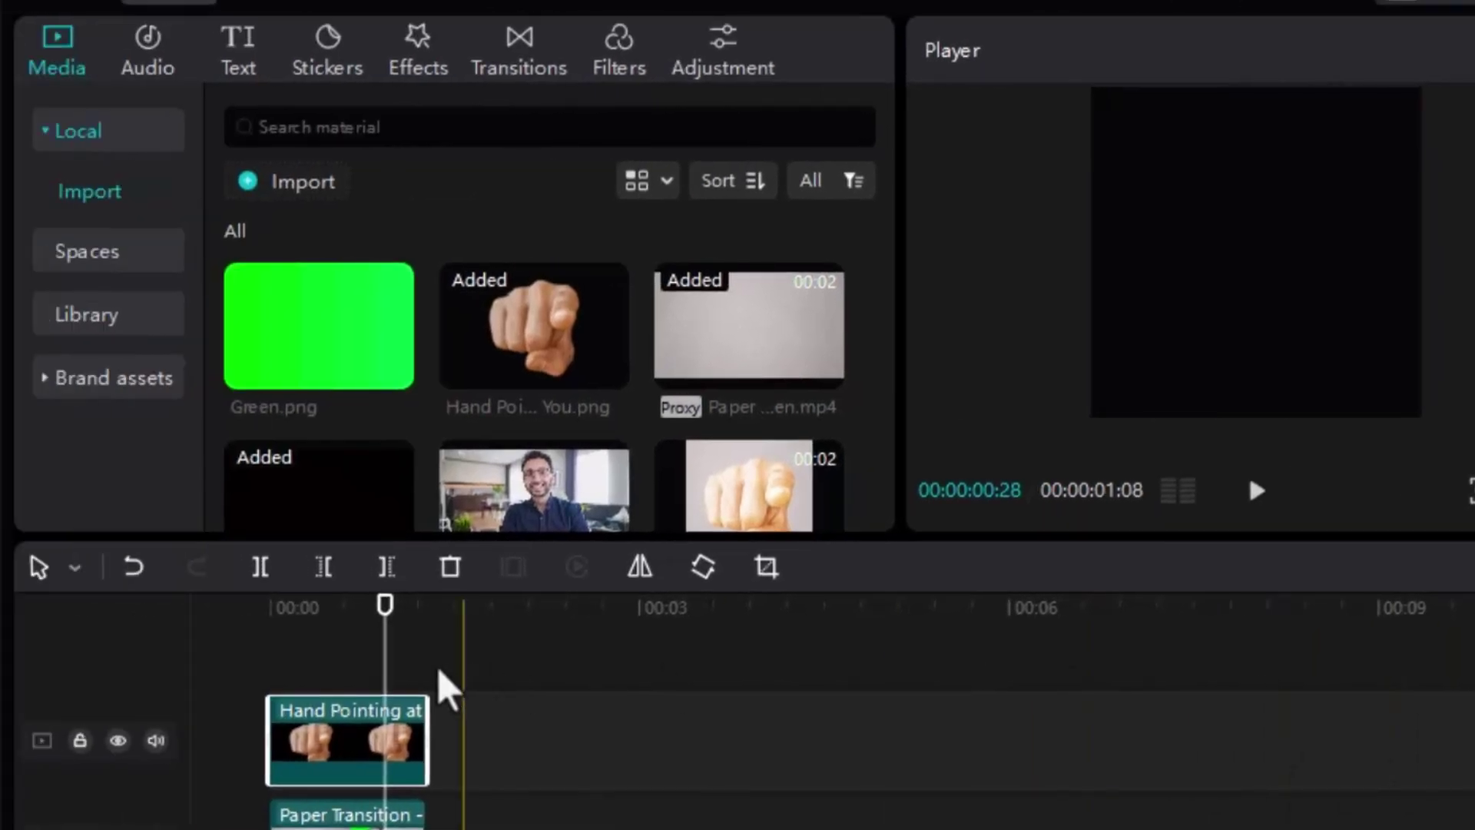
- Lower the paper transition clip's brightness to -29 and raise its contrast
click(350, 631)
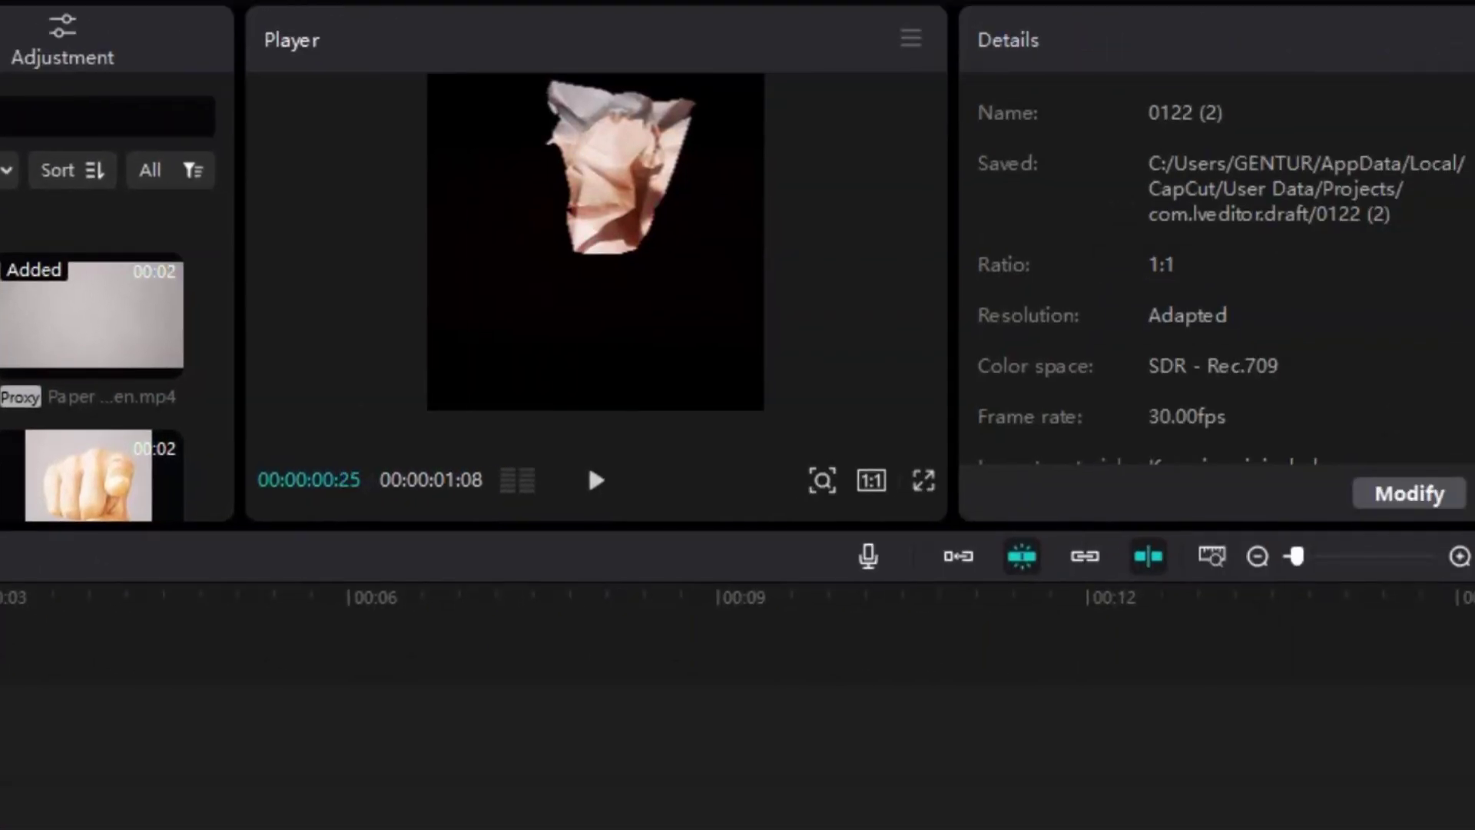
click(0, 807)
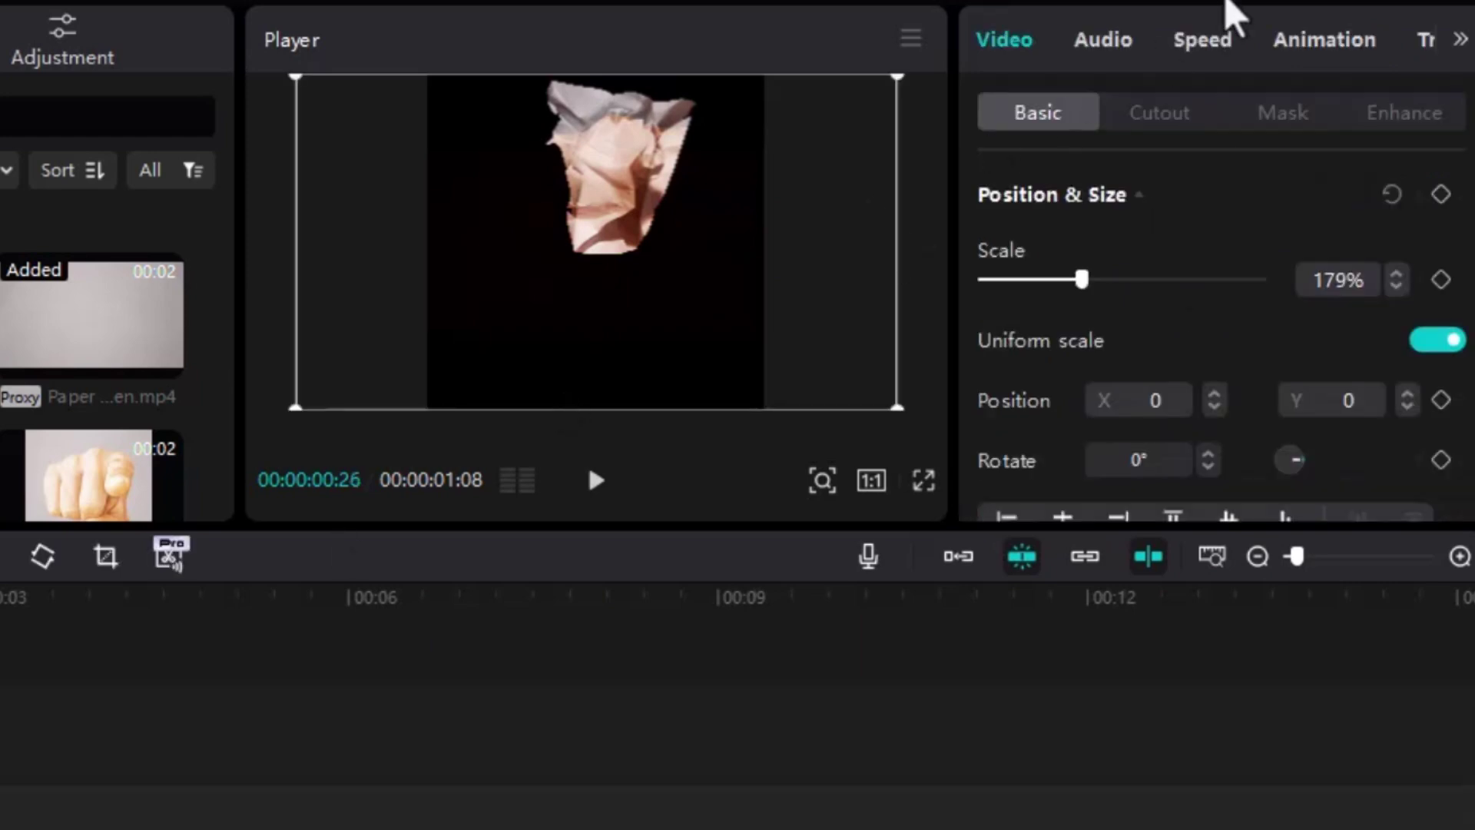
scroll(1224, 50, down, 4)
scroll(1317, 65, down, 2)
click(1315, 46)
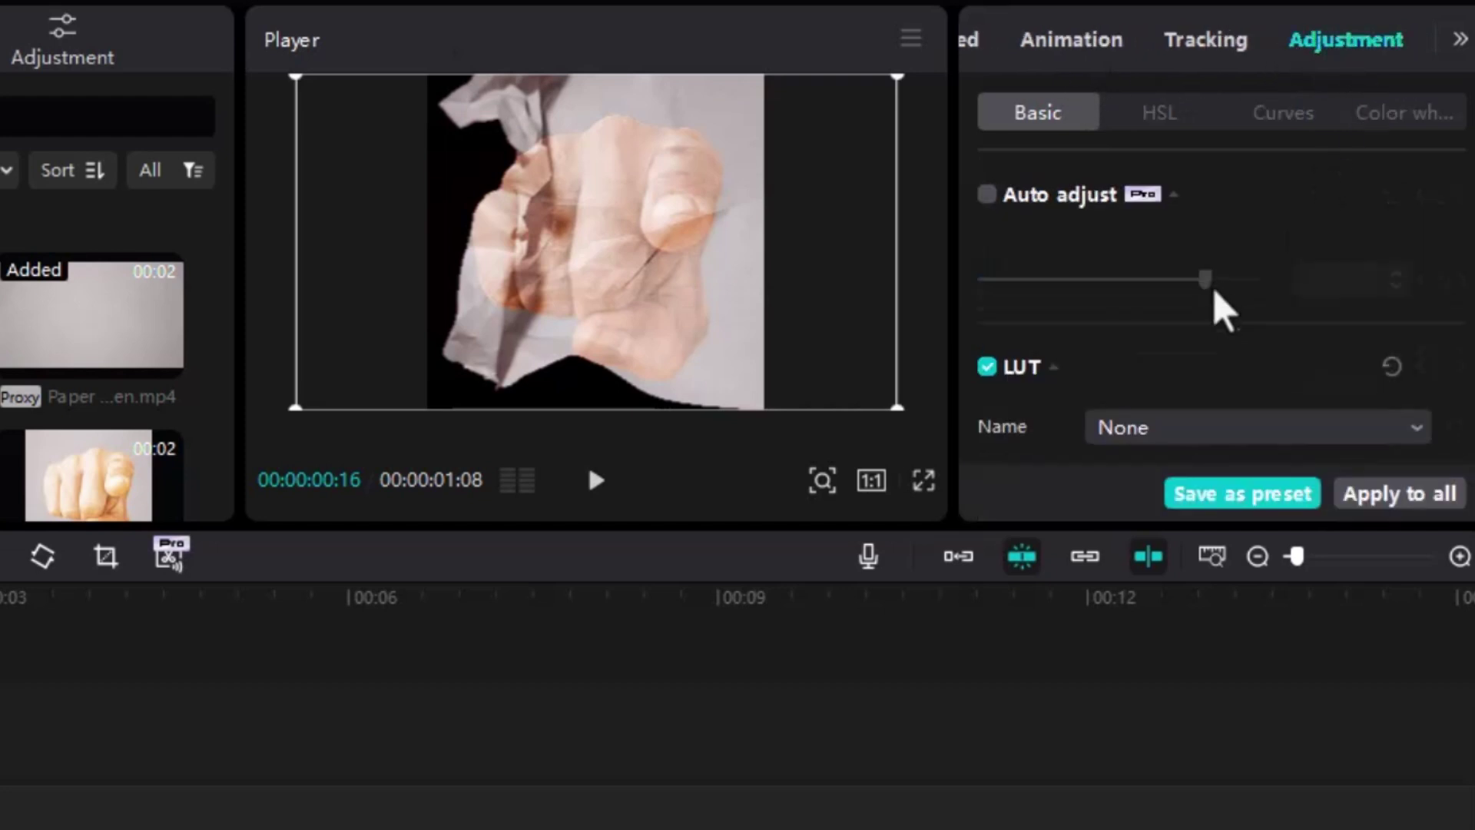
scroll(1229, 369, down, 5)
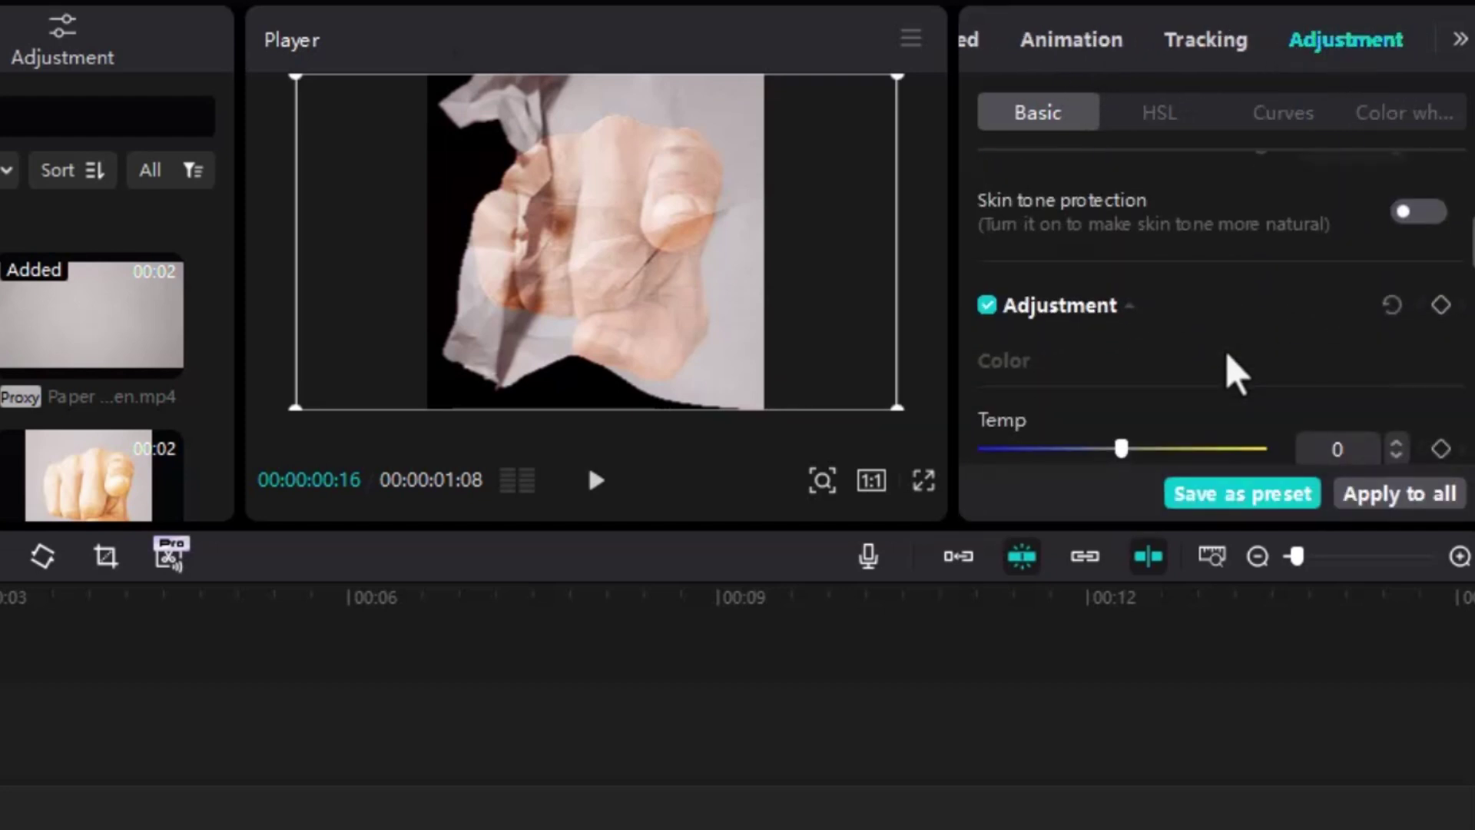
scroll(1236, 374, down, 1)
scroll(1229, 373, down, 3)
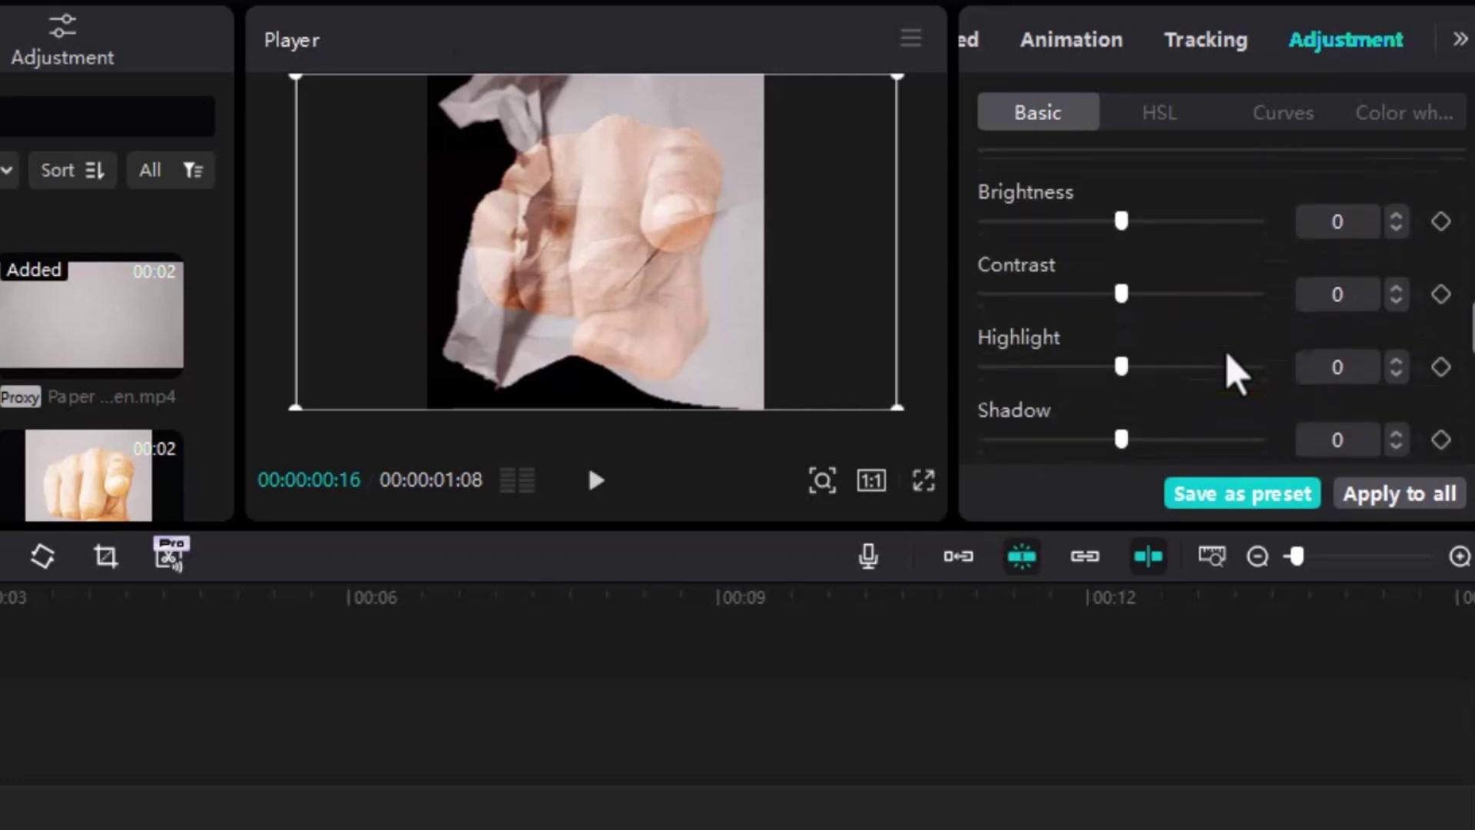
drag(1121, 217, 1023, 217)
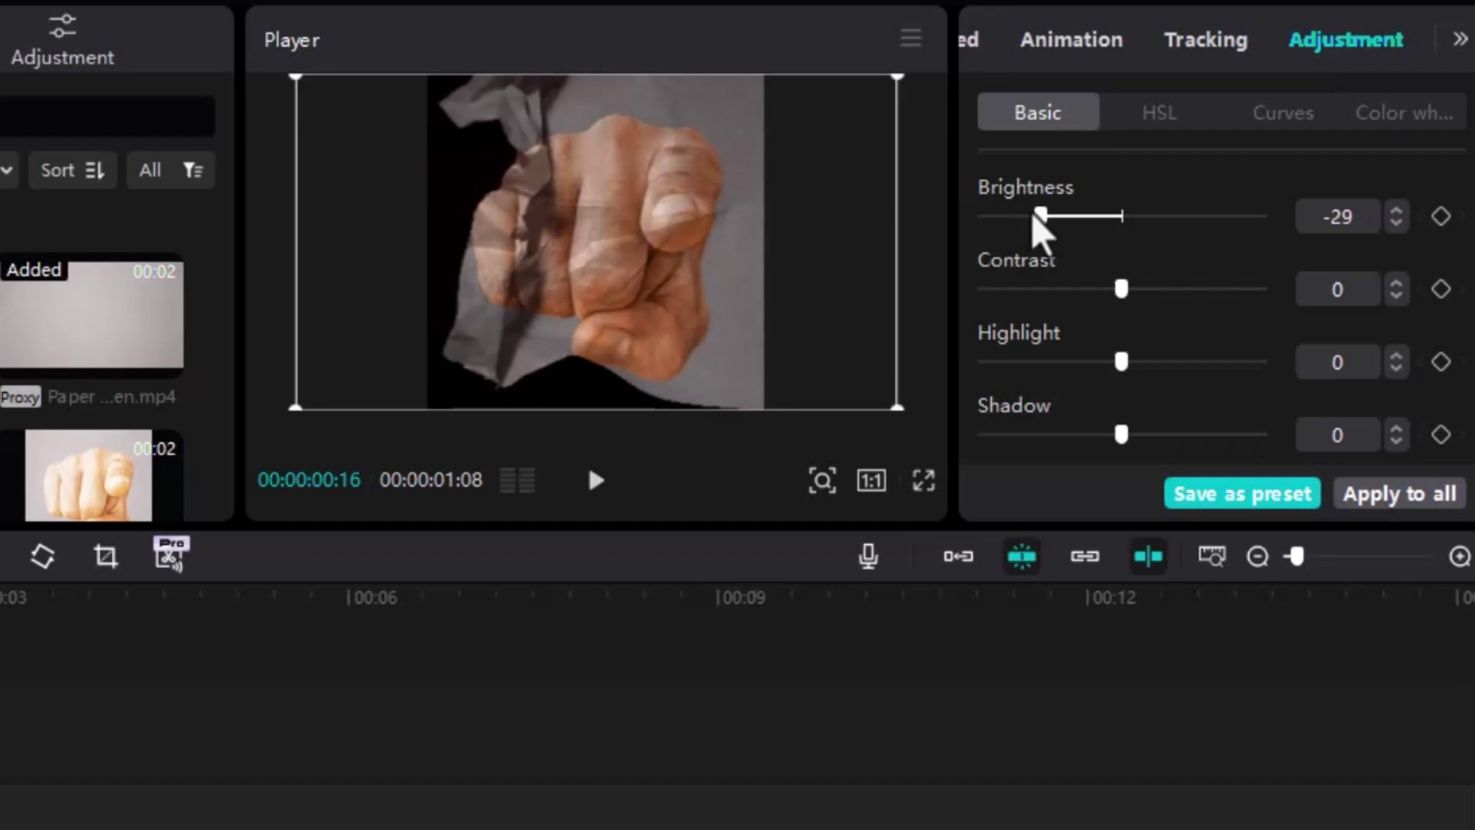
drag(1123, 289, 1182, 300)
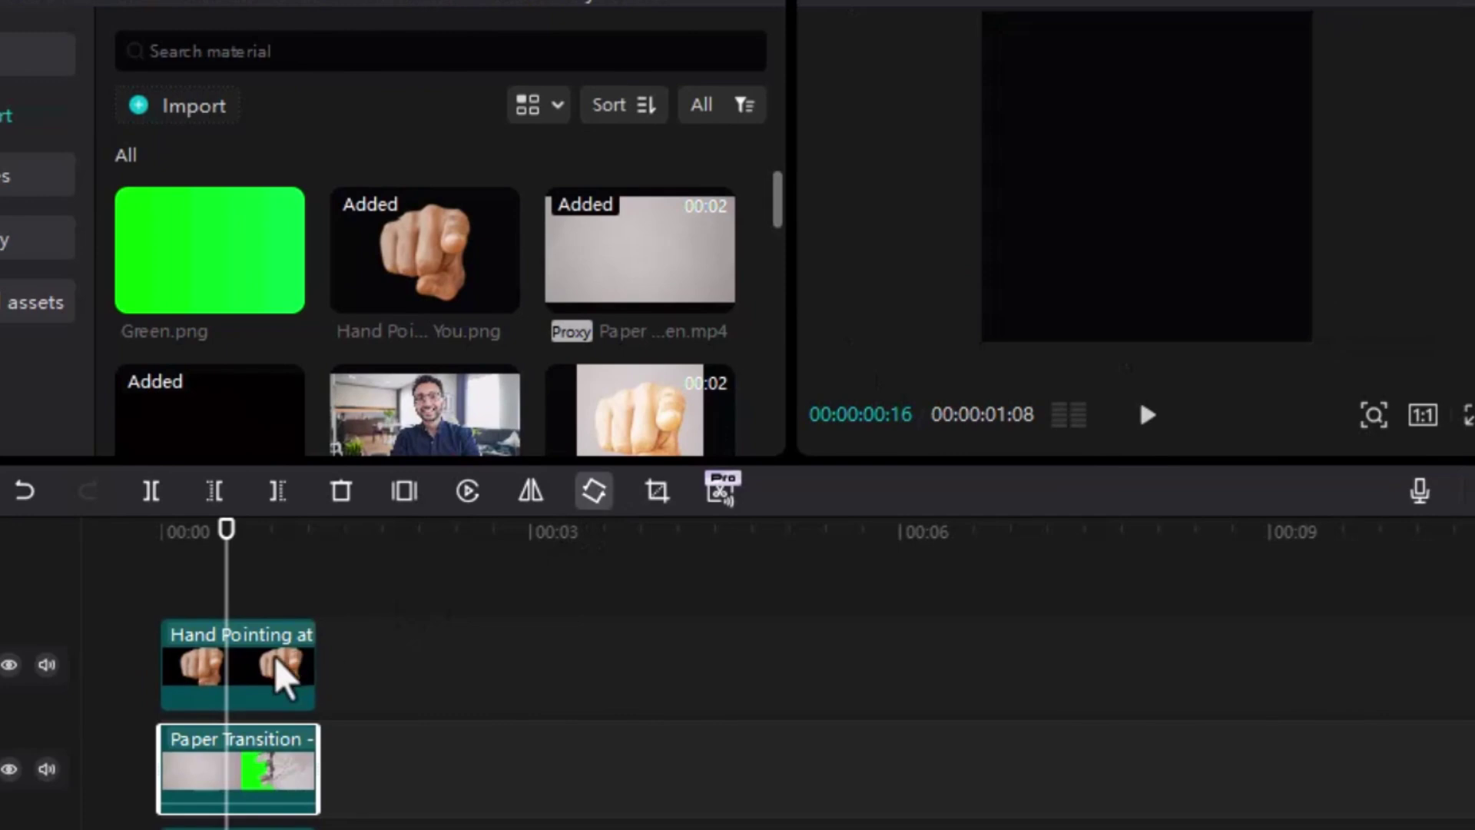
- Apply the B&W Comic 2 cartoon effect to the hand image clip
click(227, 674)
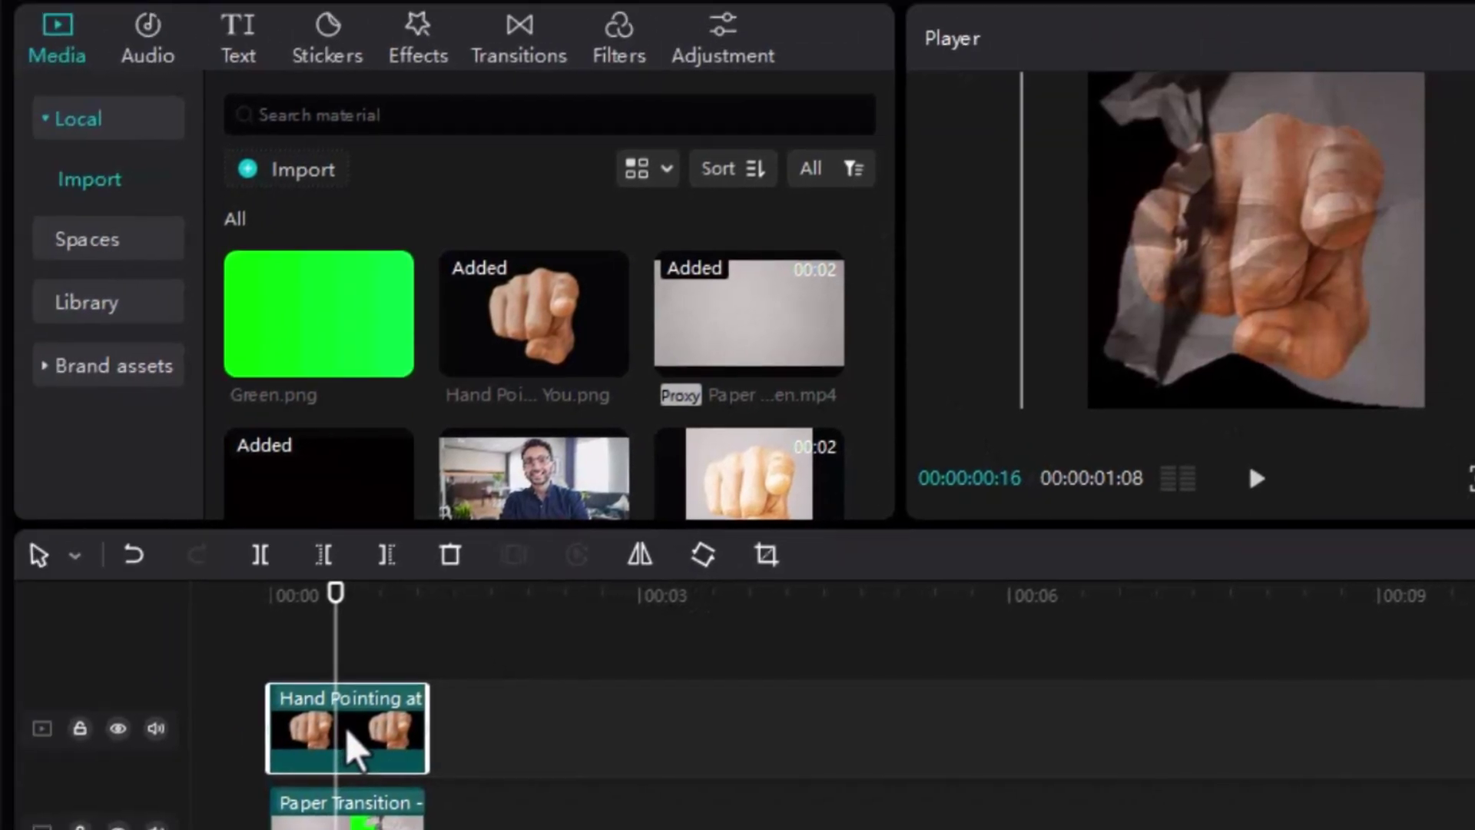
click(411, 32)
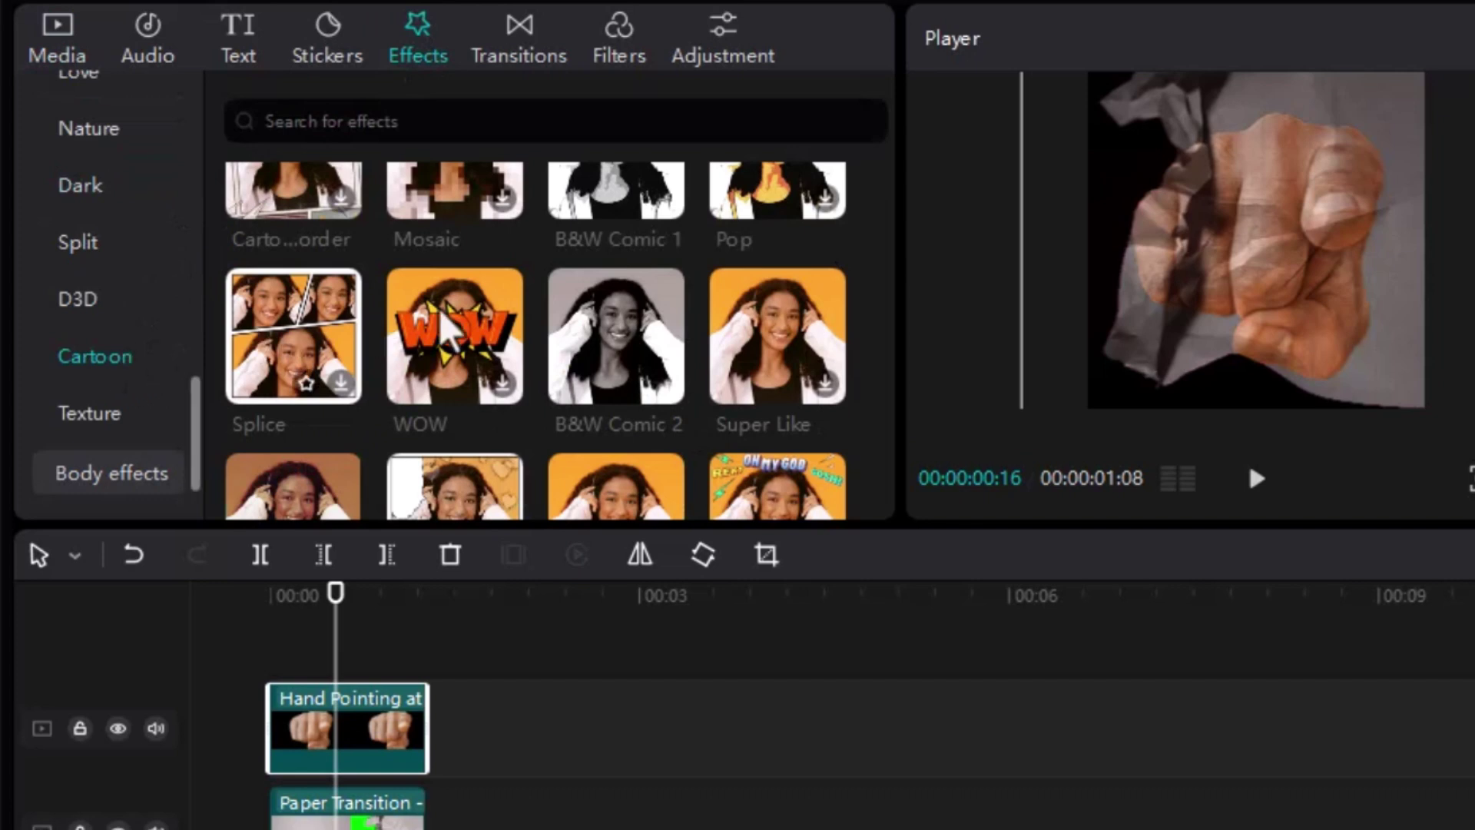
click(607, 342)
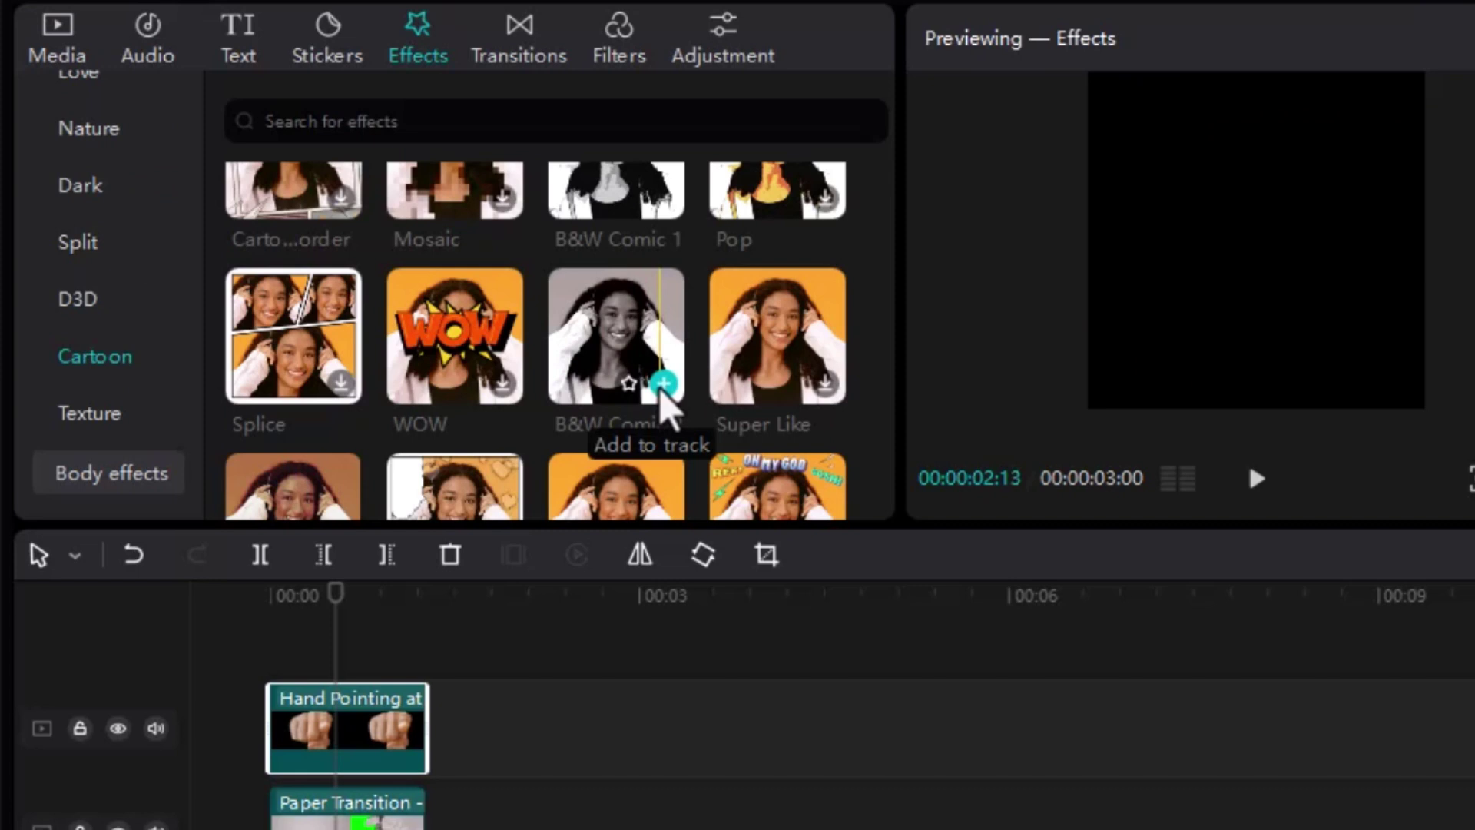
drag(661, 396, 319, 733)
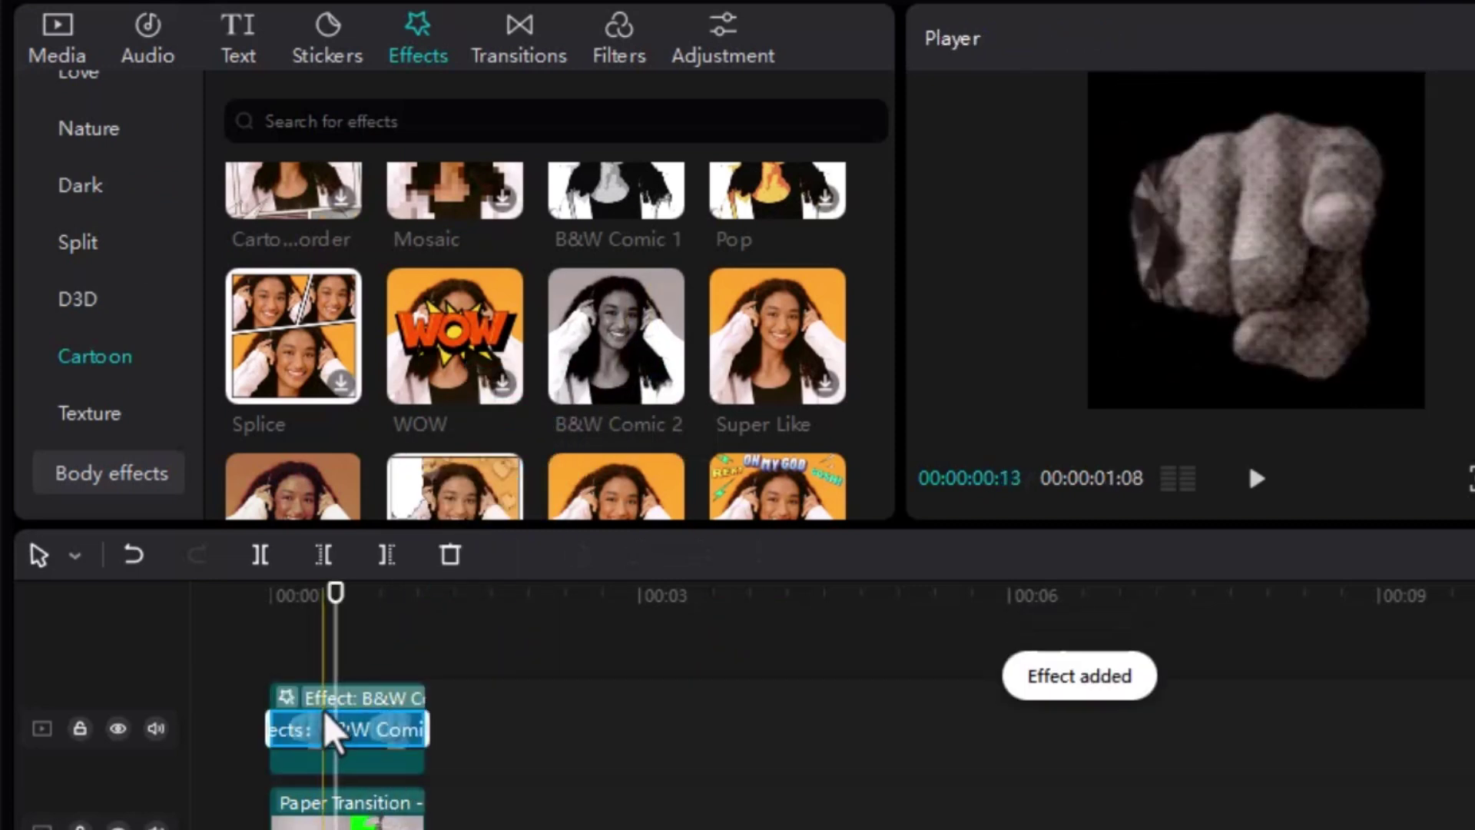
- Play the composite from near the start in full screen to review the black-and-white paper reveal
drag(299, 591, 282, 607)
key(ctrl+shift+f)
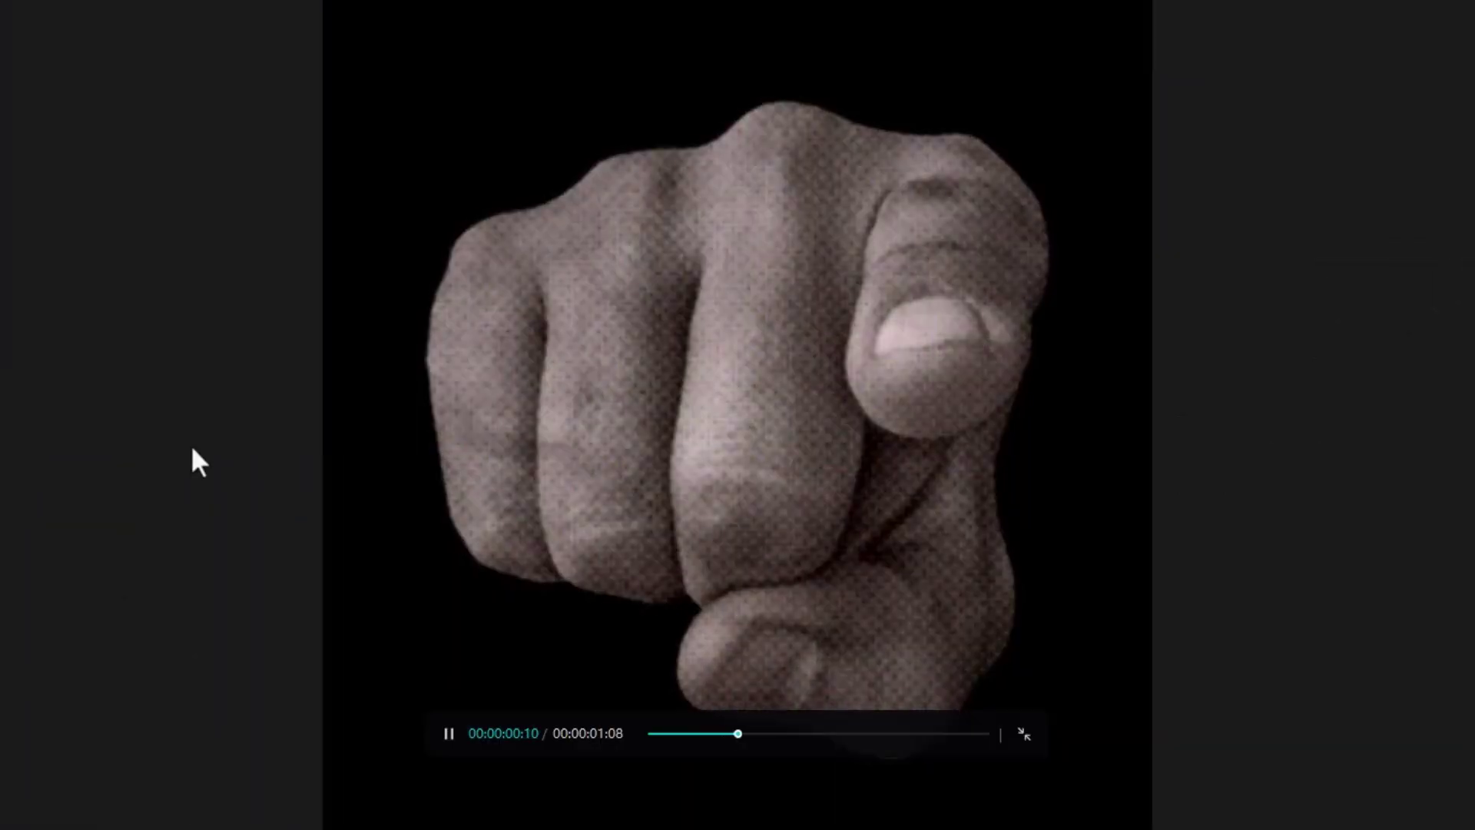
key(Escape)
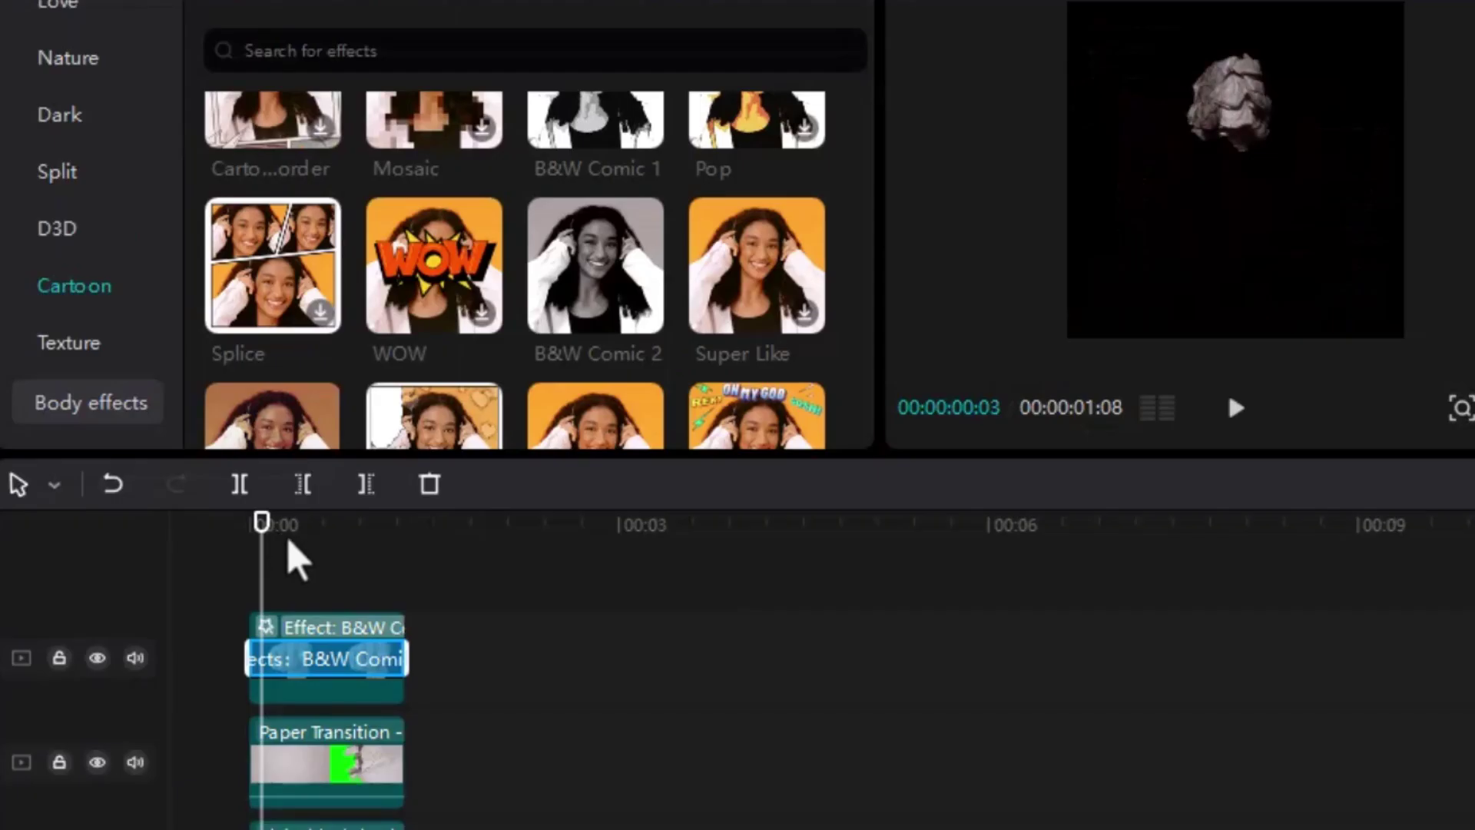
click(322, 556)
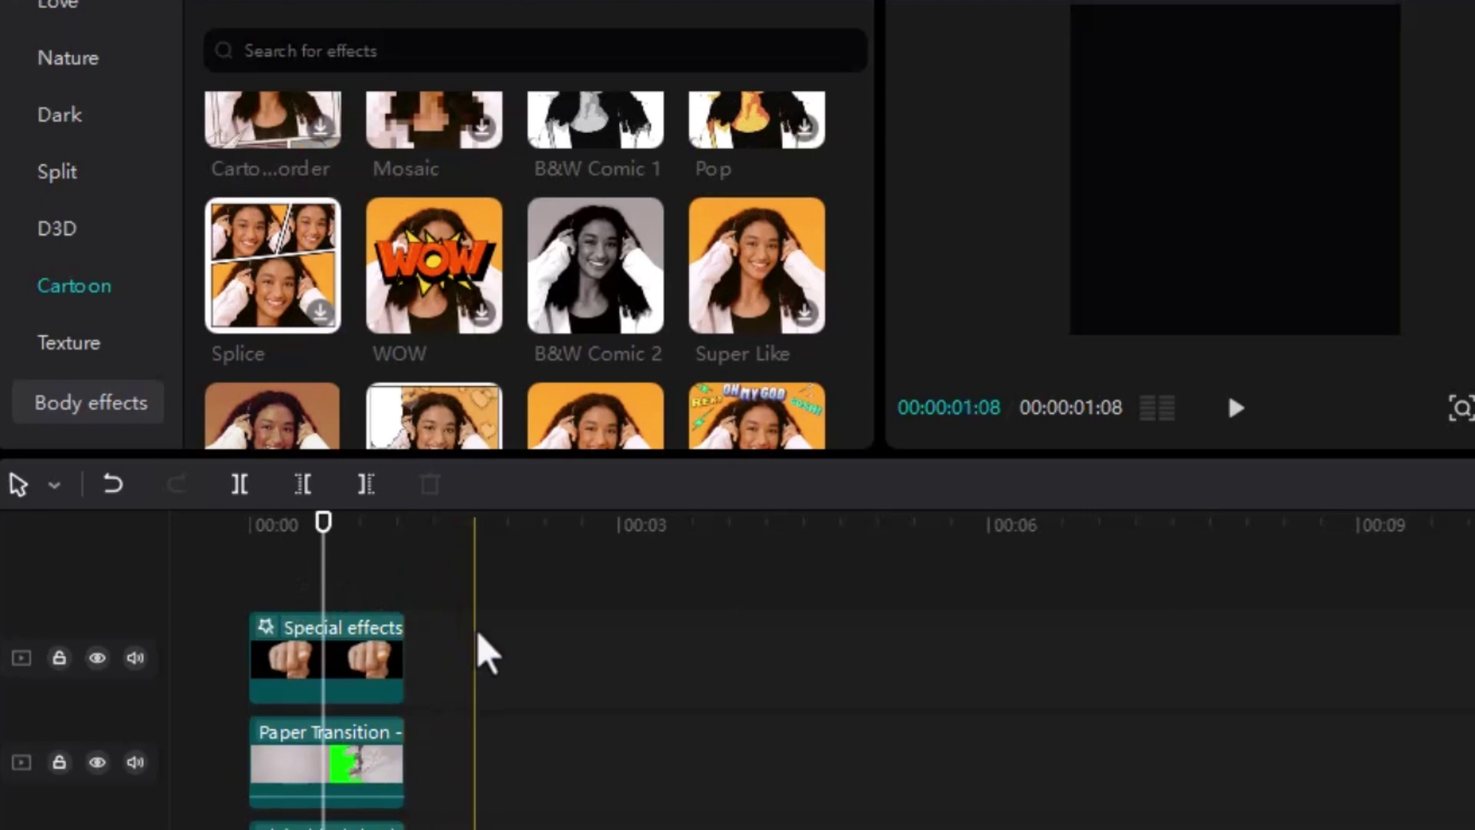
- Combine the hand image and paper transition clips into one compound clip
drag(474, 628, 341, 764)
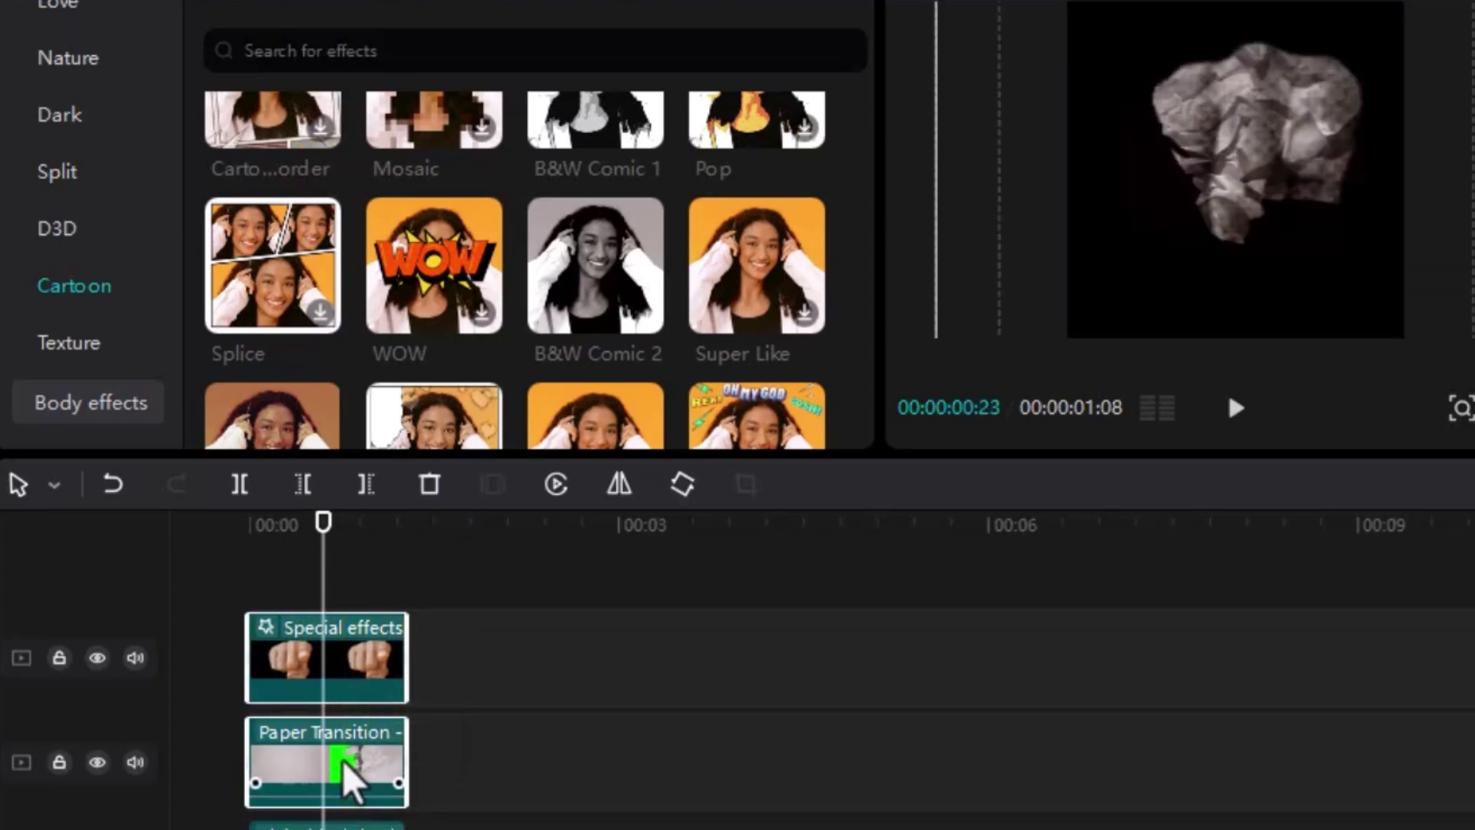
right_click(343, 770)
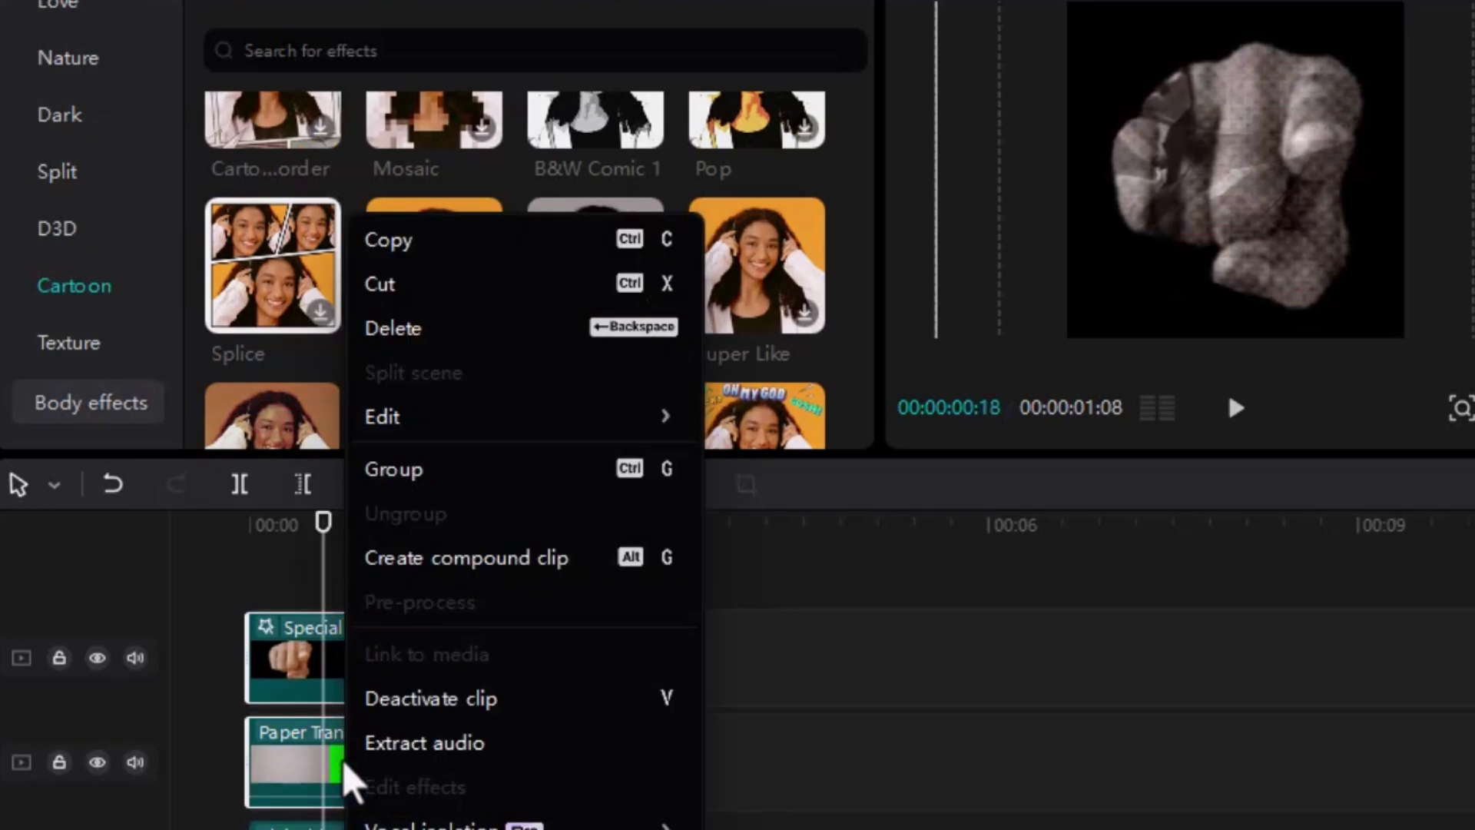
click(510, 569)
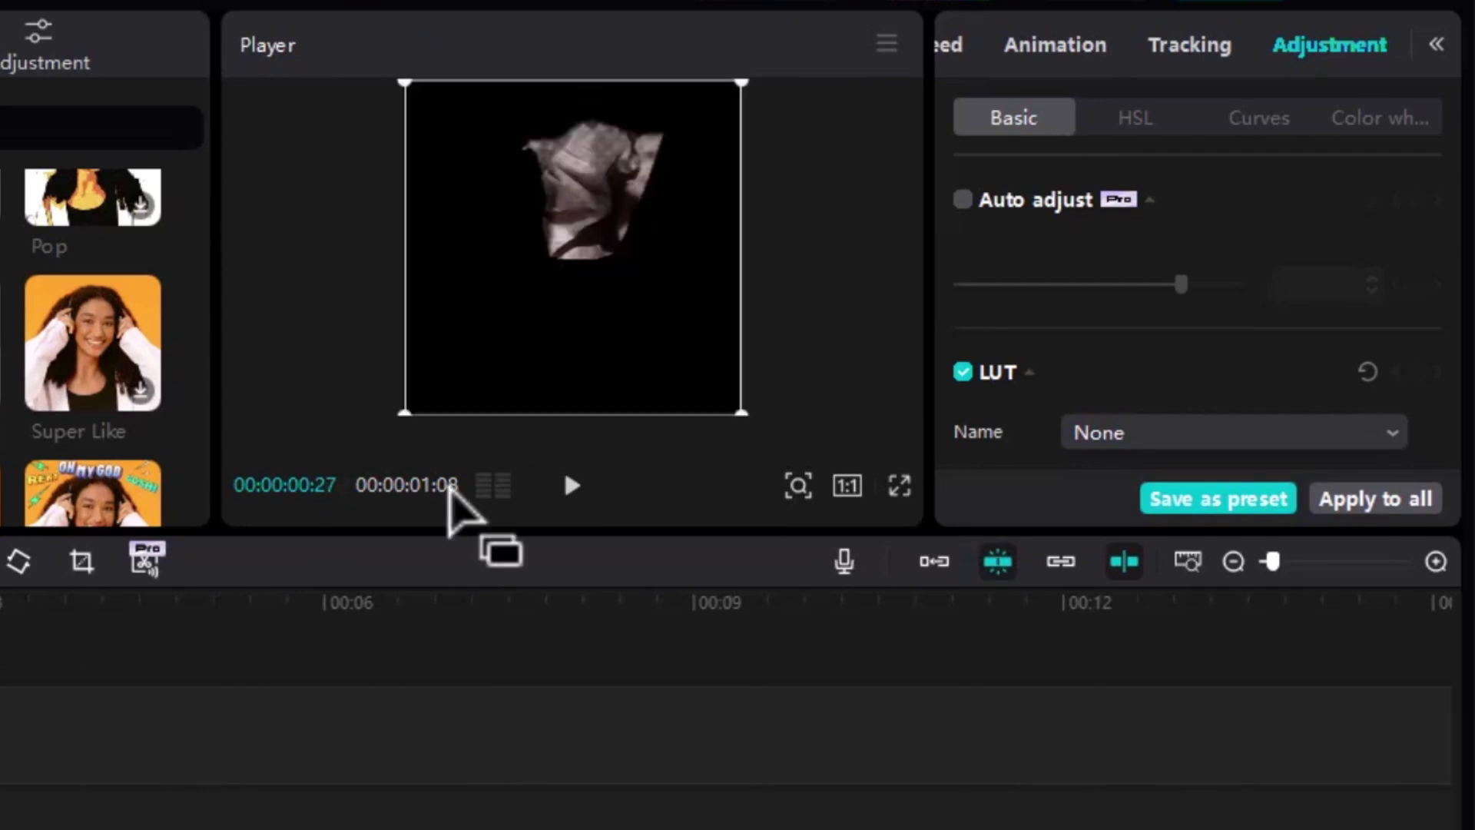
- Set the compound clip's brightness to 30 and its highlight to 30
scroll(1233, 242, down, 2)
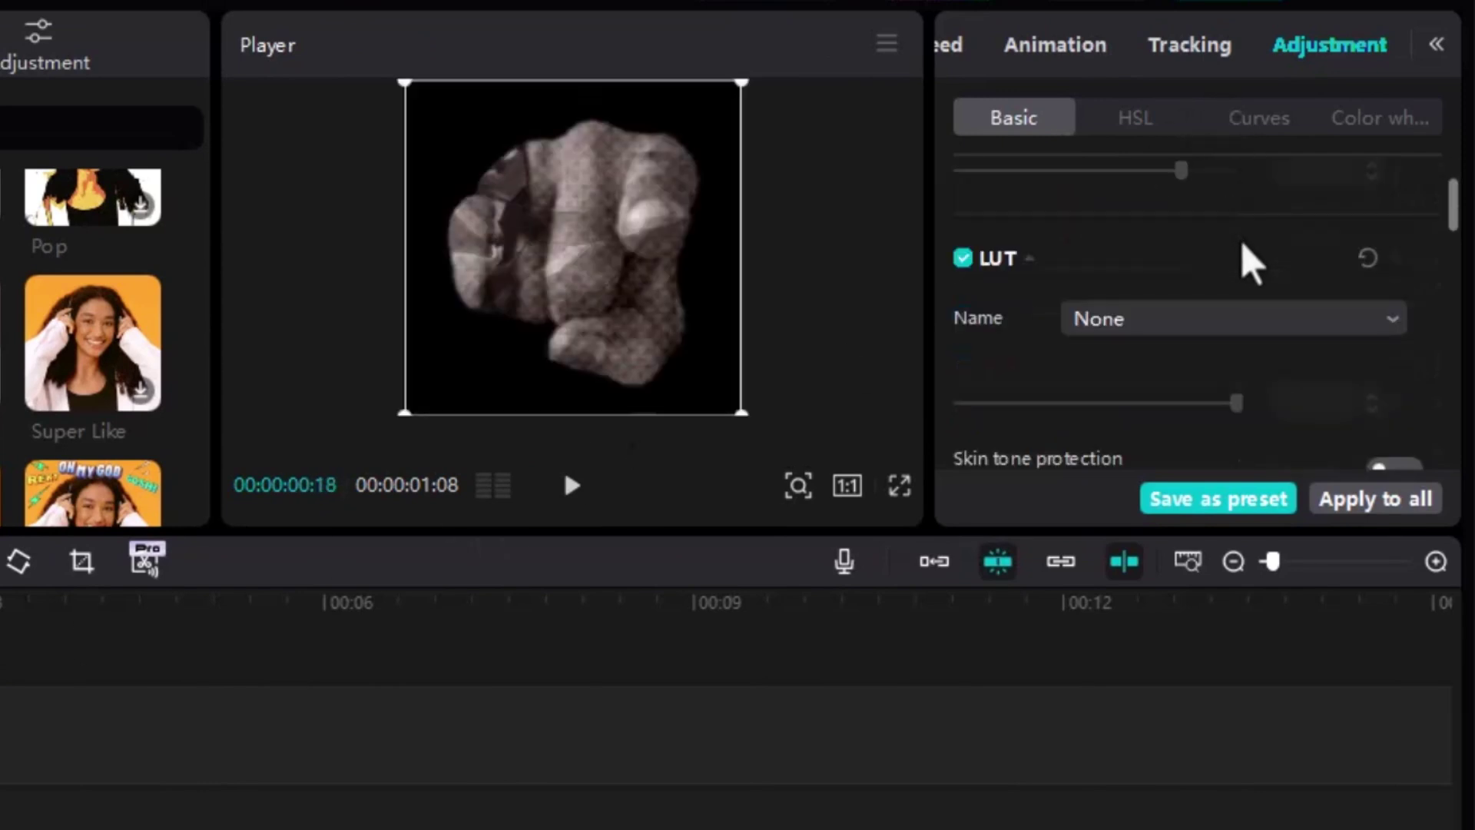
scroll(1249, 261, down, 2)
scroll(1269, 292, down, 3)
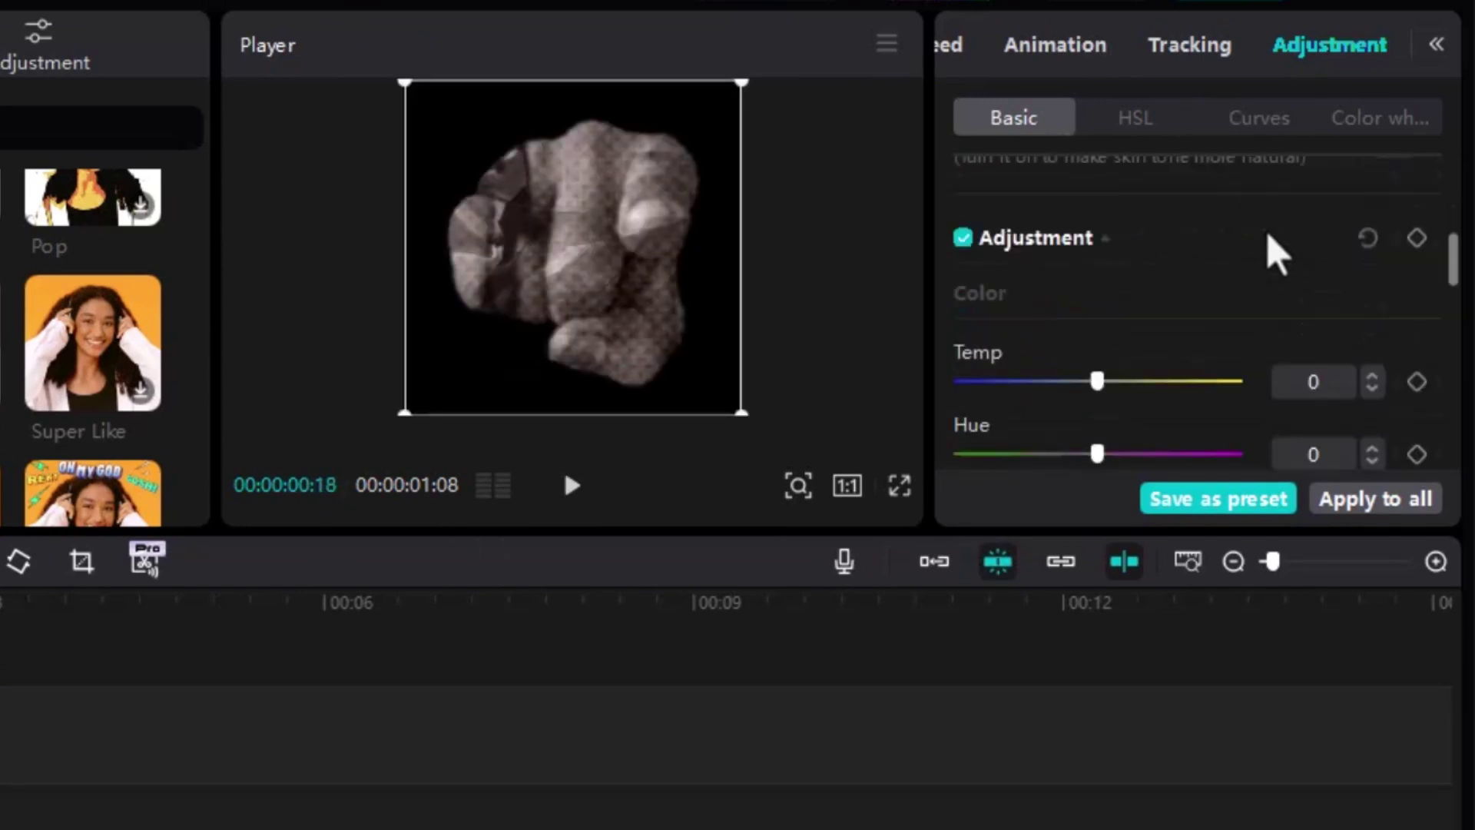
scroll(1258, 256, down, 3)
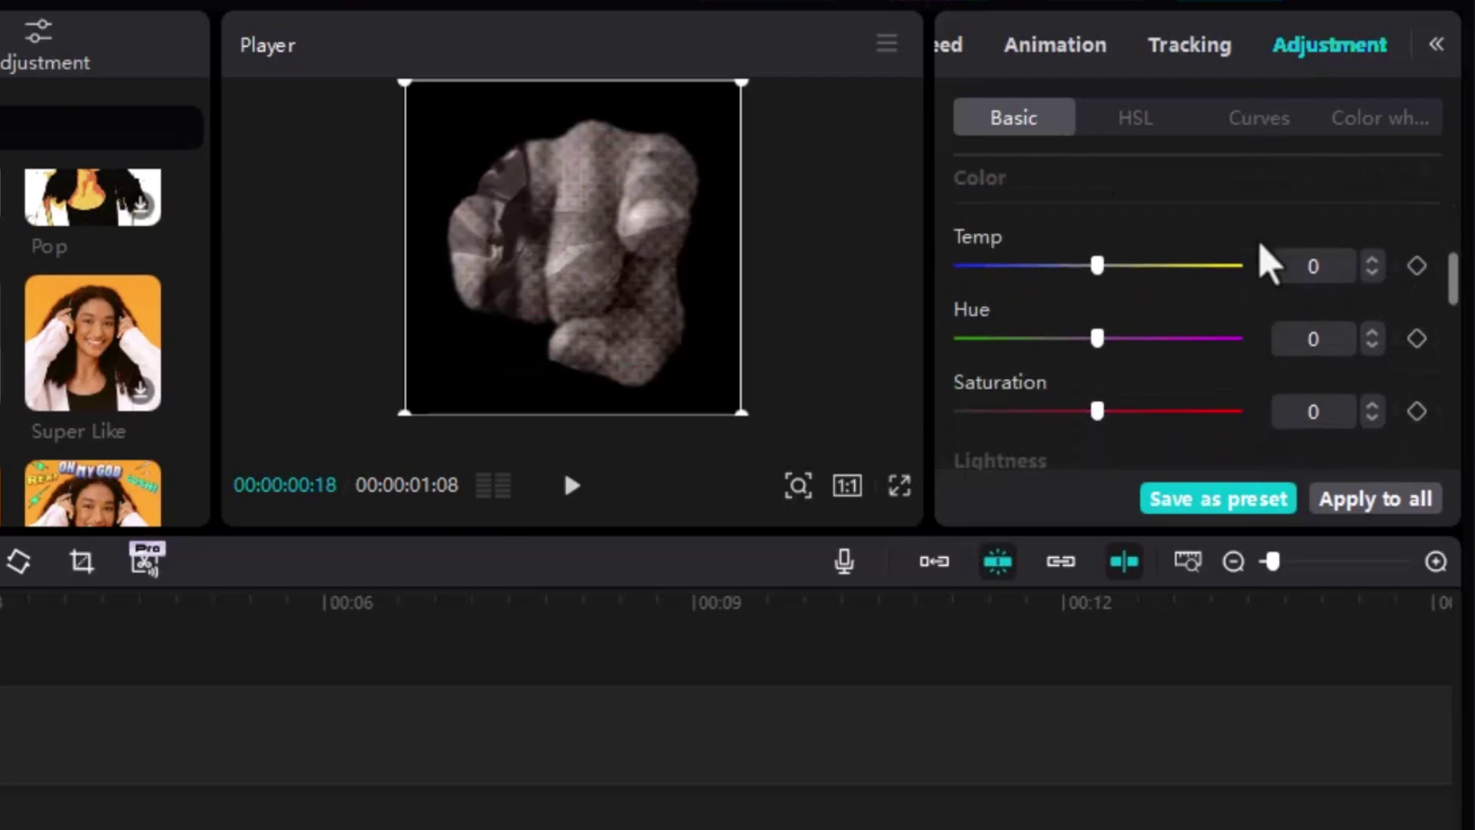
scroll(1260, 246, down, 3)
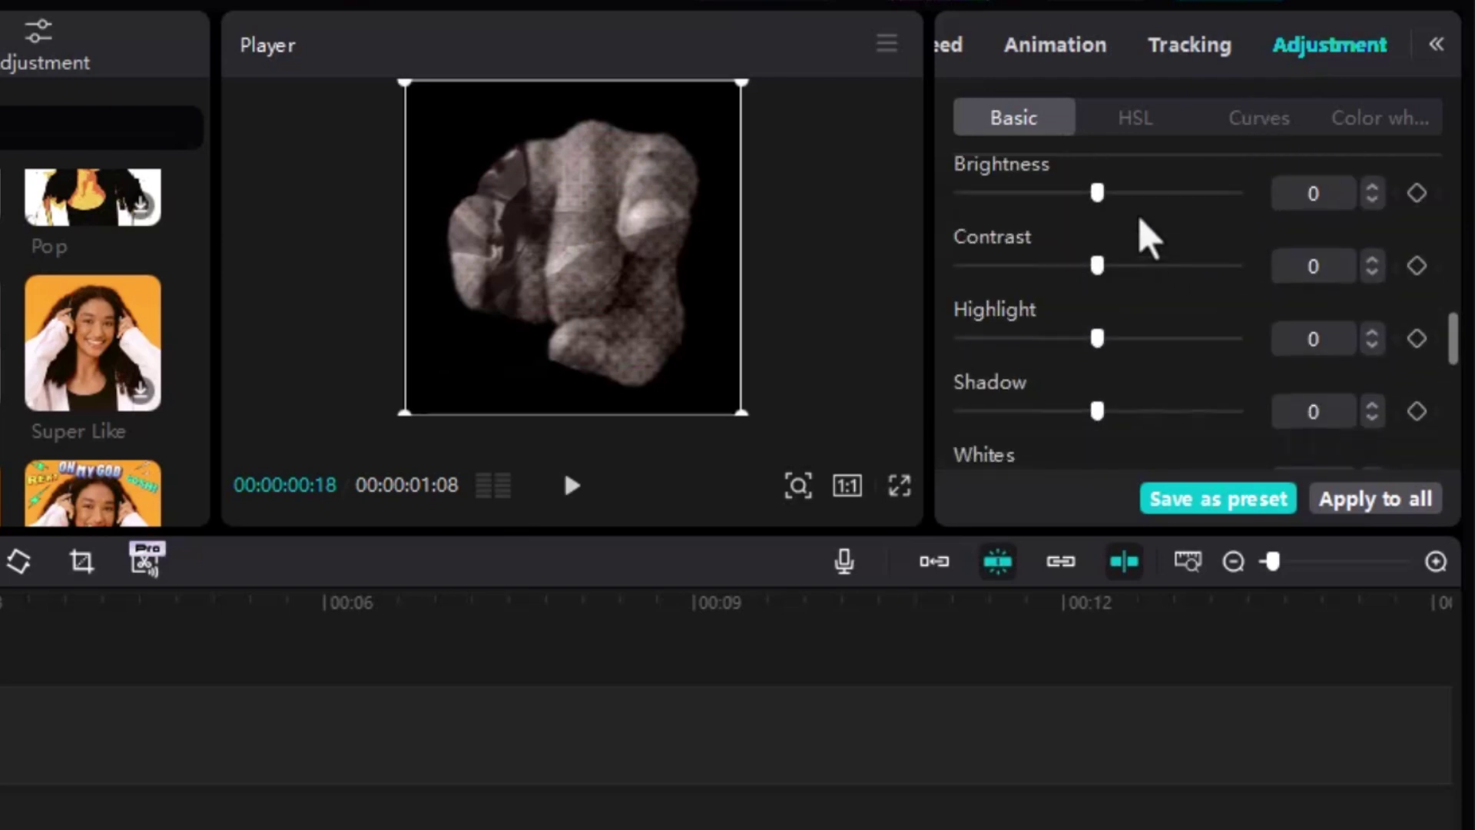
drag(1117, 195, 1187, 199)
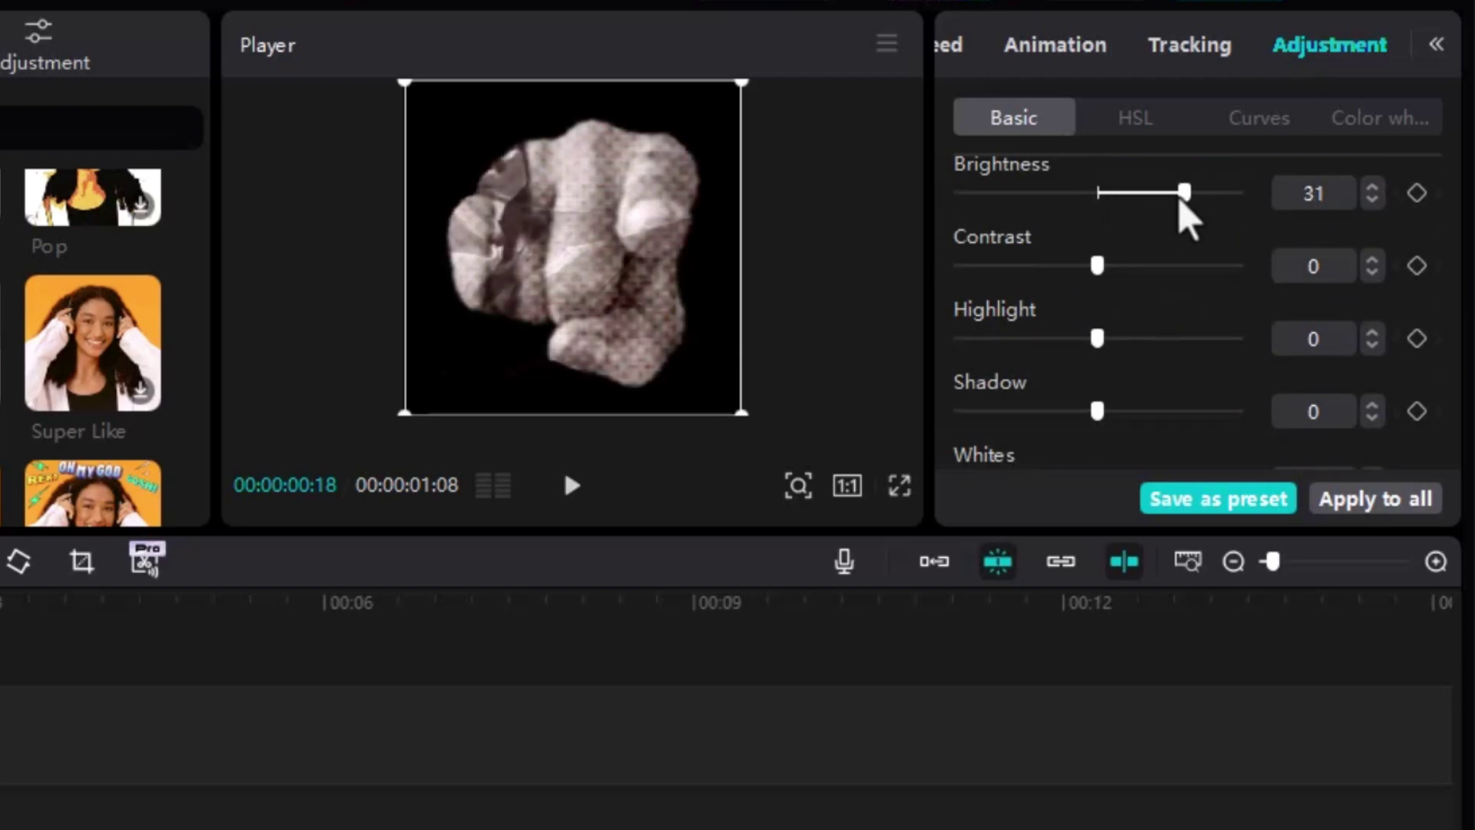
drag(1106, 338, 1175, 344)
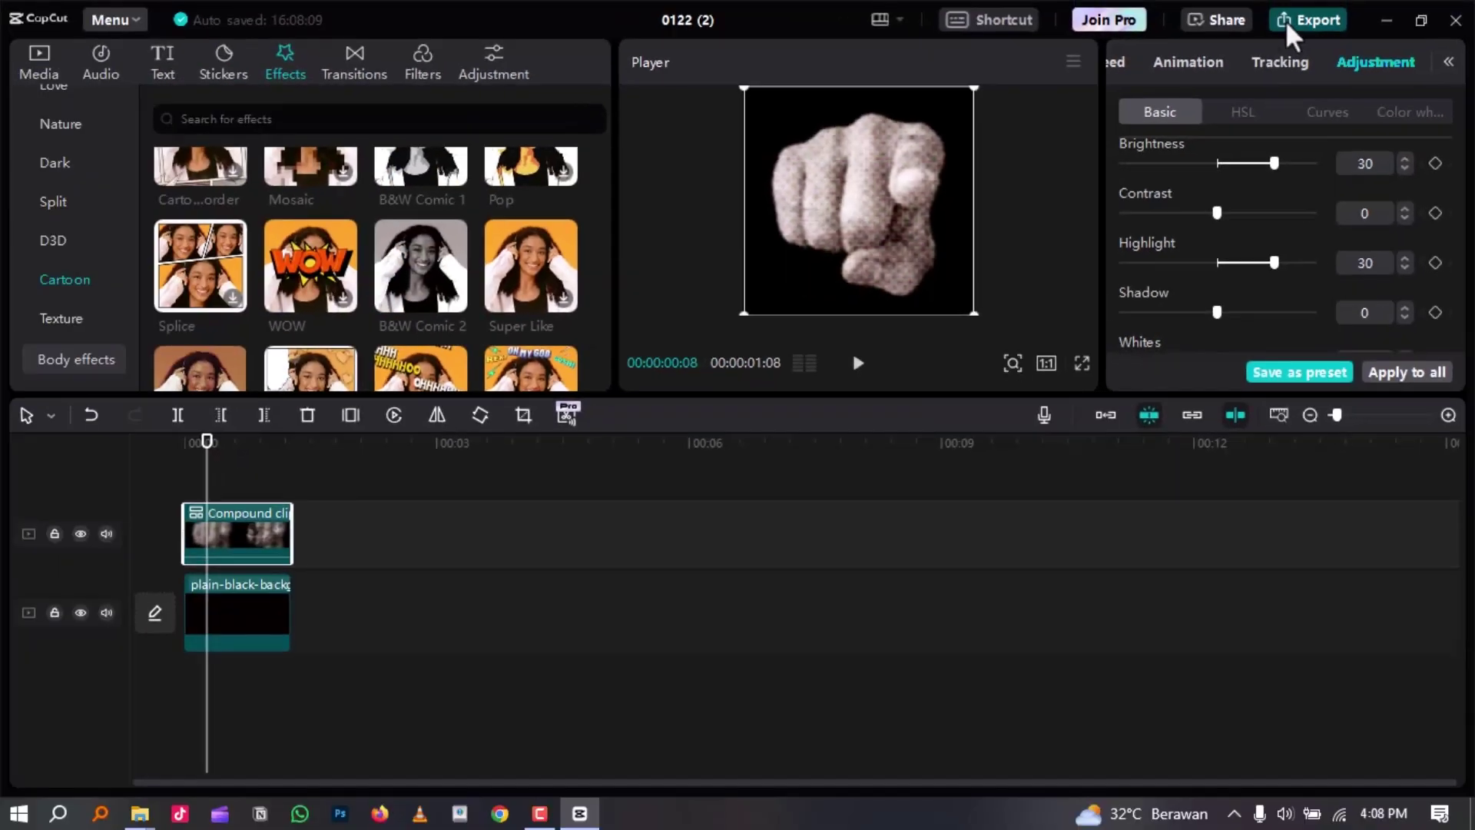
- Export the composite as a 1080P mp4 video titled HANDS 10
click(1198, 0)
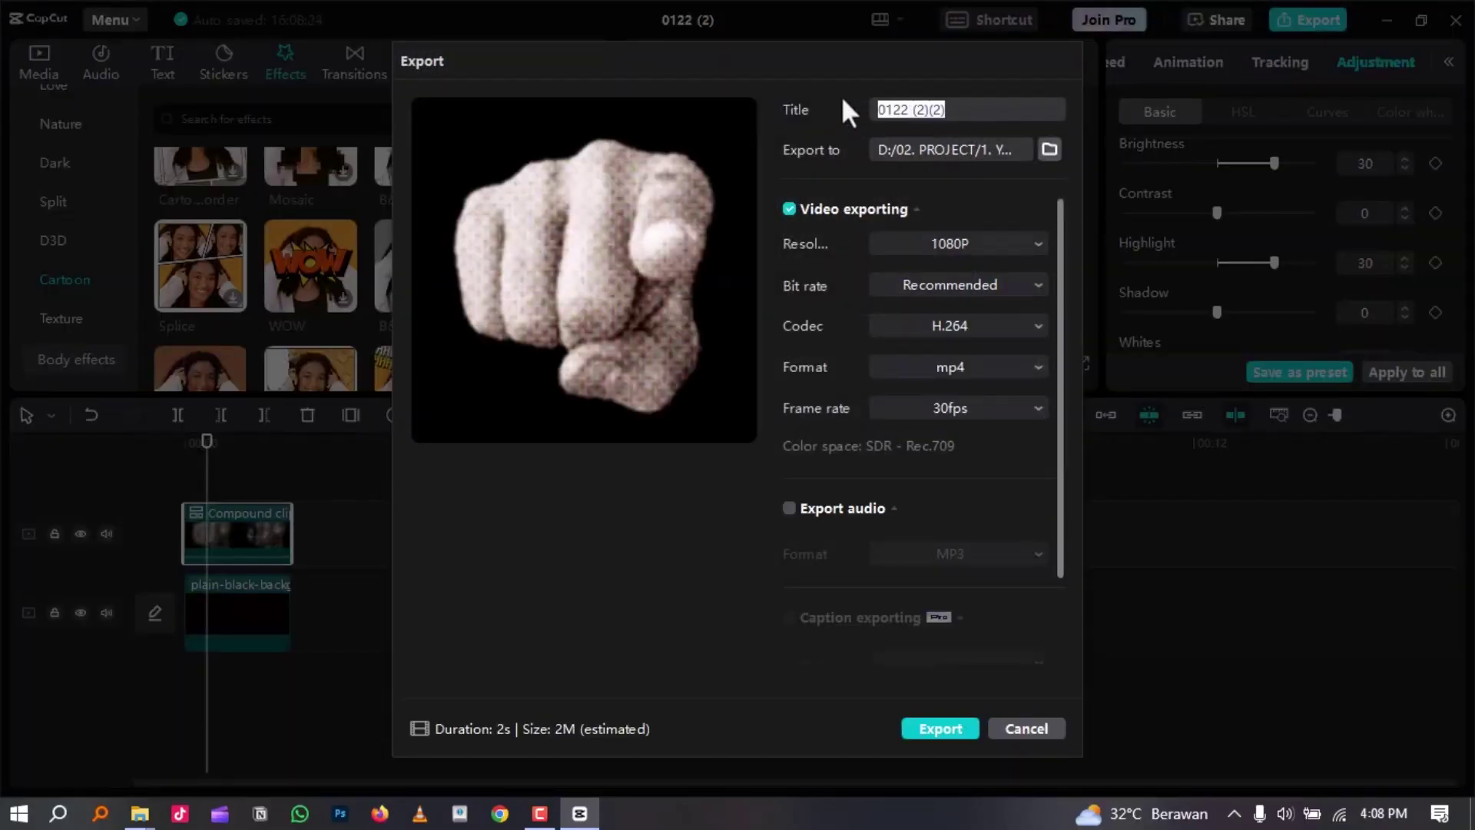
text(HAND)
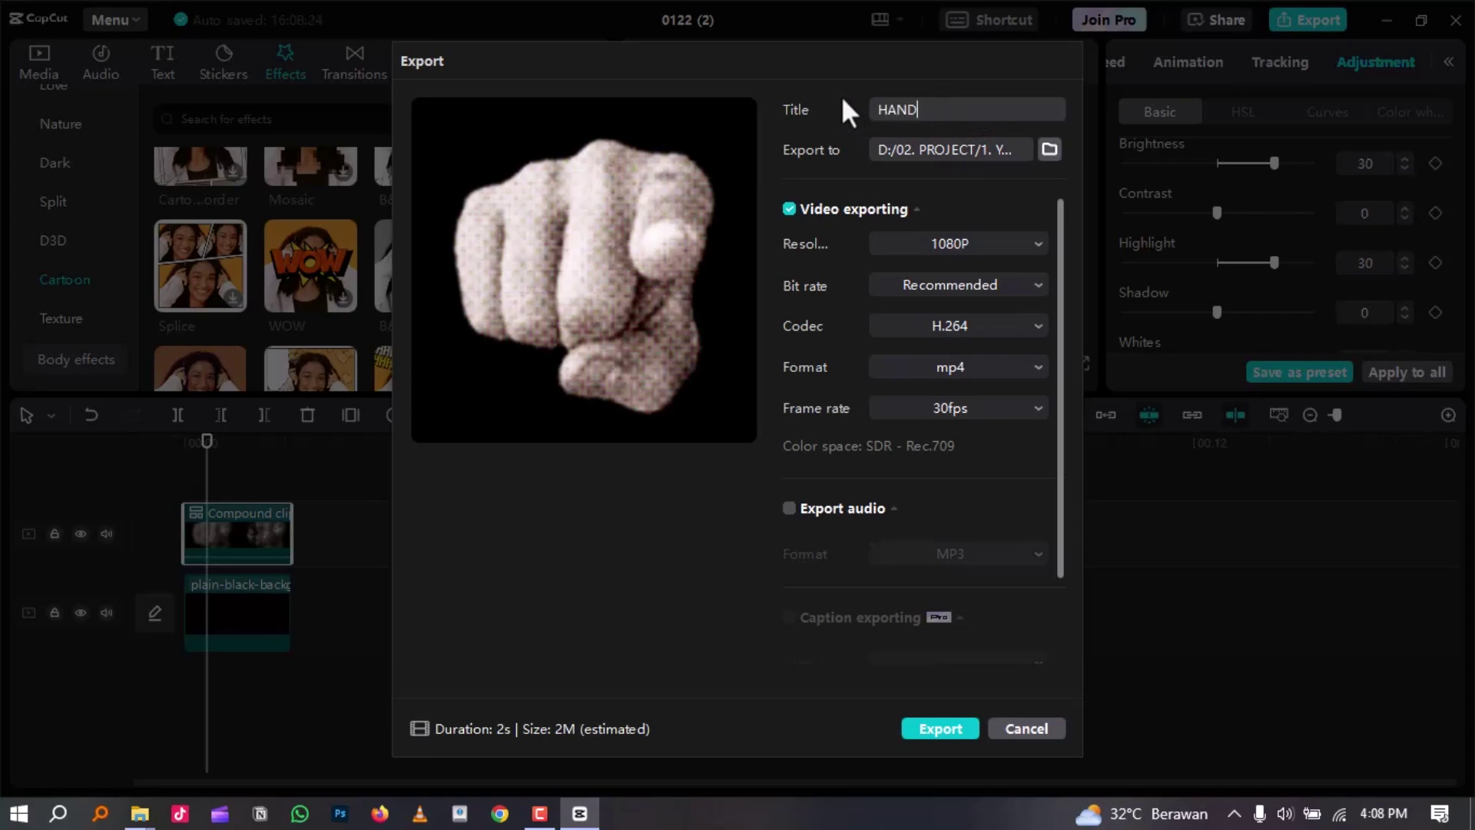
text(S 10)
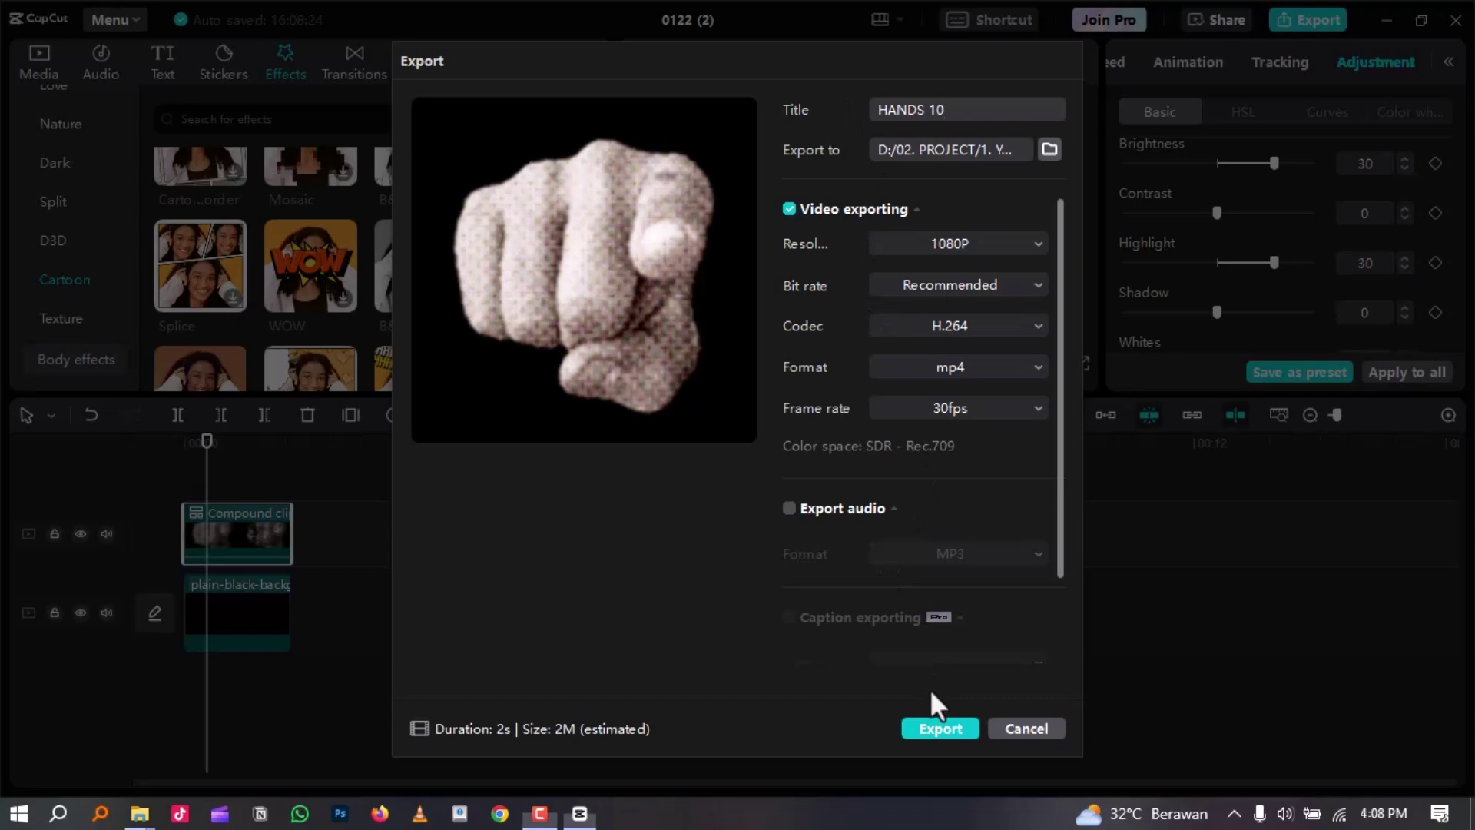
click(970, 727)
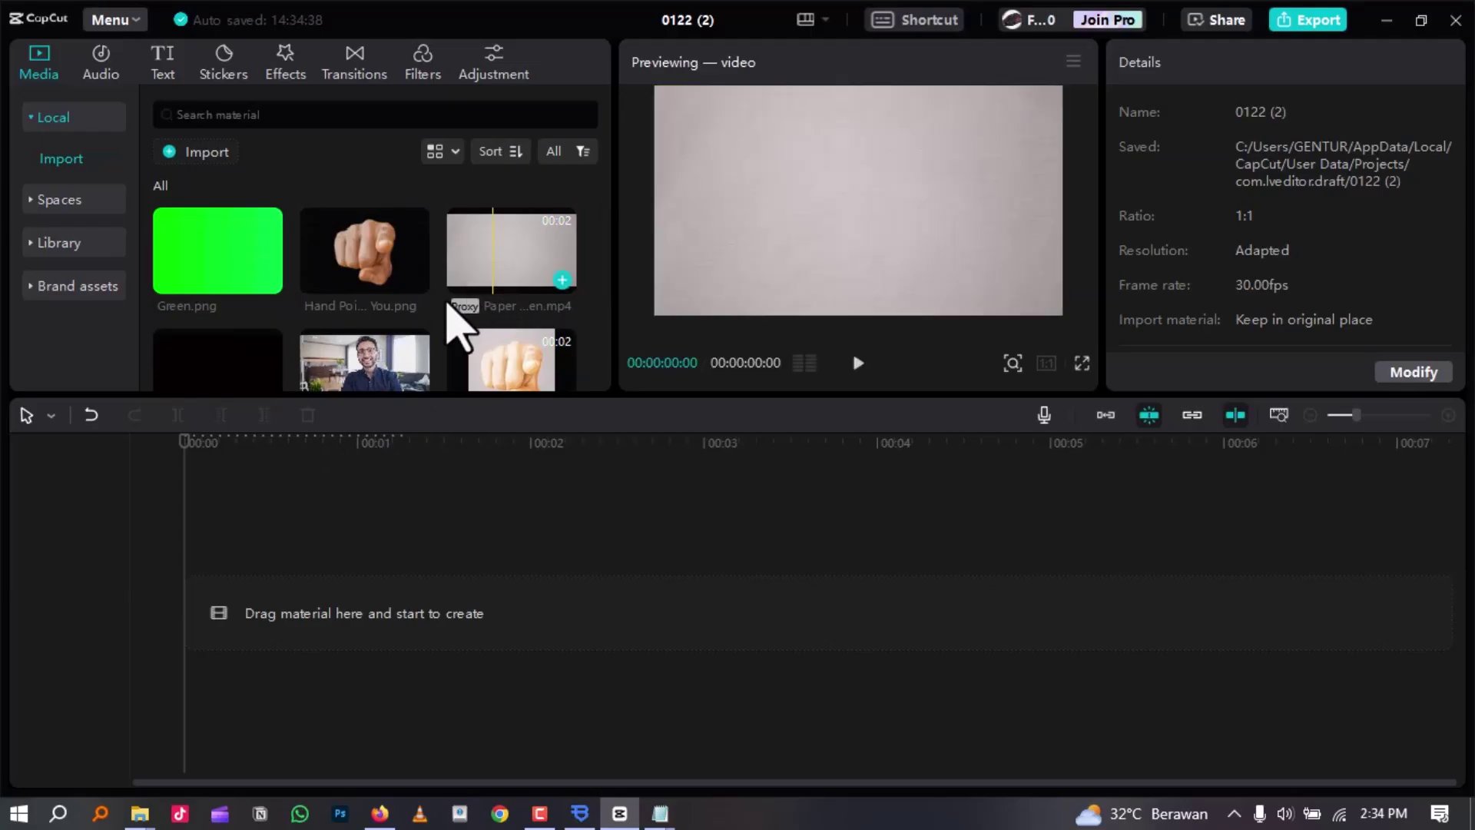
- Add the imported photo of the seated man to the timeline and remove its background with Auto cutout
scroll(446, 331, down, 3)
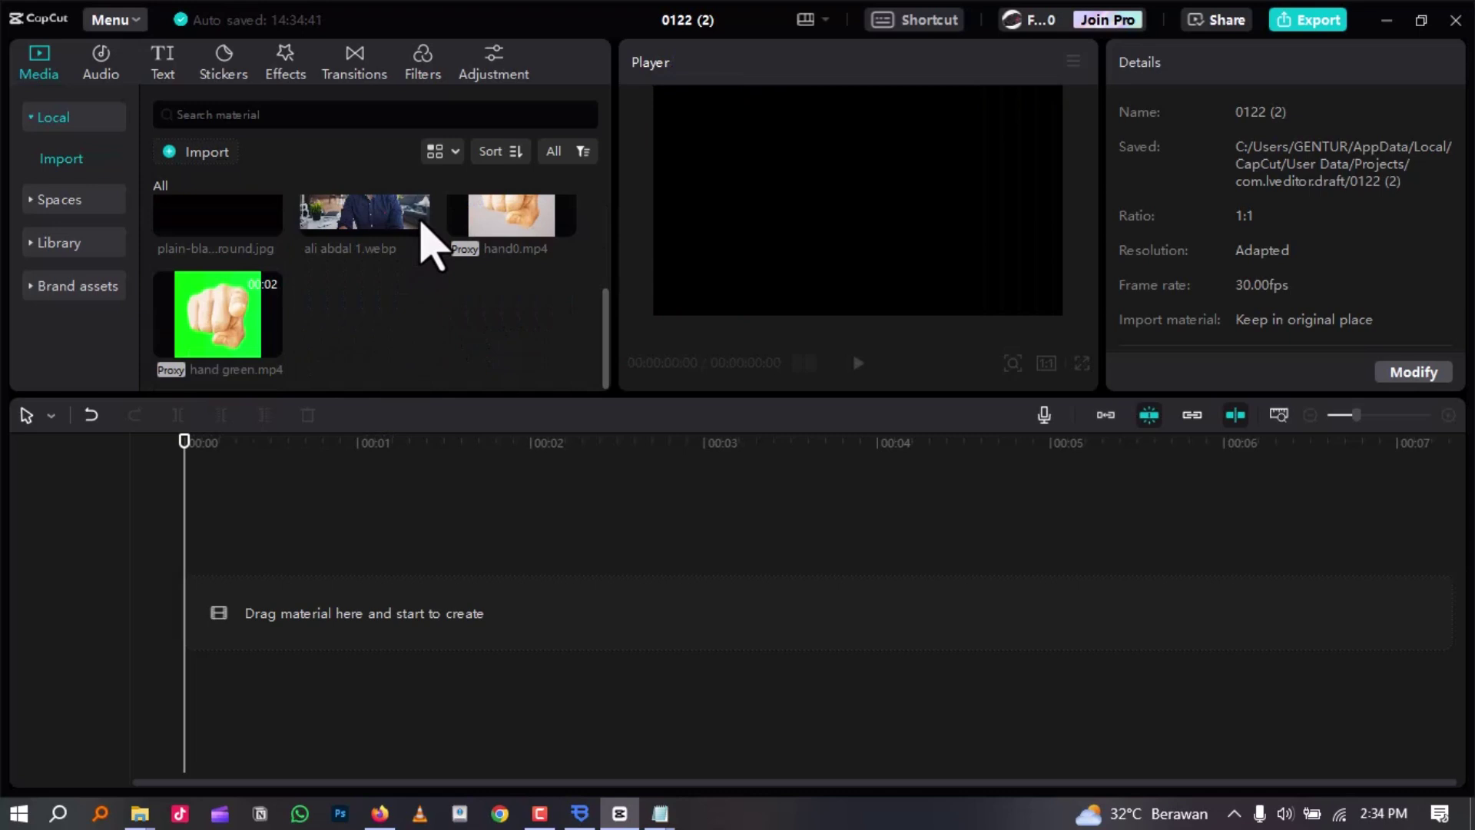
click(417, 223)
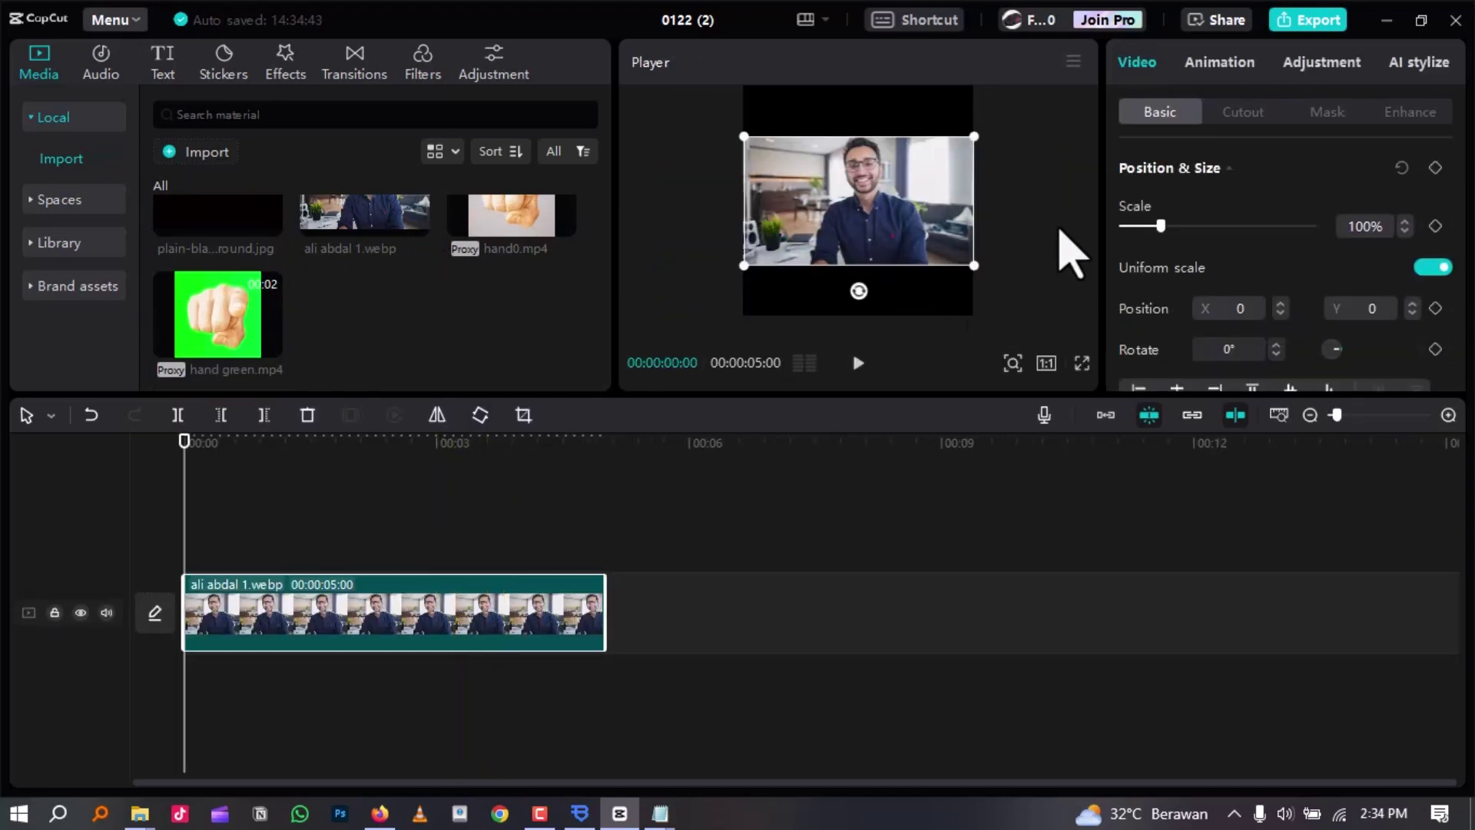
click(1260, 112)
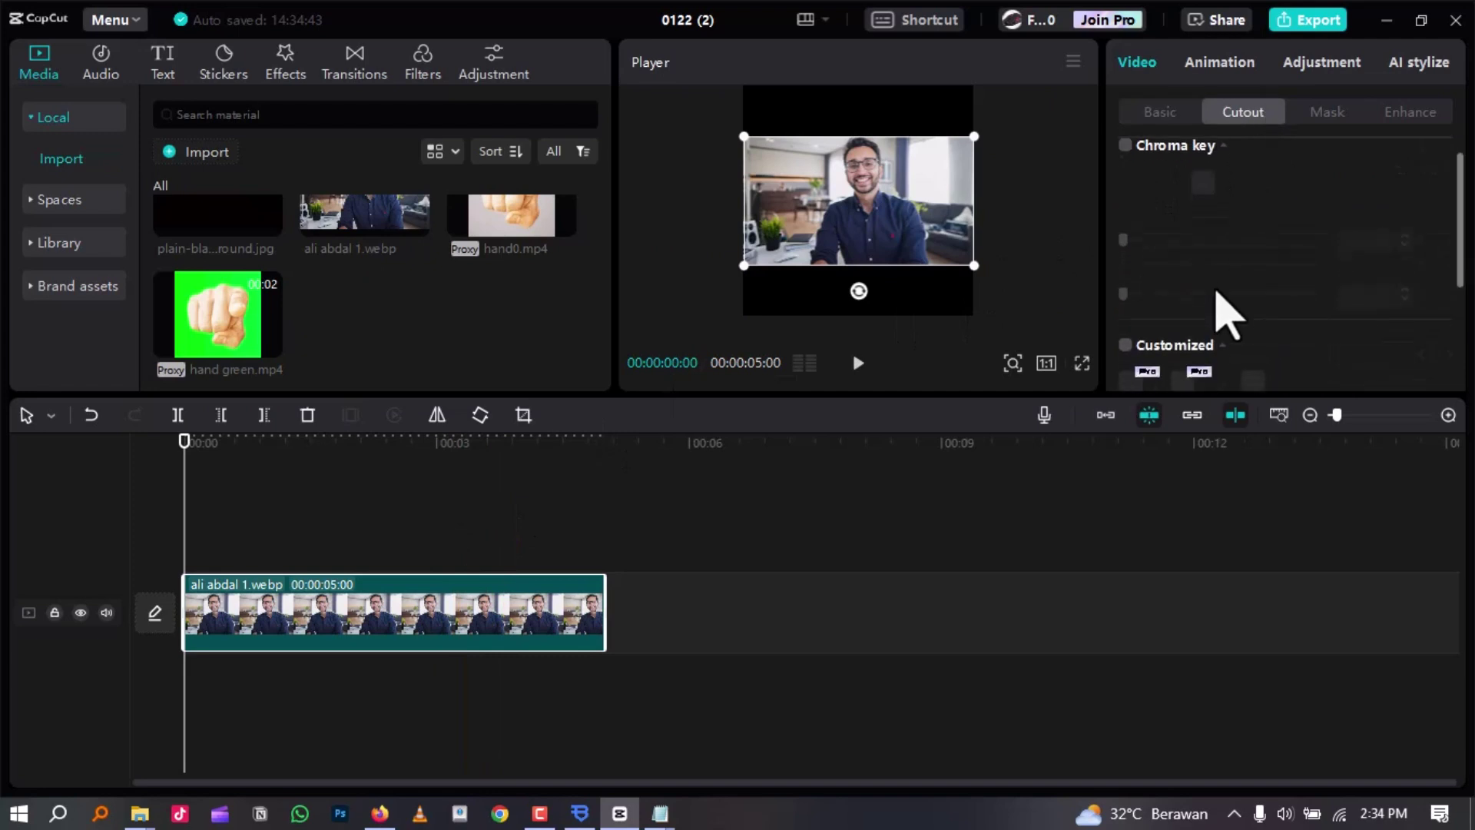
scroll(1210, 318, down, 3)
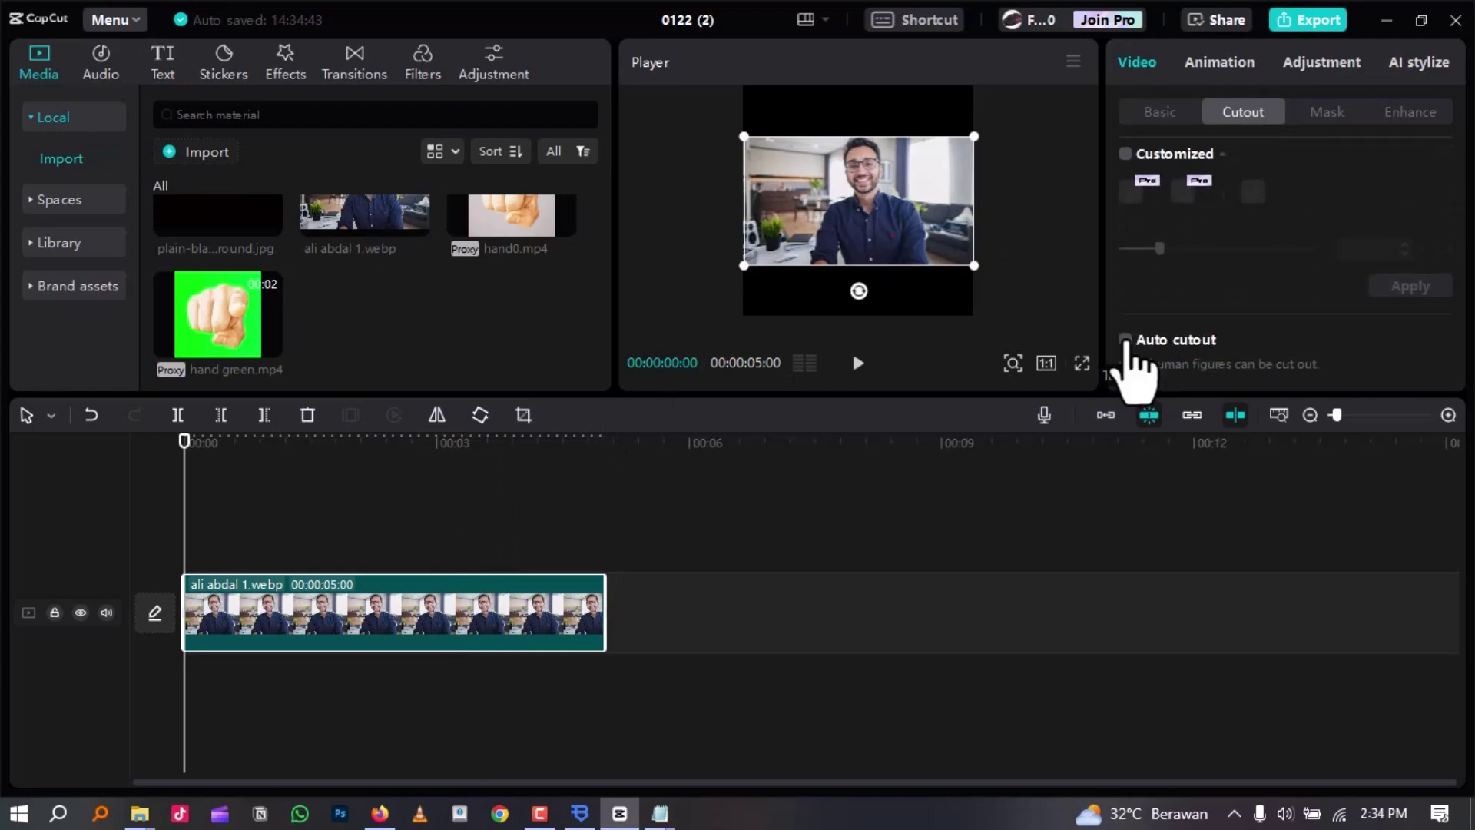
click(1125, 340)
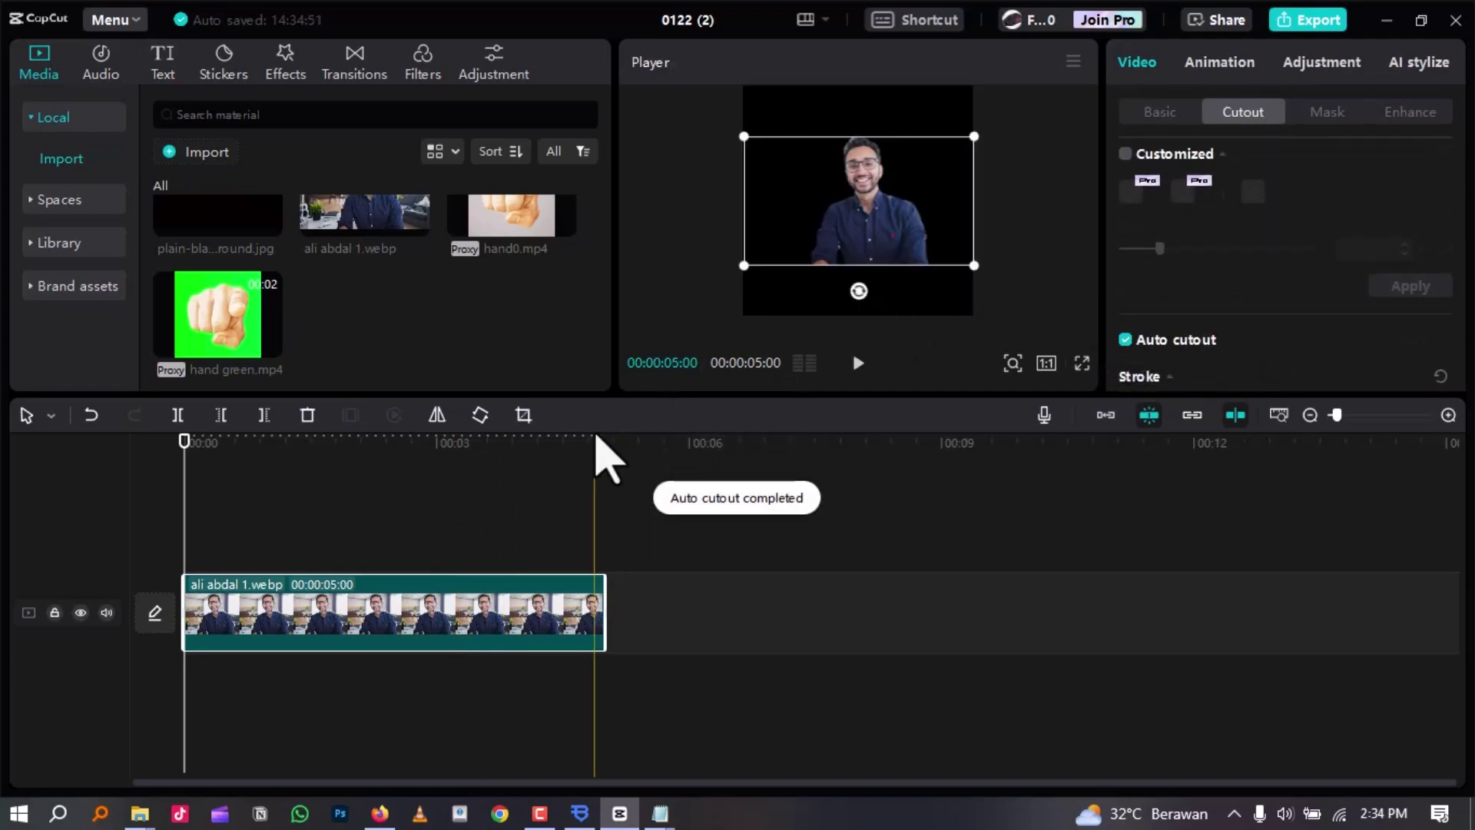
- Enlarge the cut-out man in the frame, reposition him slightly and check the cutout in full screen
drag(982, 261, 1027, 276)
drag(931, 277, 907, 254)
key(ctrl+shift+f)
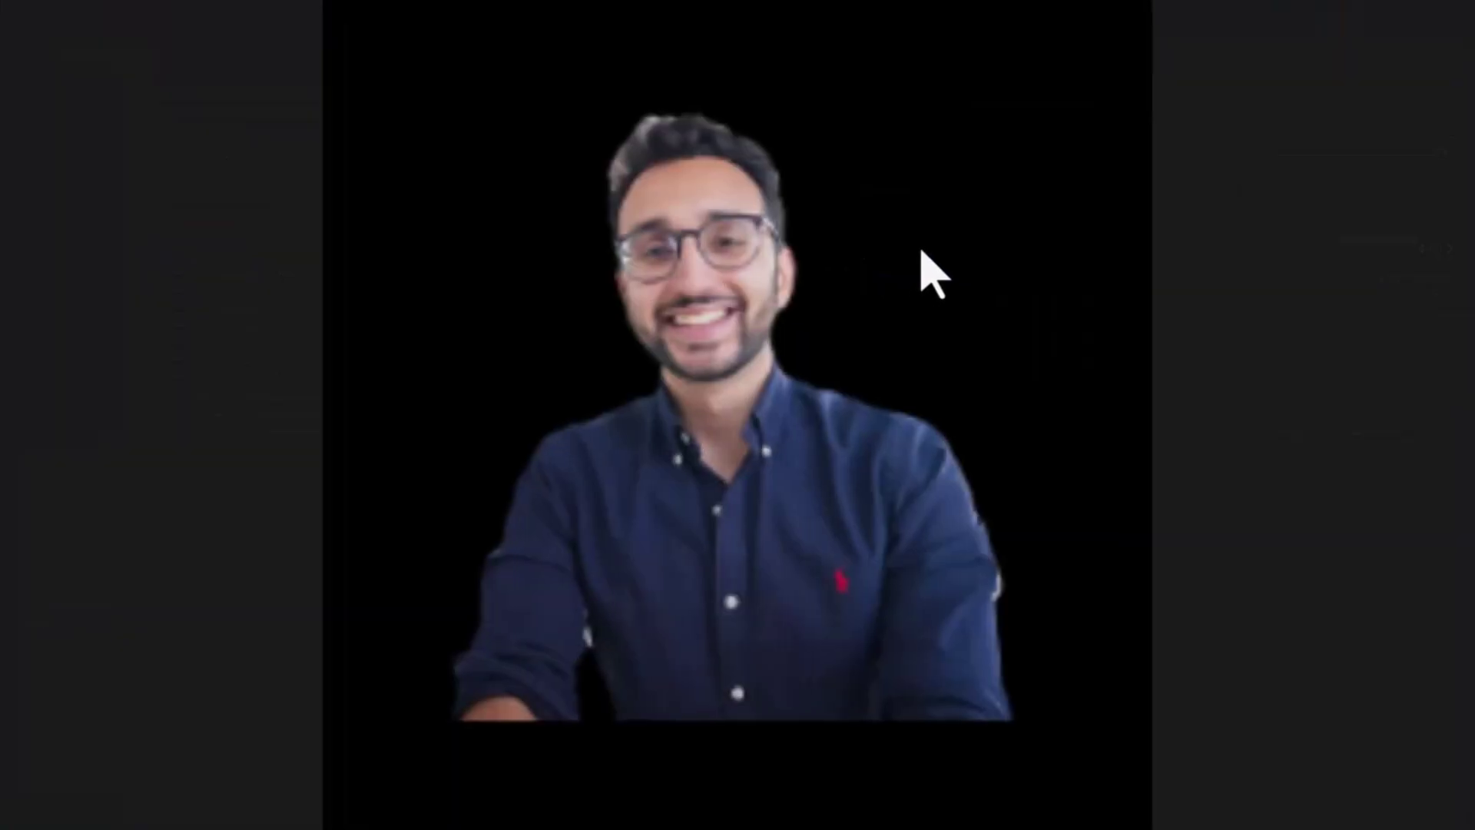
key(Escape)
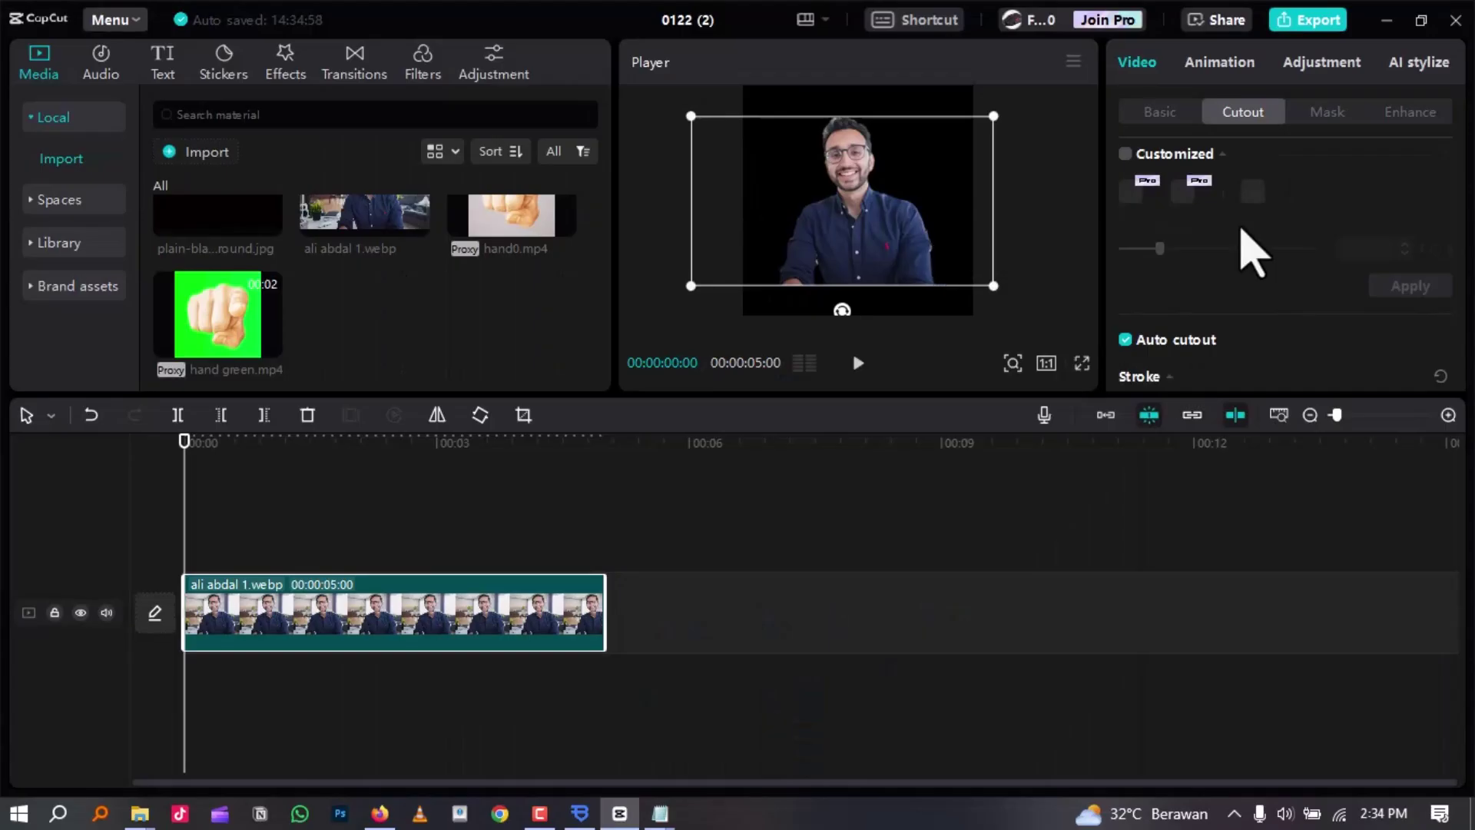
- Apply a white Straight Stroke outline to the cut-out man and check it in full screen
scroll(1258, 265, down, 1)
scroll(1202, 319, down, 3)
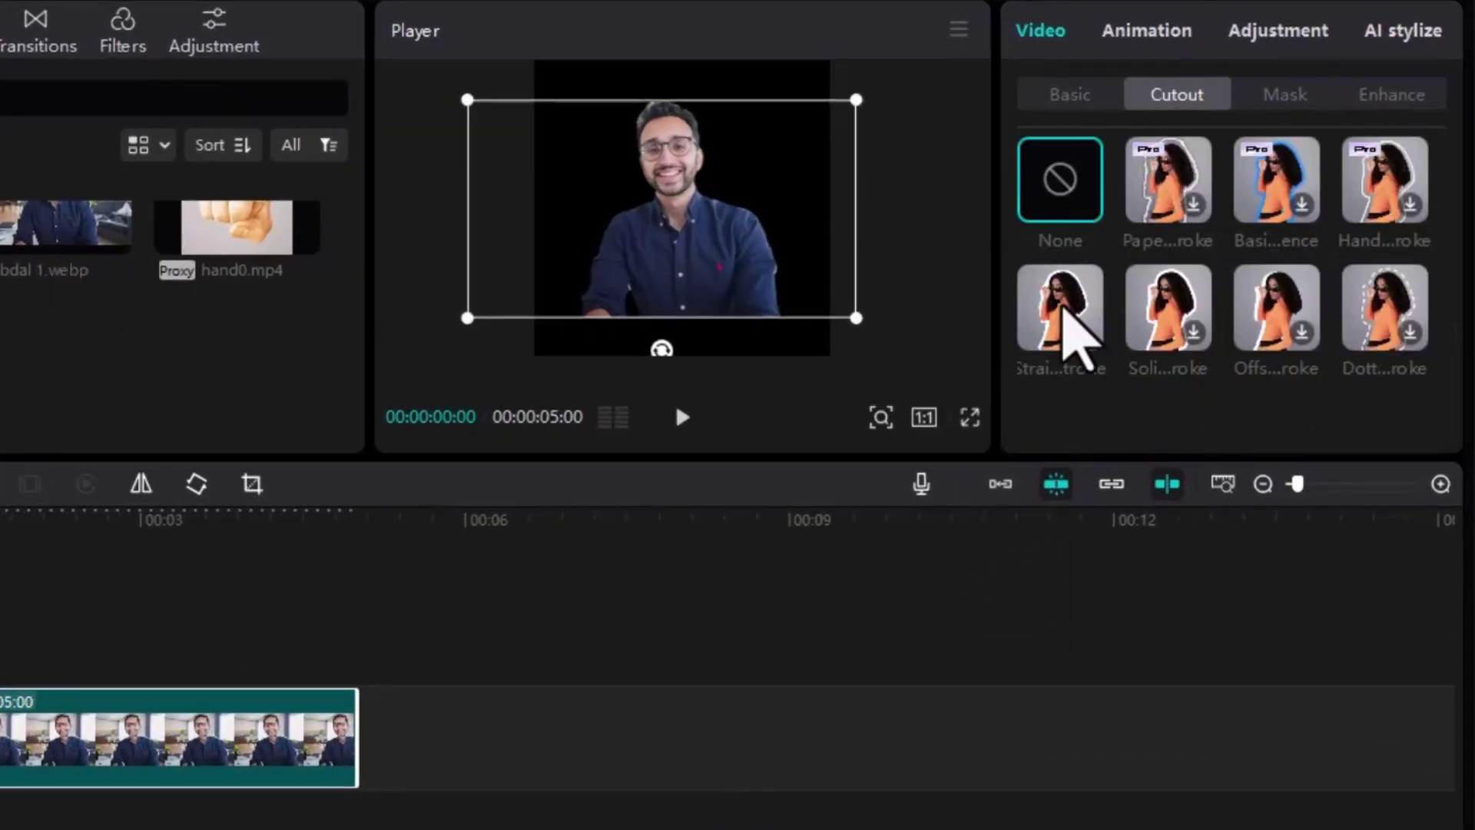
click(1068, 327)
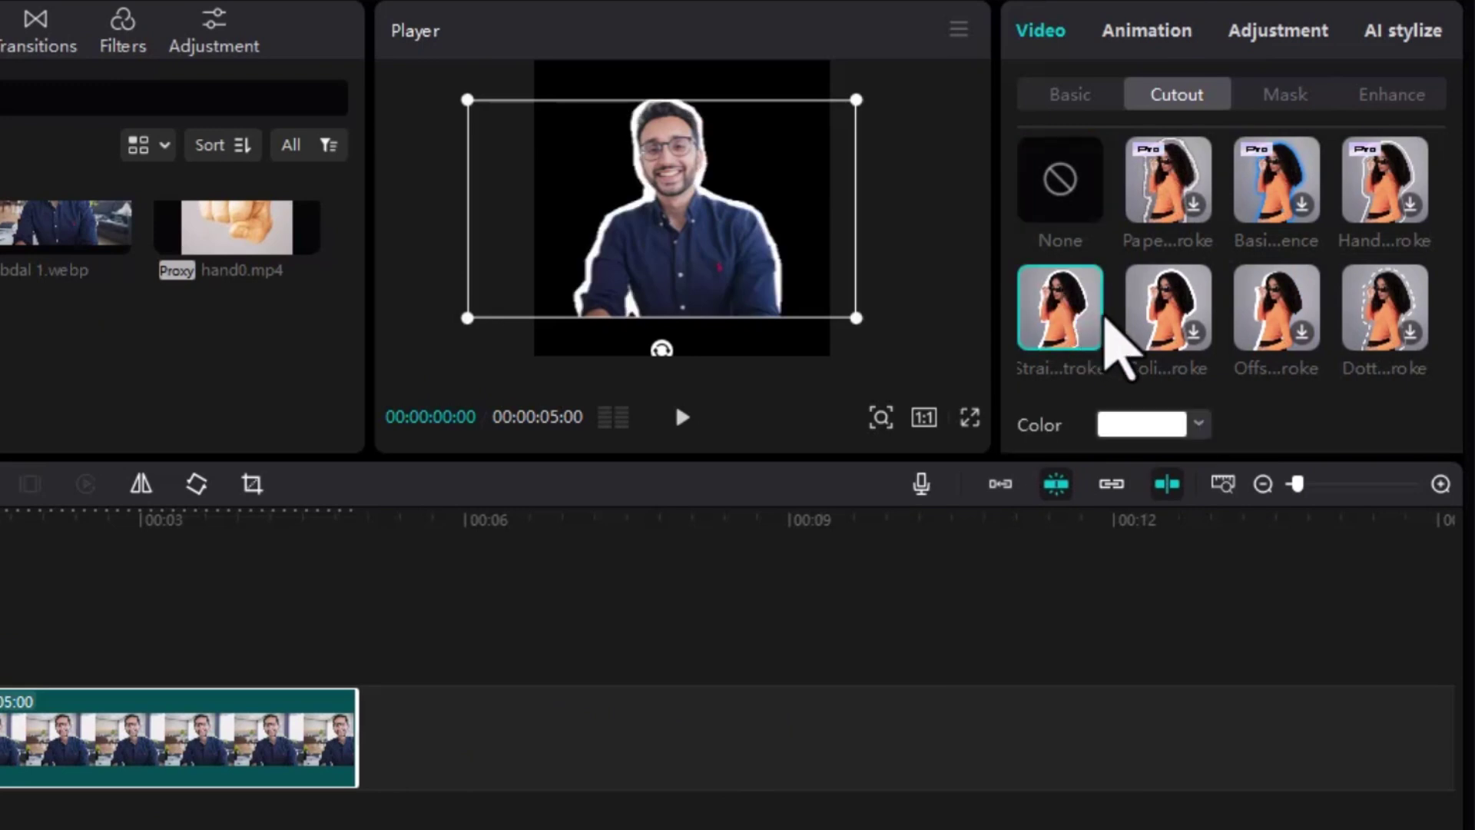
scroll(1389, 346, down, 3)
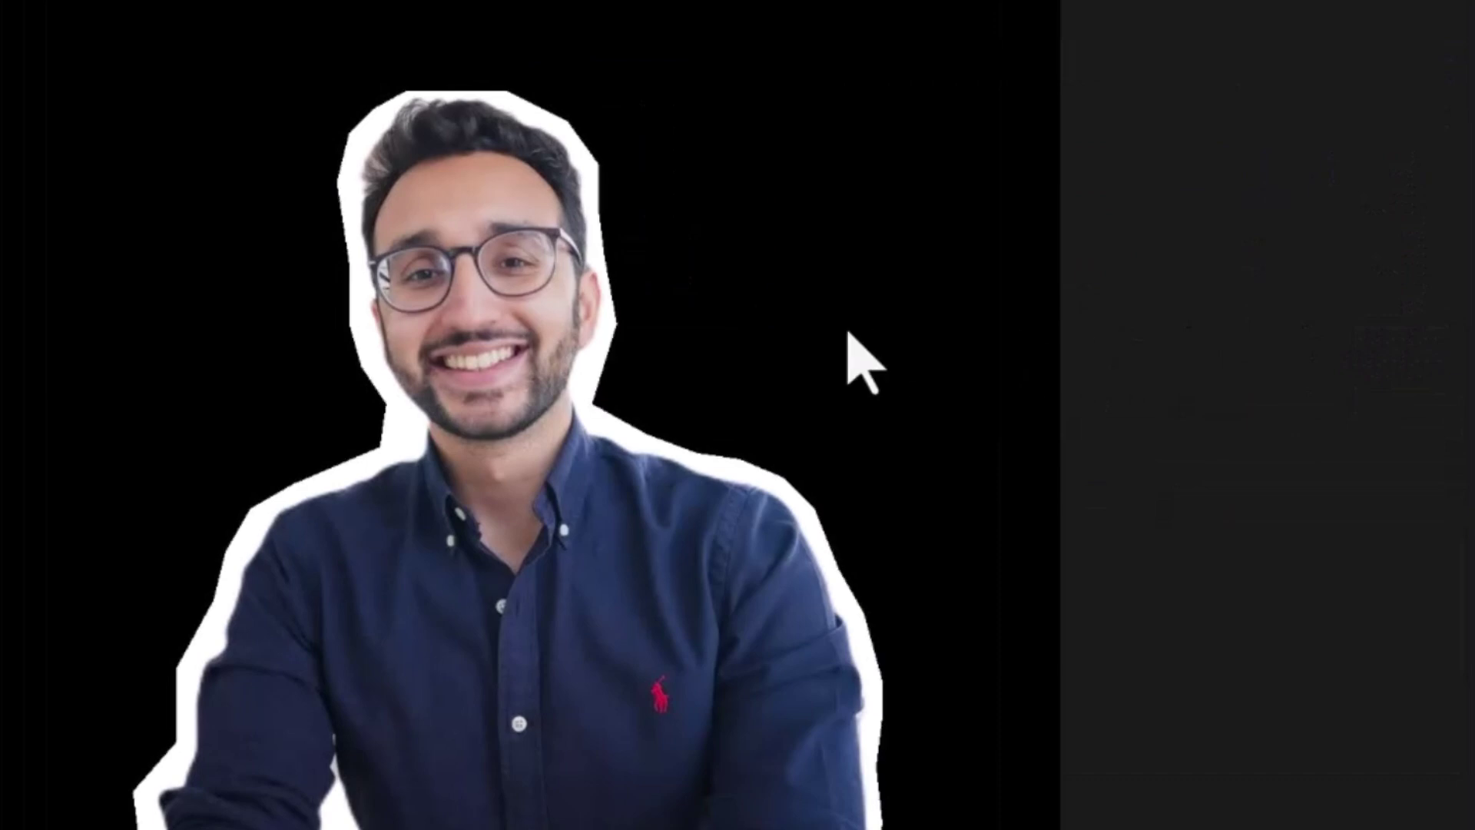
key(Escape)
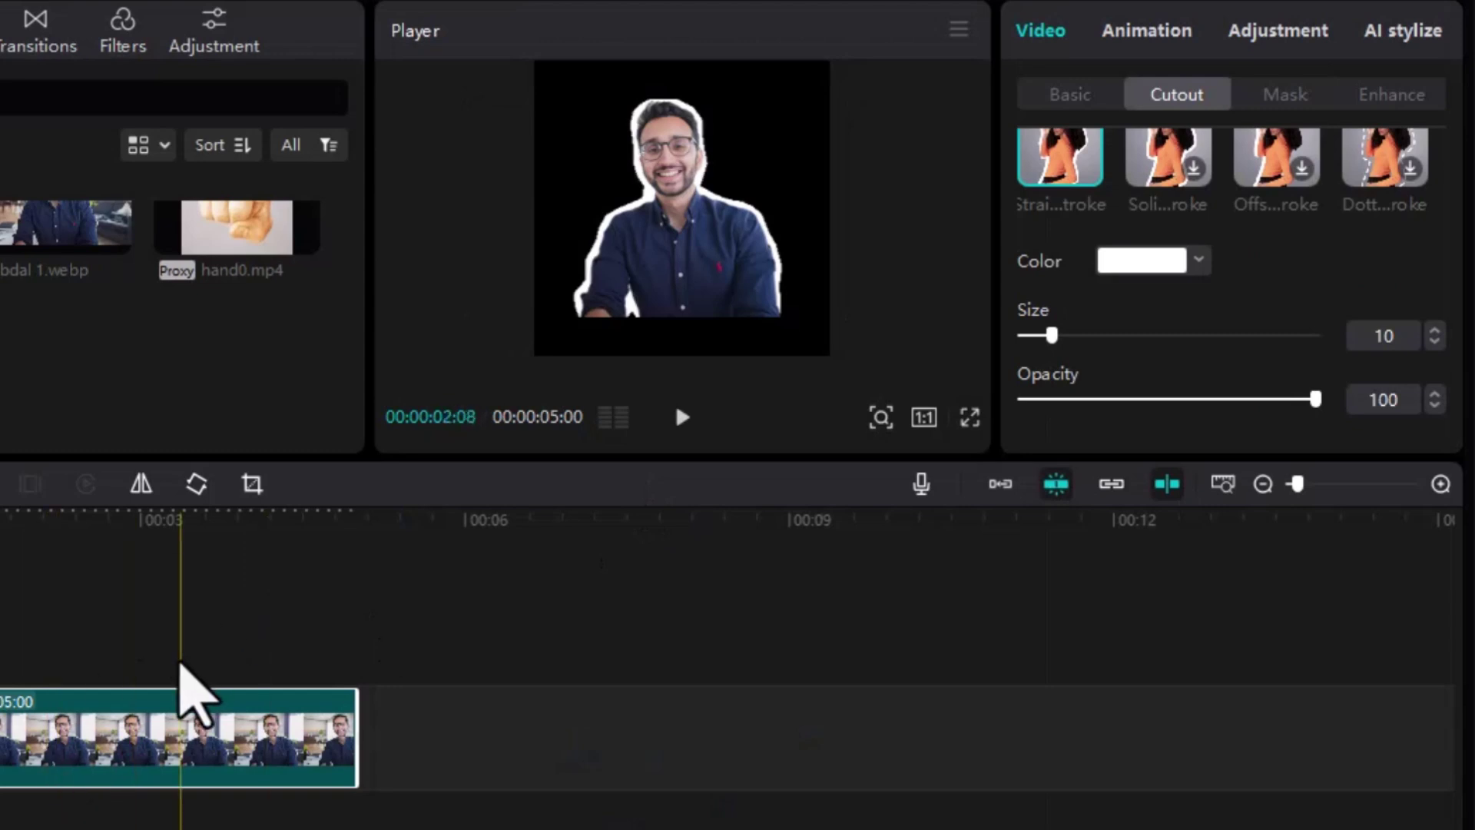
- Enlarge the outlined cutout a little more and move it down to the bottom edge of the frame
click(150, 705)
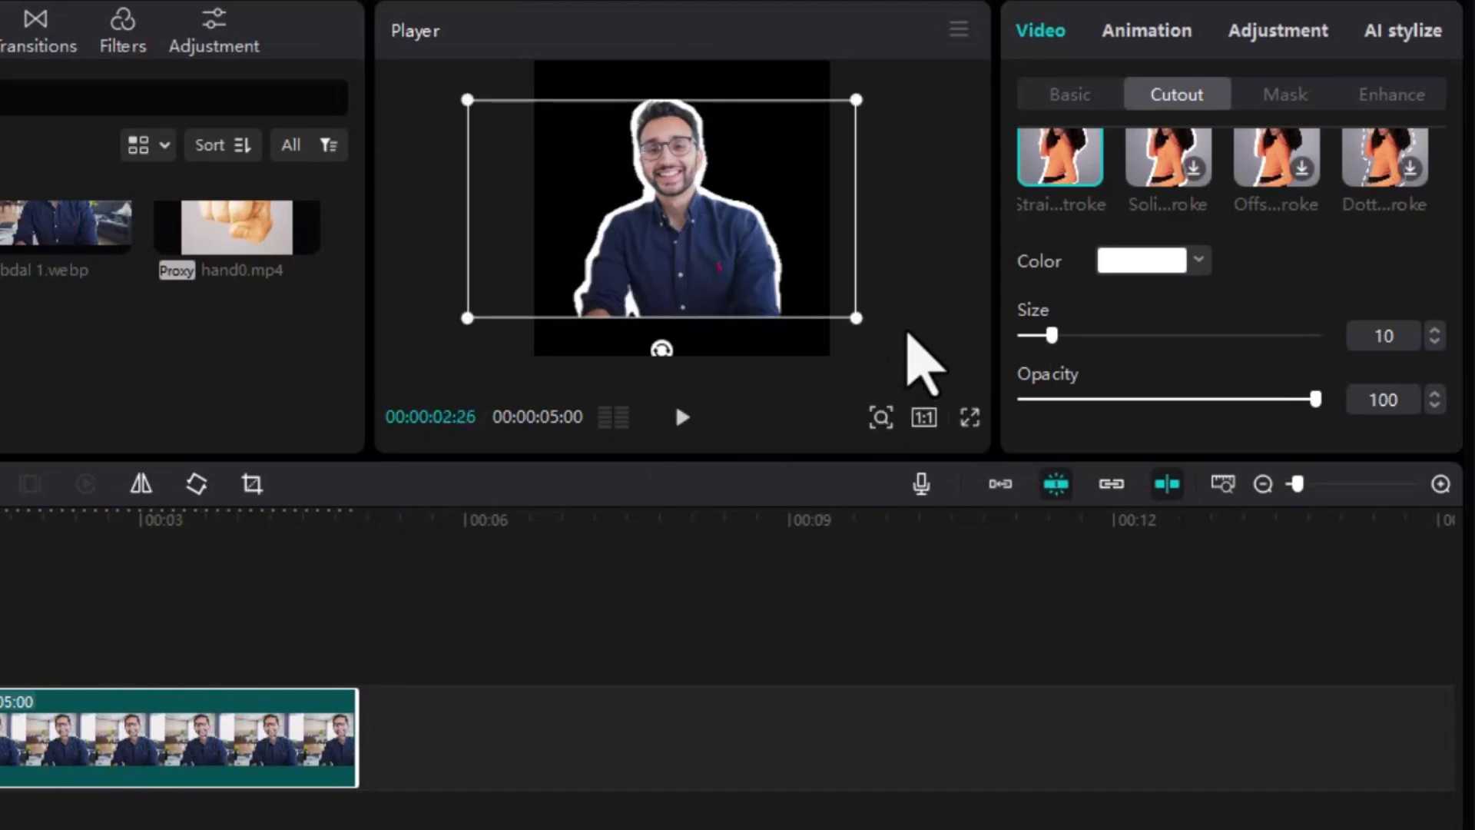
drag(868, 319, 909, 339)
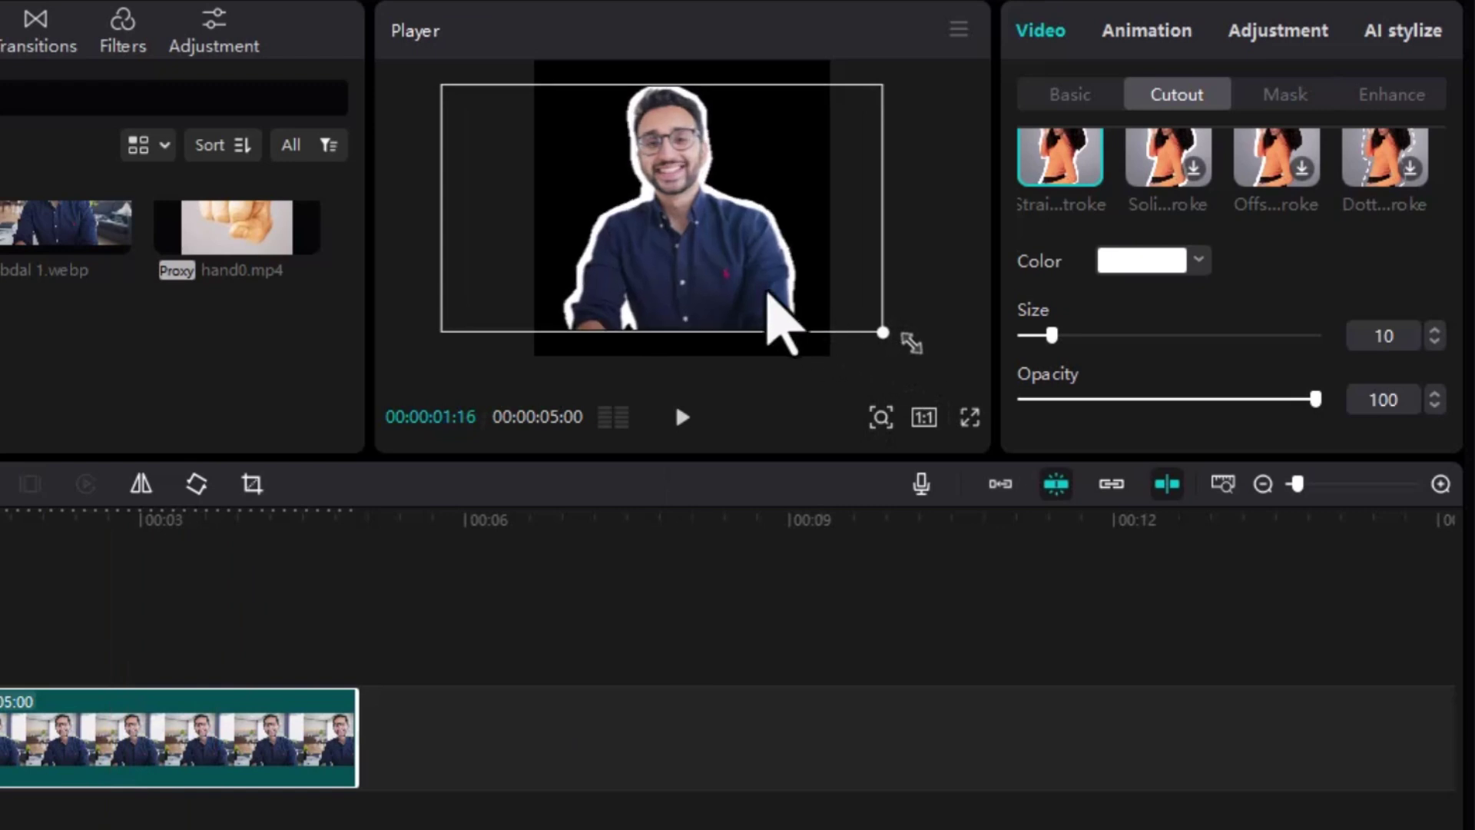
drag(758, 285, 757, 309)
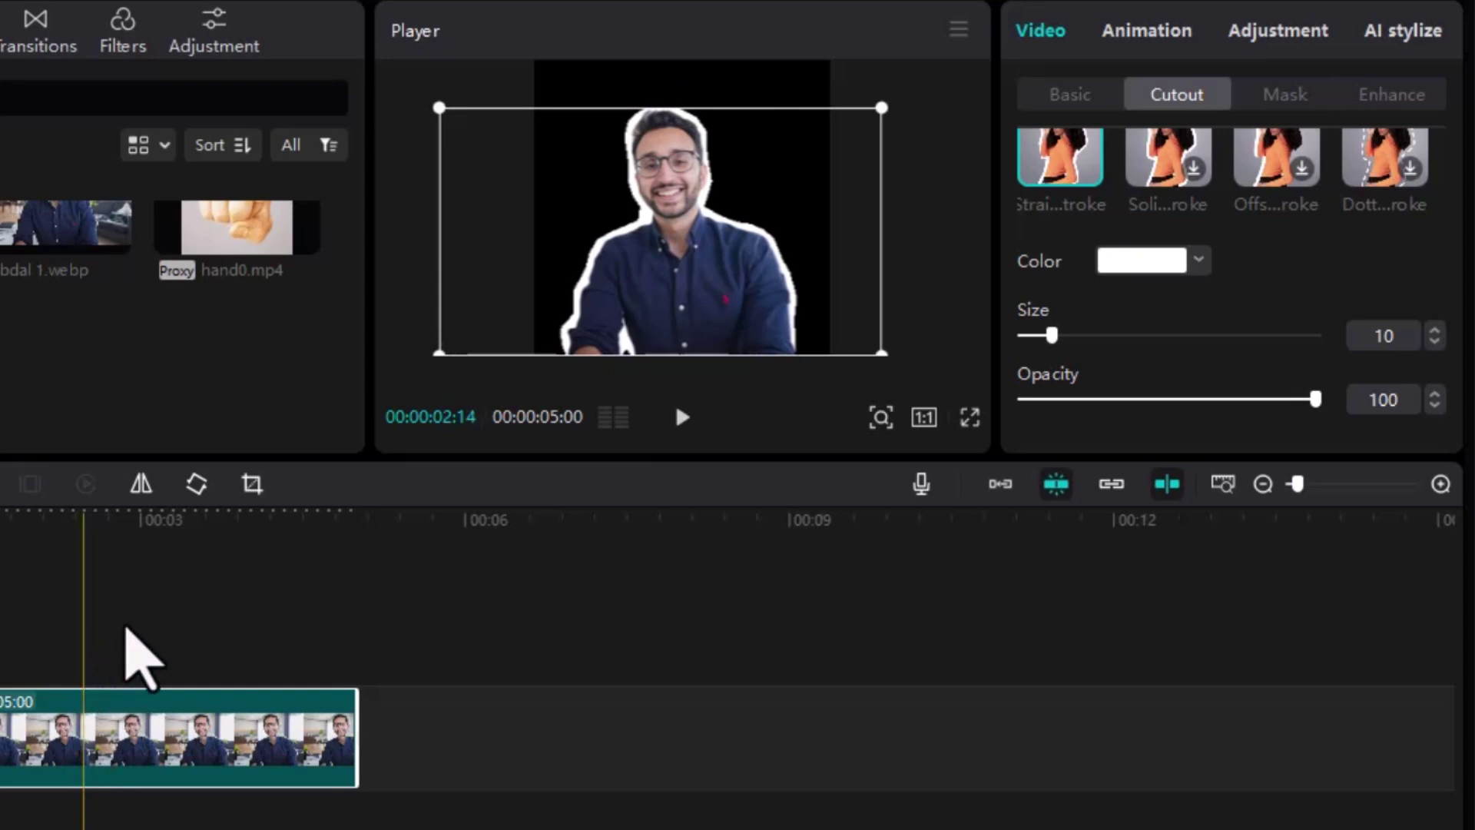
- Paste two copies of the cutout clip and stack them on tracks above the original, aligned to the timeline start
key(ctrl+v)
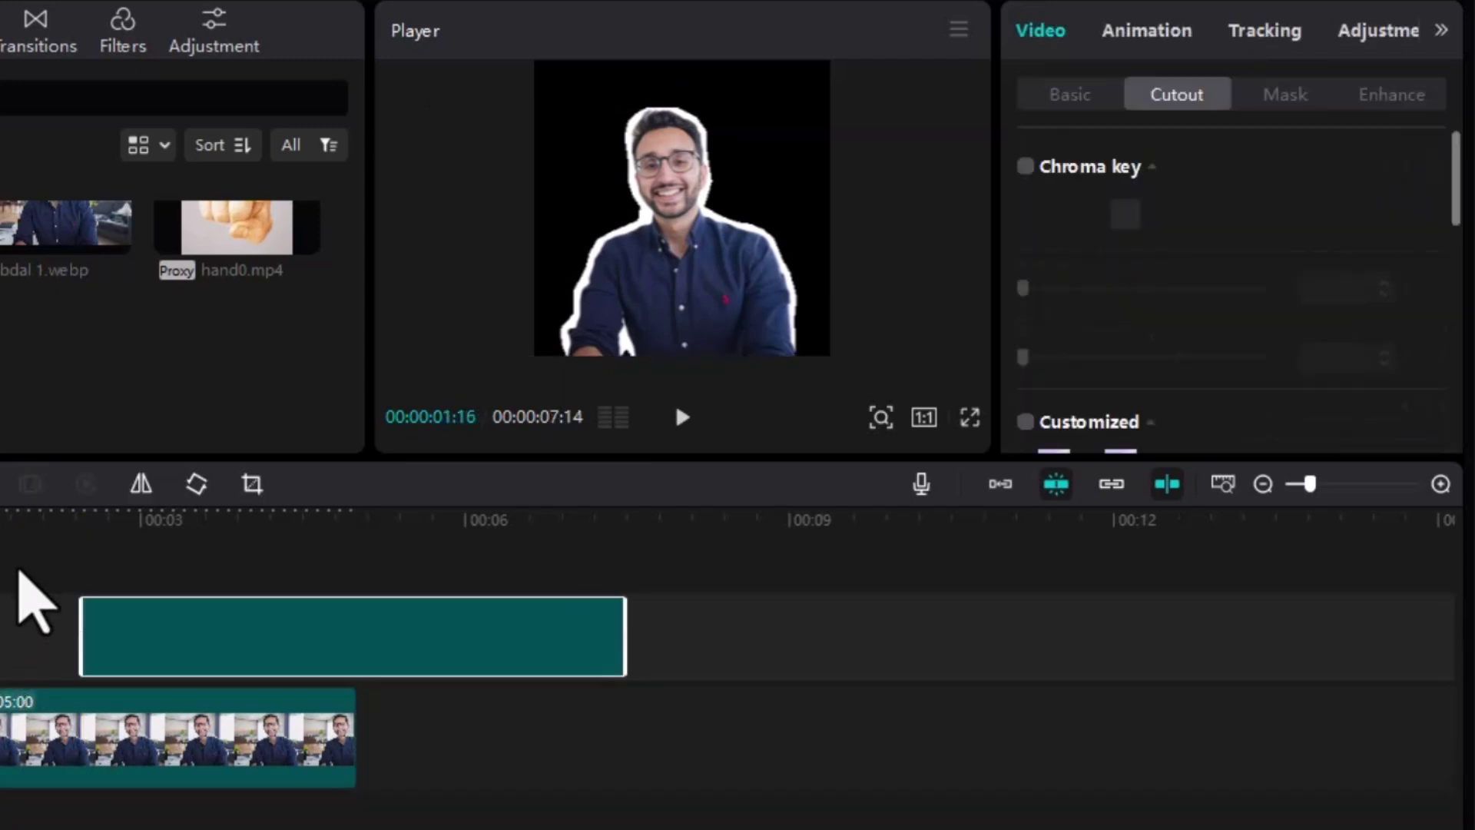
click(48, 722)
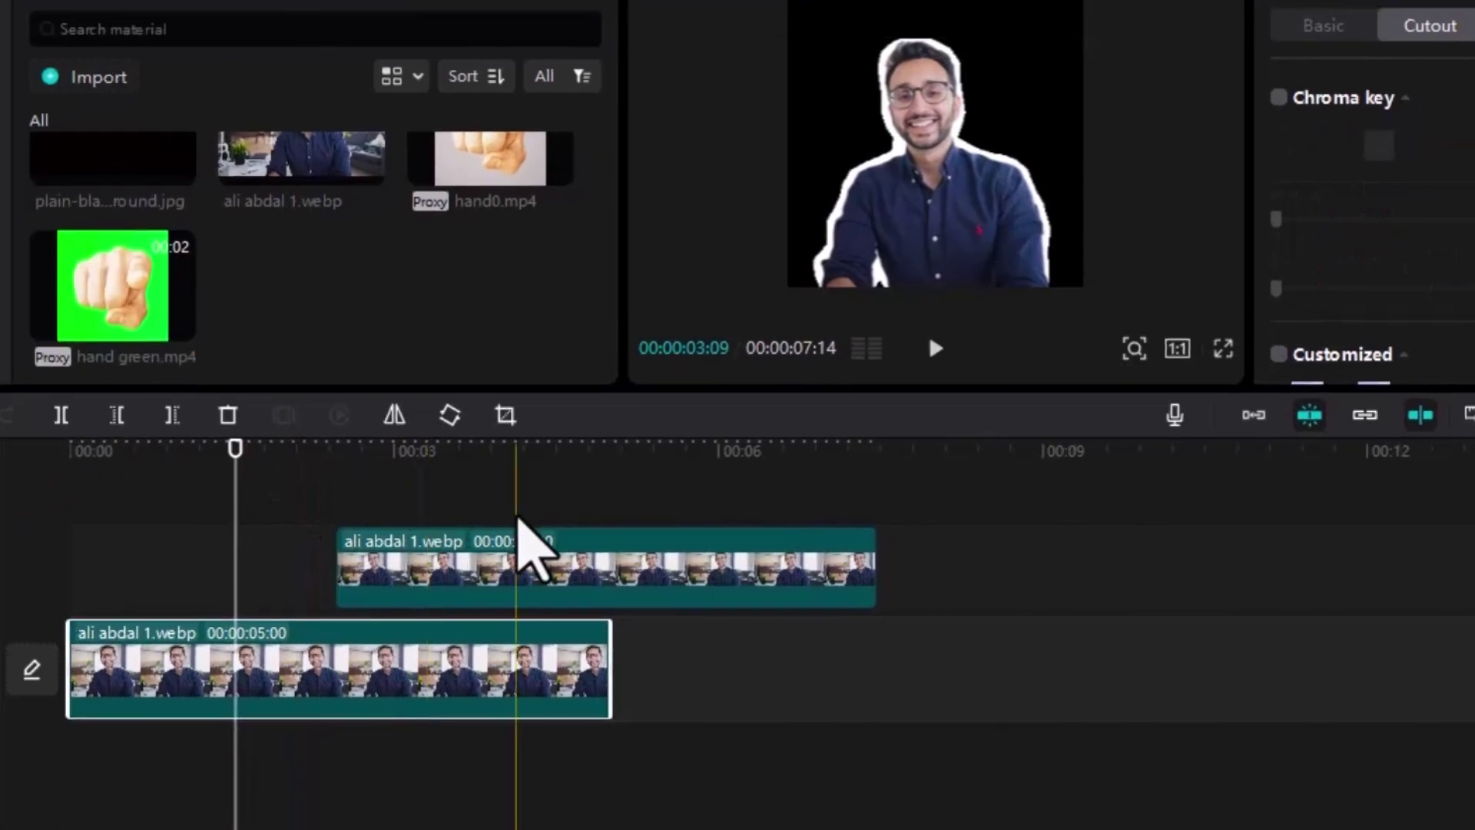
key(ctrl+v)
drag(430, 676, 159, 676)
drag(341, 570, 143, 545)
- Try splitting all three stacked cutout clips at matching points along their full length into short segments
key(b)
click(106, 549)
click(146, 550)
click(202, 549)
click(249, 549)
click(286, 549)
click(326, 549)
click(372, 549)
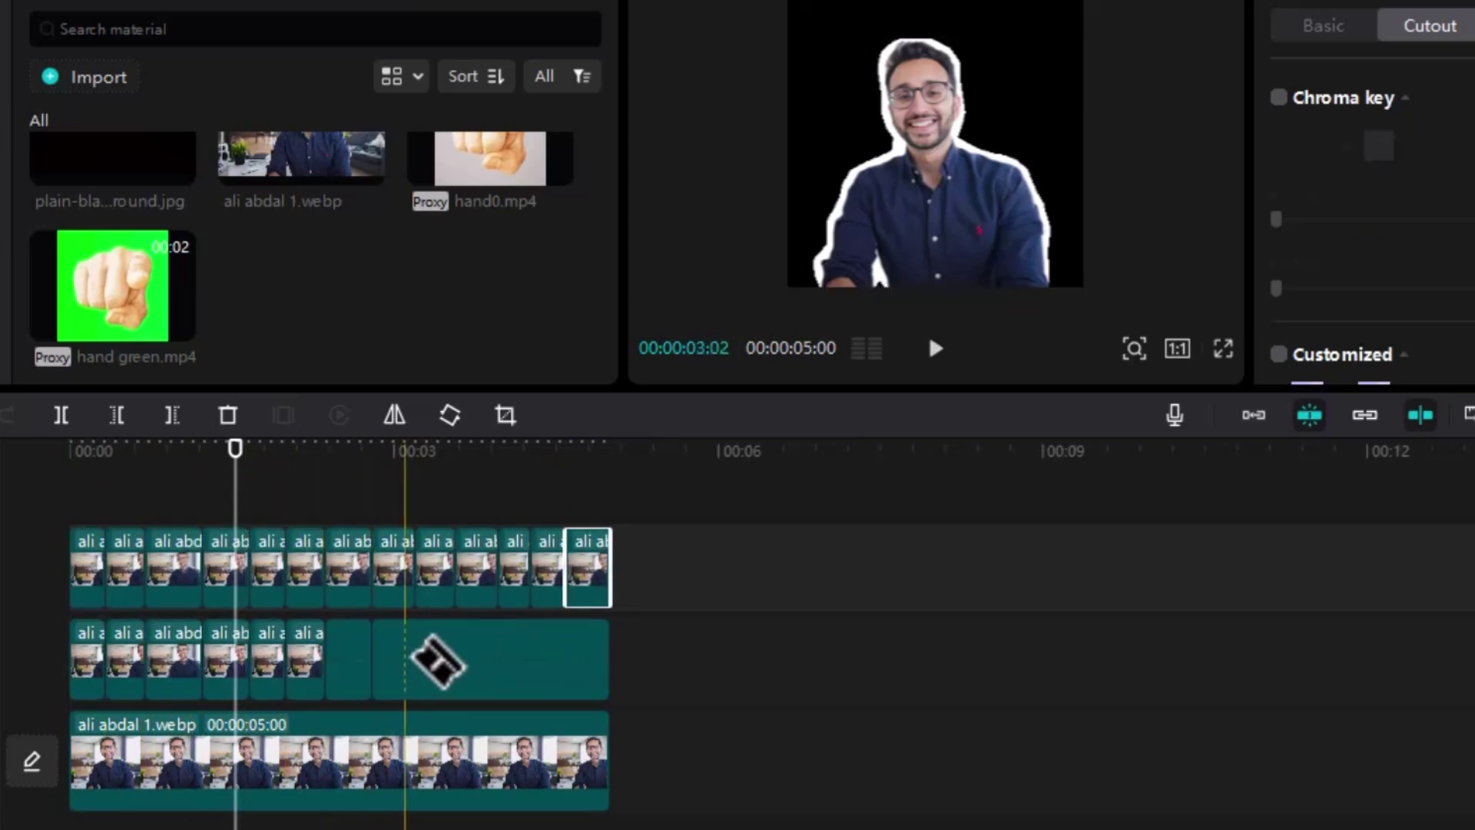
click(373, 665)
click(416, 664)
click(456, 664)
click(499, 664)
click(531, 664)
click(566, 664)
click(566, 760)
click(531, 761)
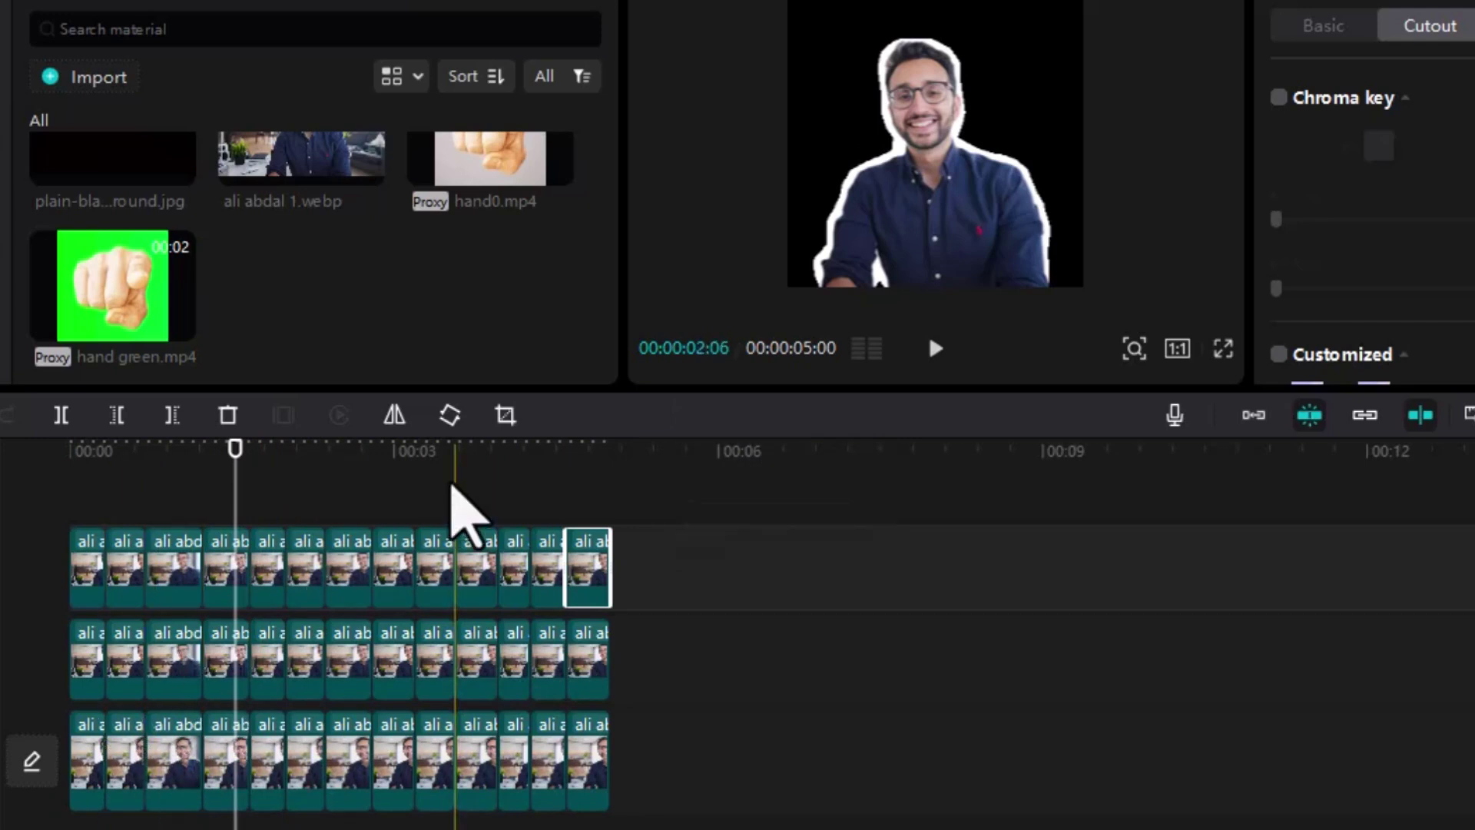
- Undo the splits made on the three stacked cutout clips
click(454, 496)
click(224, 499)
drag(637, 662, 77, 653)
click(497, 499)
click(589, 649)
key(ctrl+z)
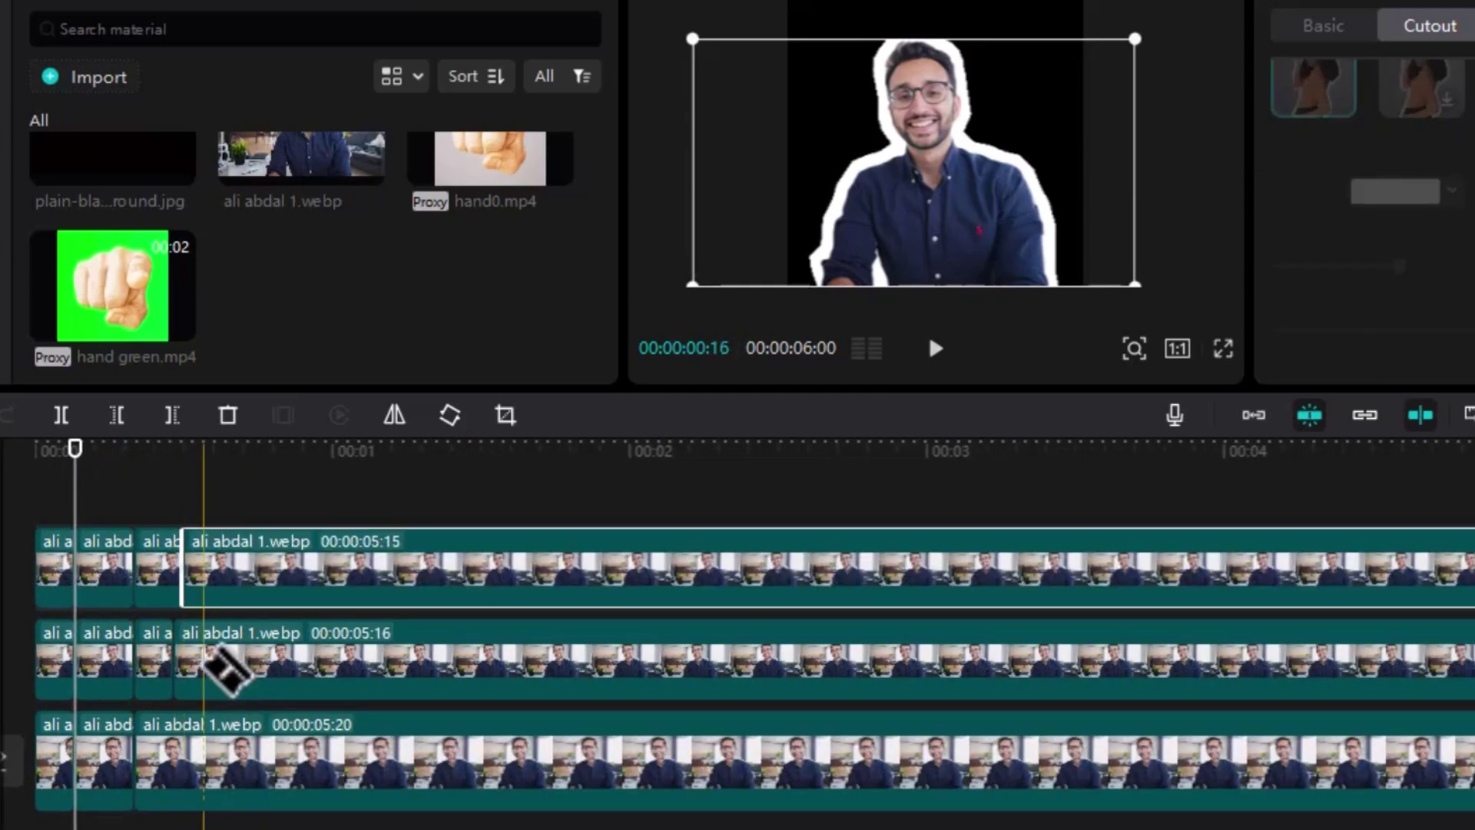
- Split all three stacked cutout clips at matching points into short segments until about 3 seconds 10 frames
click(182, 667)
click(233, 568)
click(292, 568)
click(352, 569)
click(351, 645)
click(401, 569)
click(401, 645)
click(450, 569)
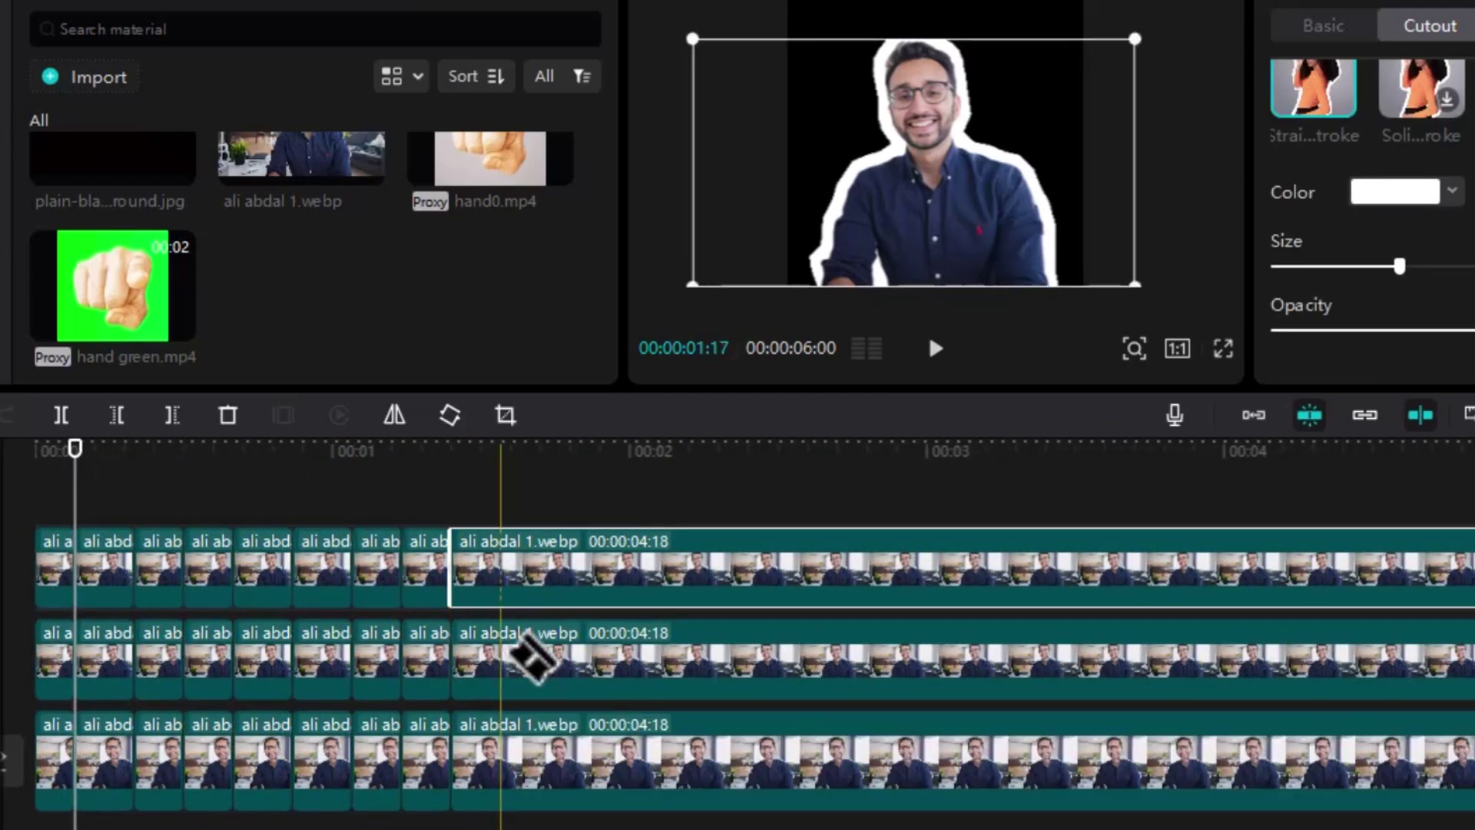
click(511, 644)
scroll(664, 714, down, 3)
click(441, 572)
click(490, 568)
click(552, 567)
click(607, 572)
click(662, 587)
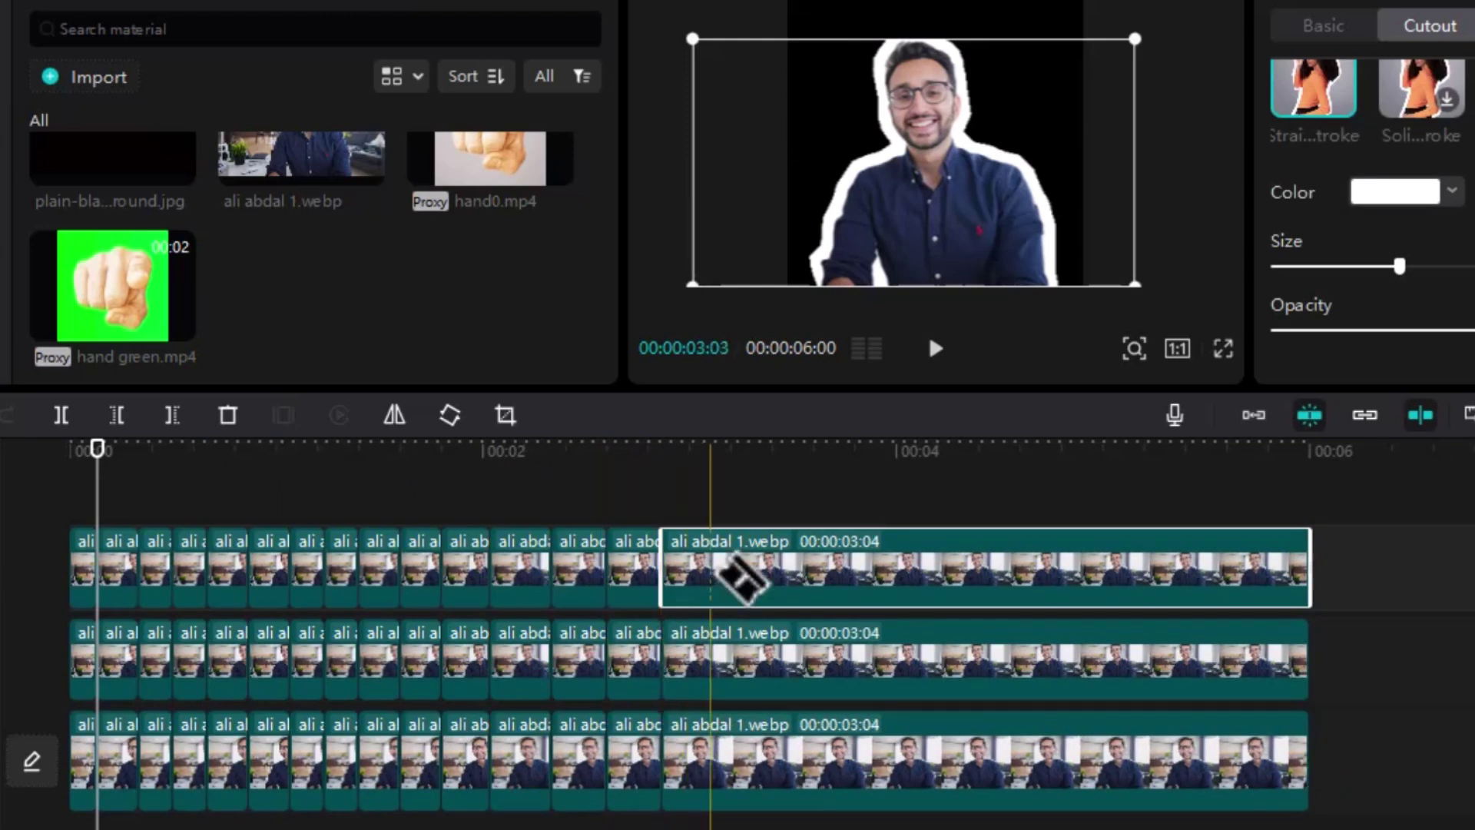
click(711, 577)
click(711, 657)
click(711, 730)
click(759, 587)
click(759, 653)
click(759, 730)
- Delete the long leftover clips at the end of all three cutout tracks
drag(1196, 544, 869, 754)
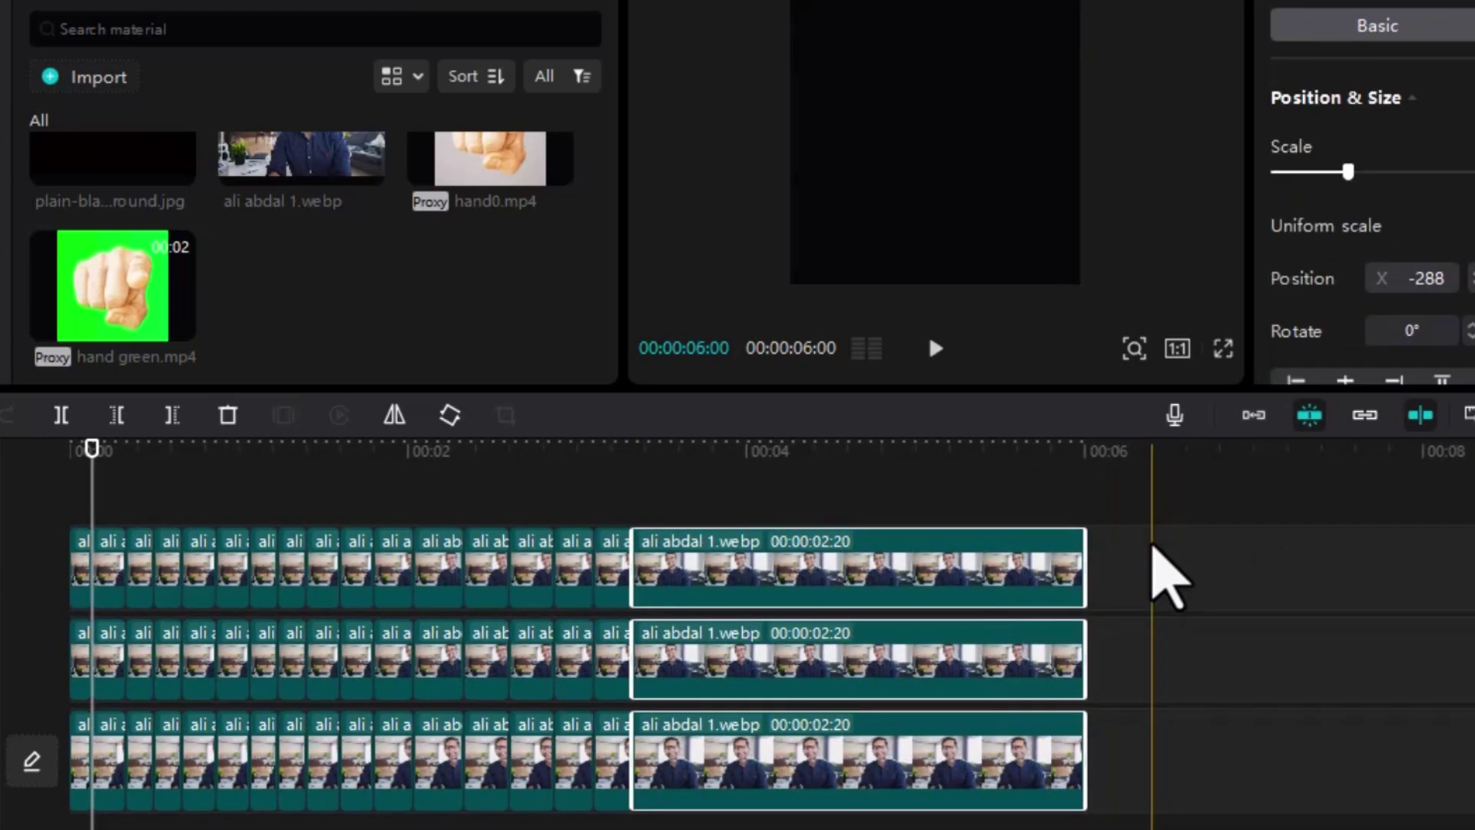
key(Delete)
key(b)
key(a)
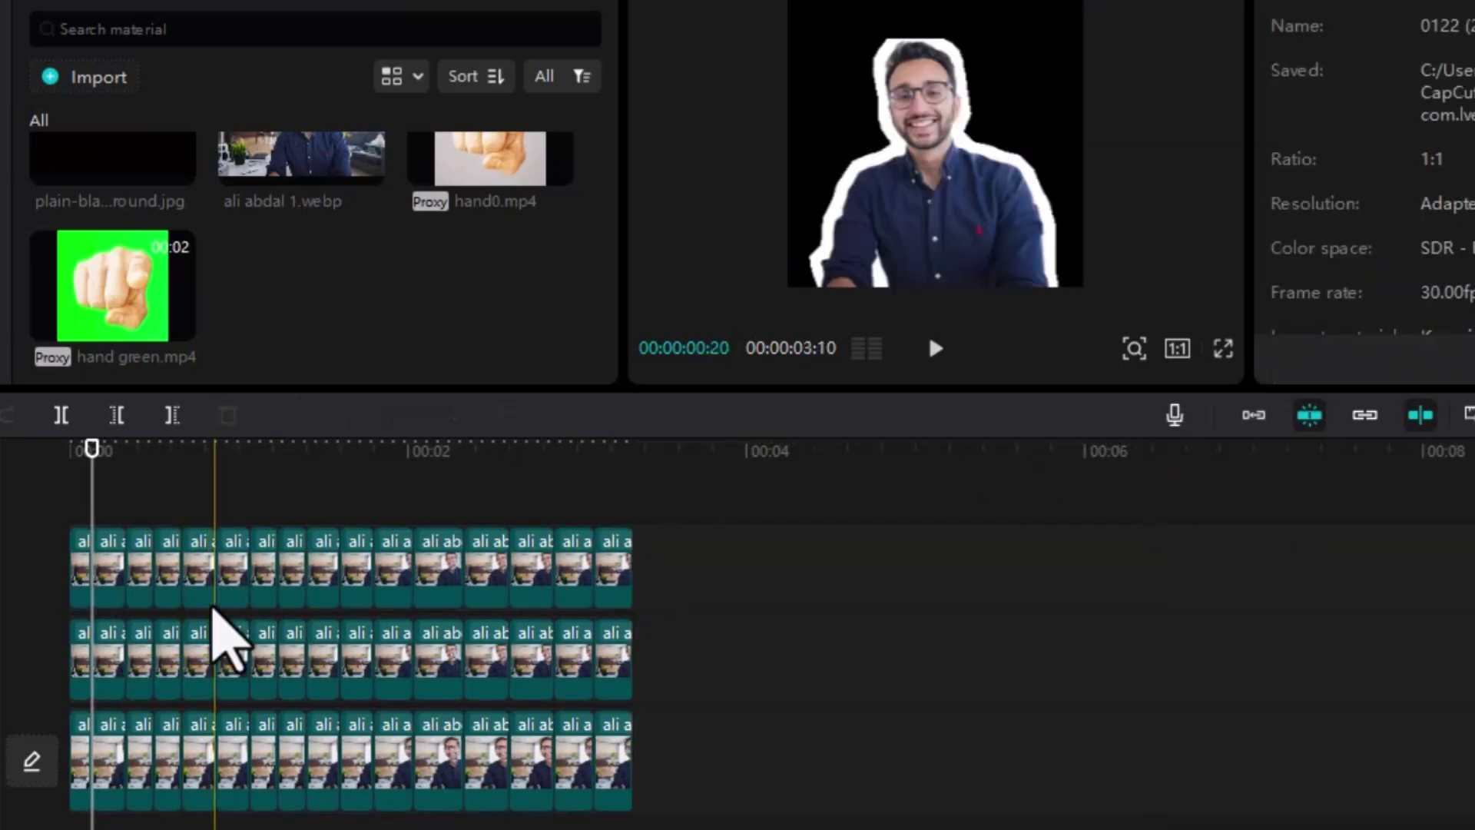
- Delete the segments on the uppermost cutout track so that only every third one is kept
scroll(223, 641, up, 3)
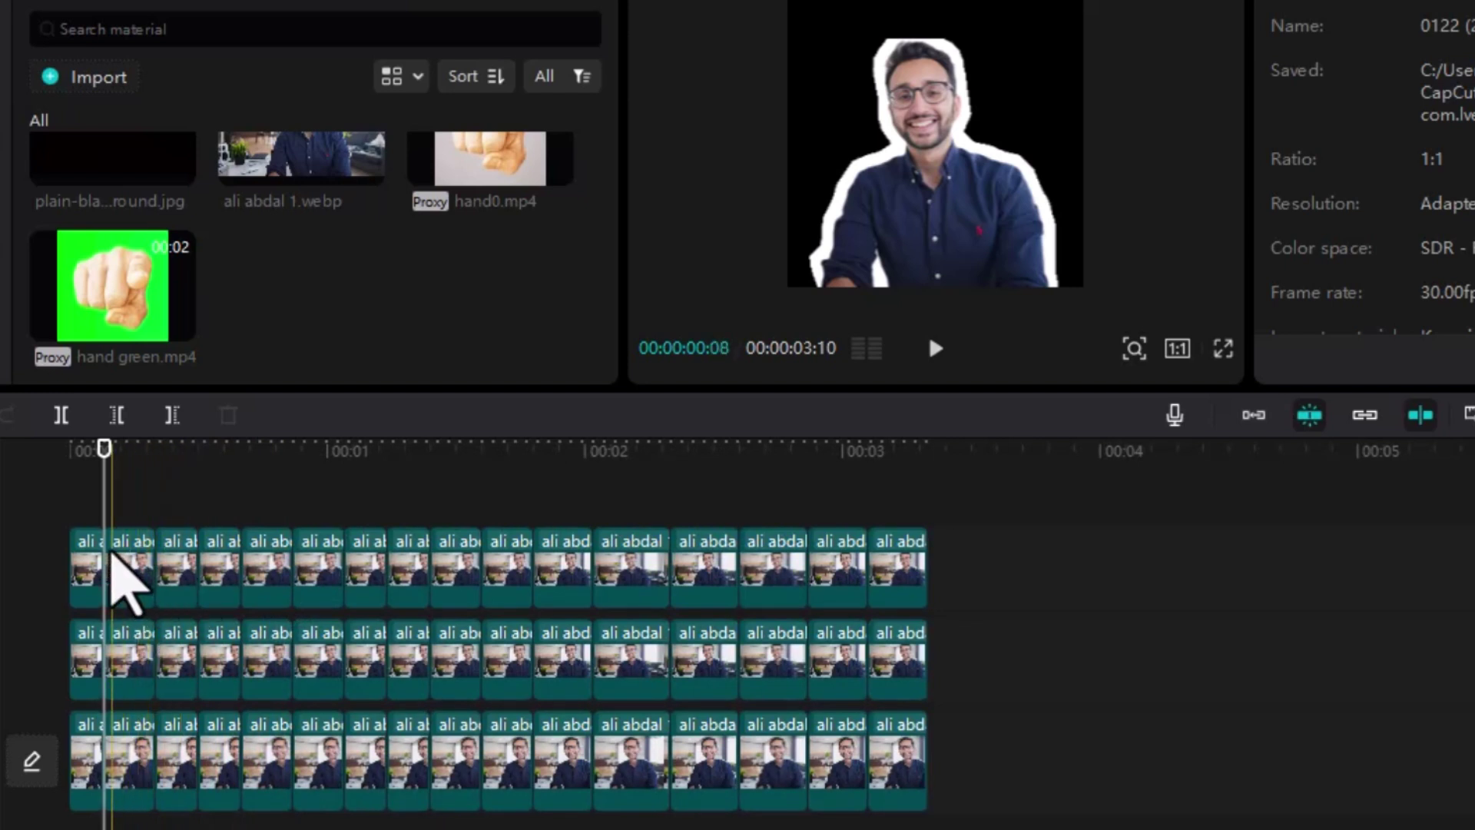
click(128, 555)
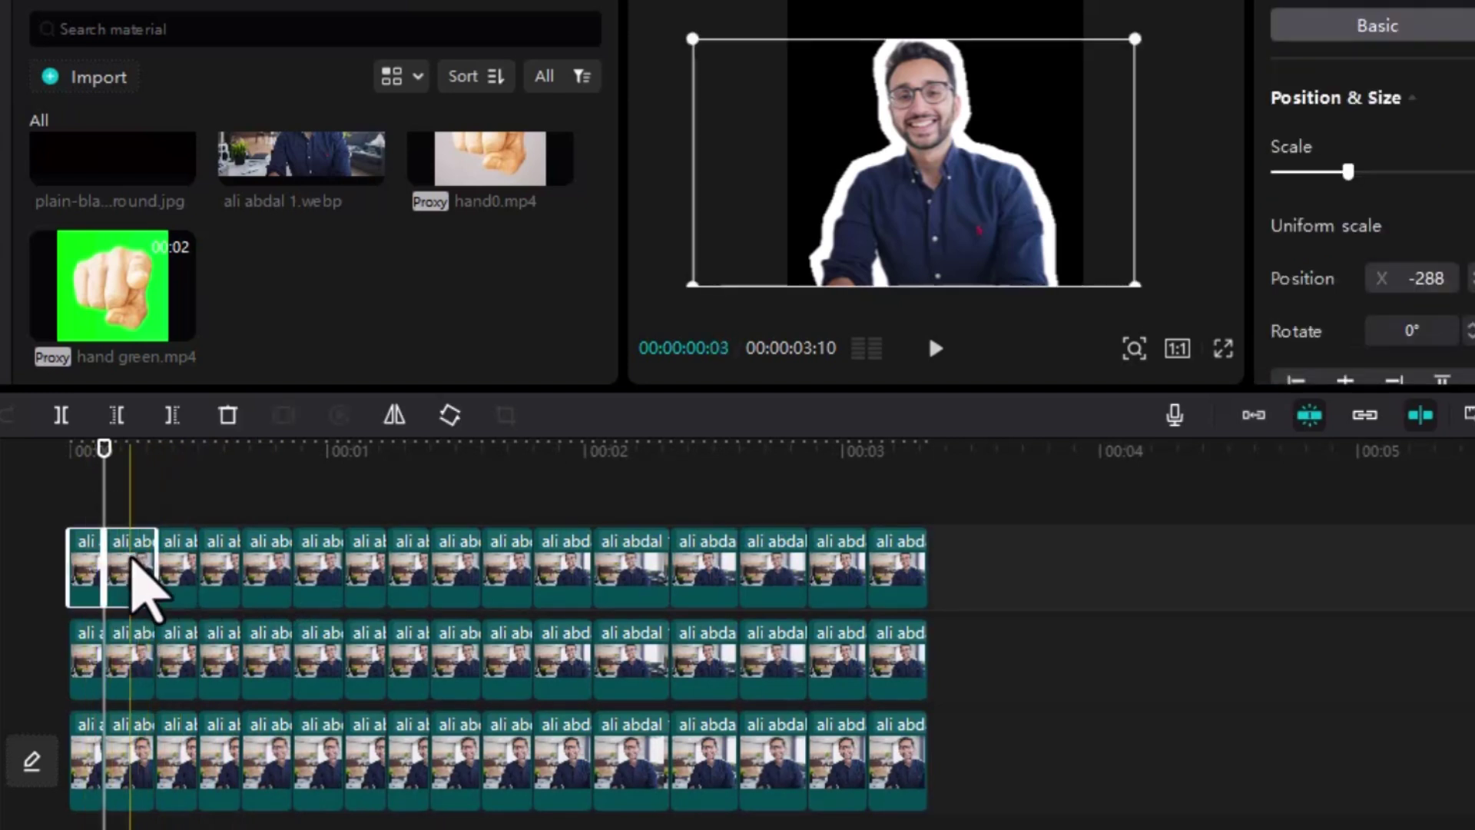
key(Delete)
drag(215, 488, 271, 592)
key(Delete)
drag(366, 496, 396, 578)
key(Delete)
drag(504, 510, 564, 599)
key(Delete)
drag(712, 492, 762, 590)
key(Delete)
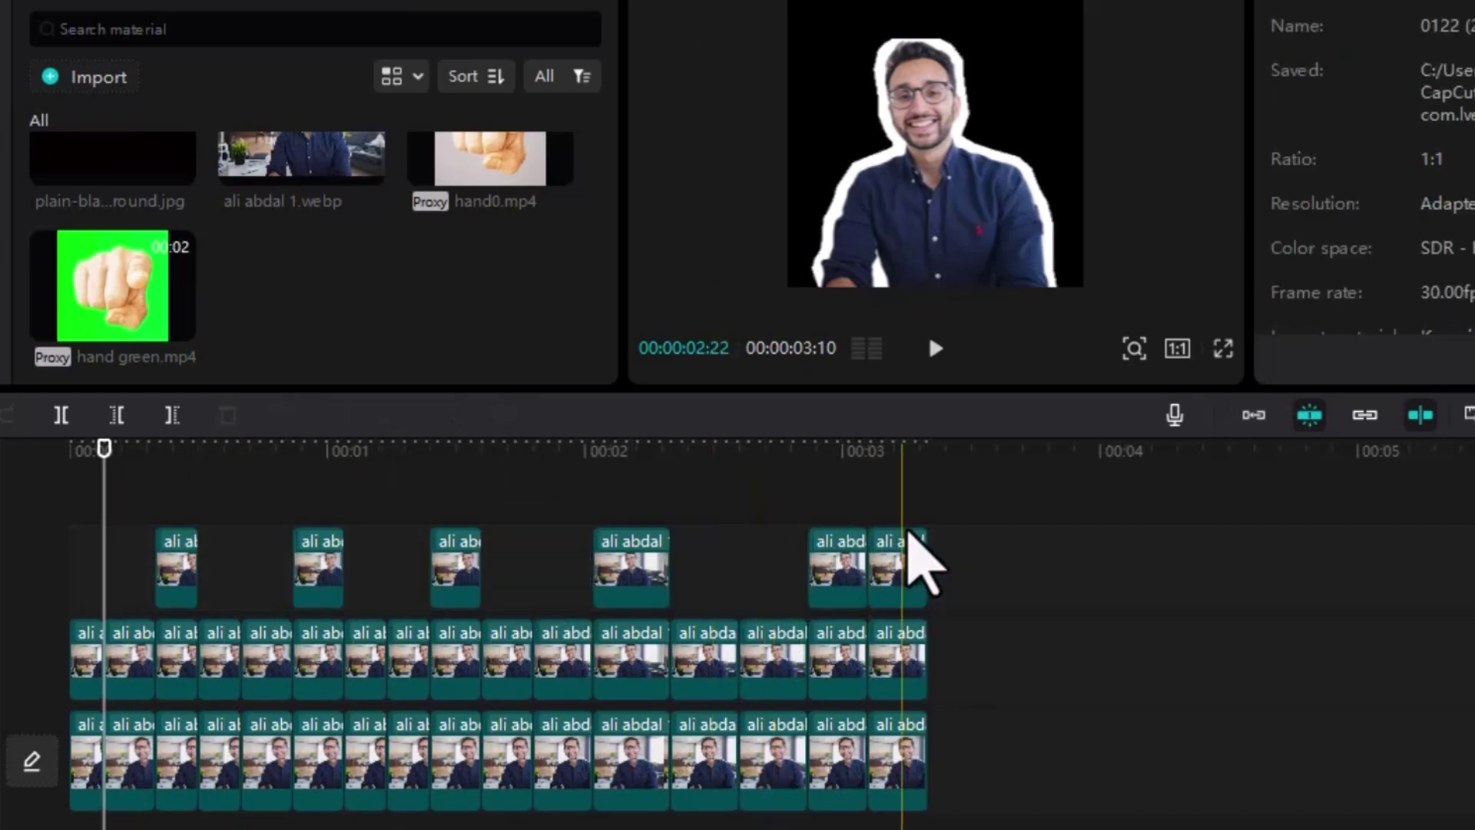
drag(906, 438, 932, 586)
key(Delete)
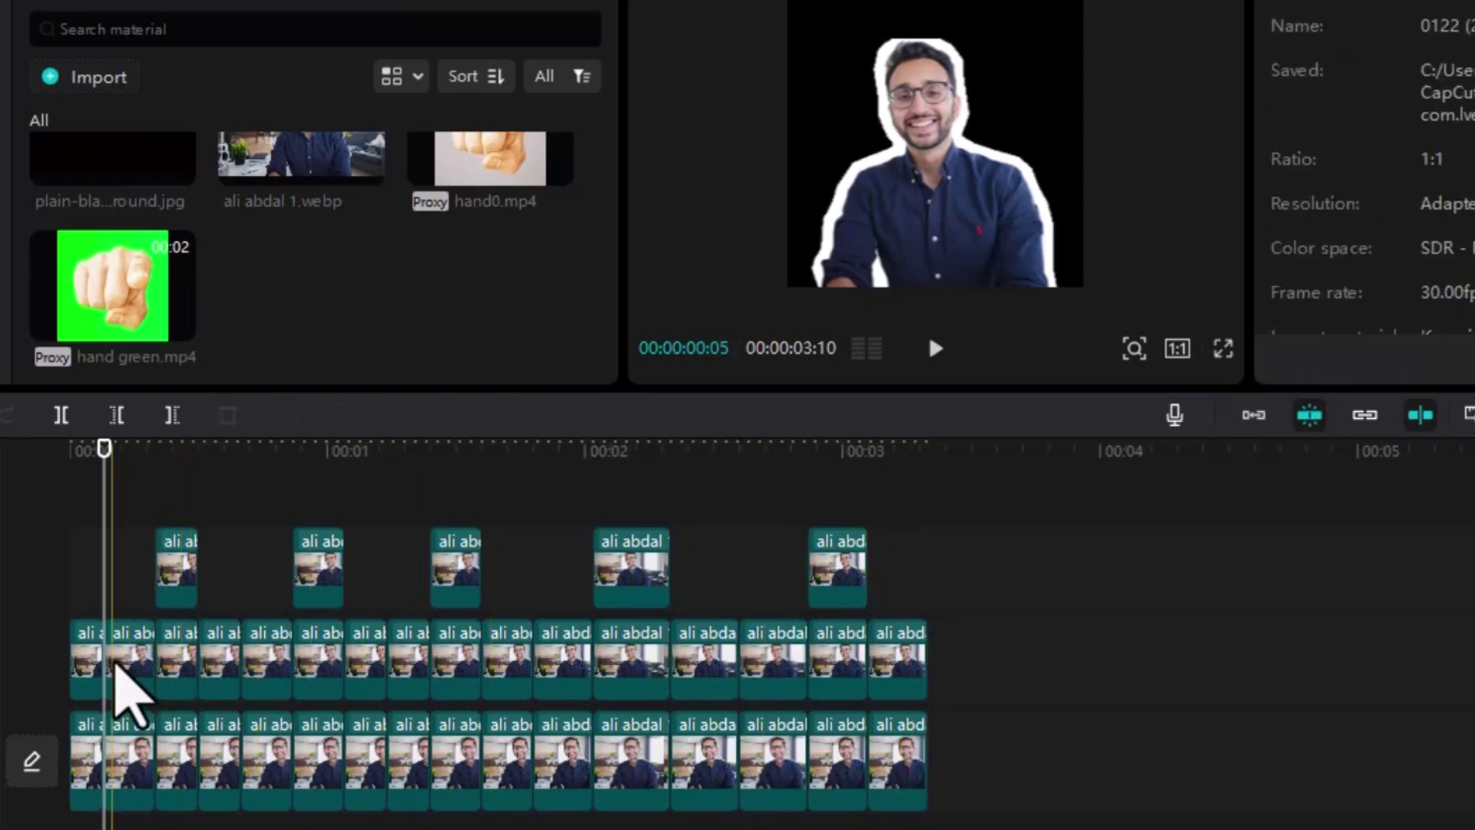
- Delete every other segment on the middle cutout track, starting with the first one
click(88, 659)
key(Delete)
click(180, 651)
key(Delete)
click(269, 657)
key(Delete)
click(370, 659)
key(Delete)
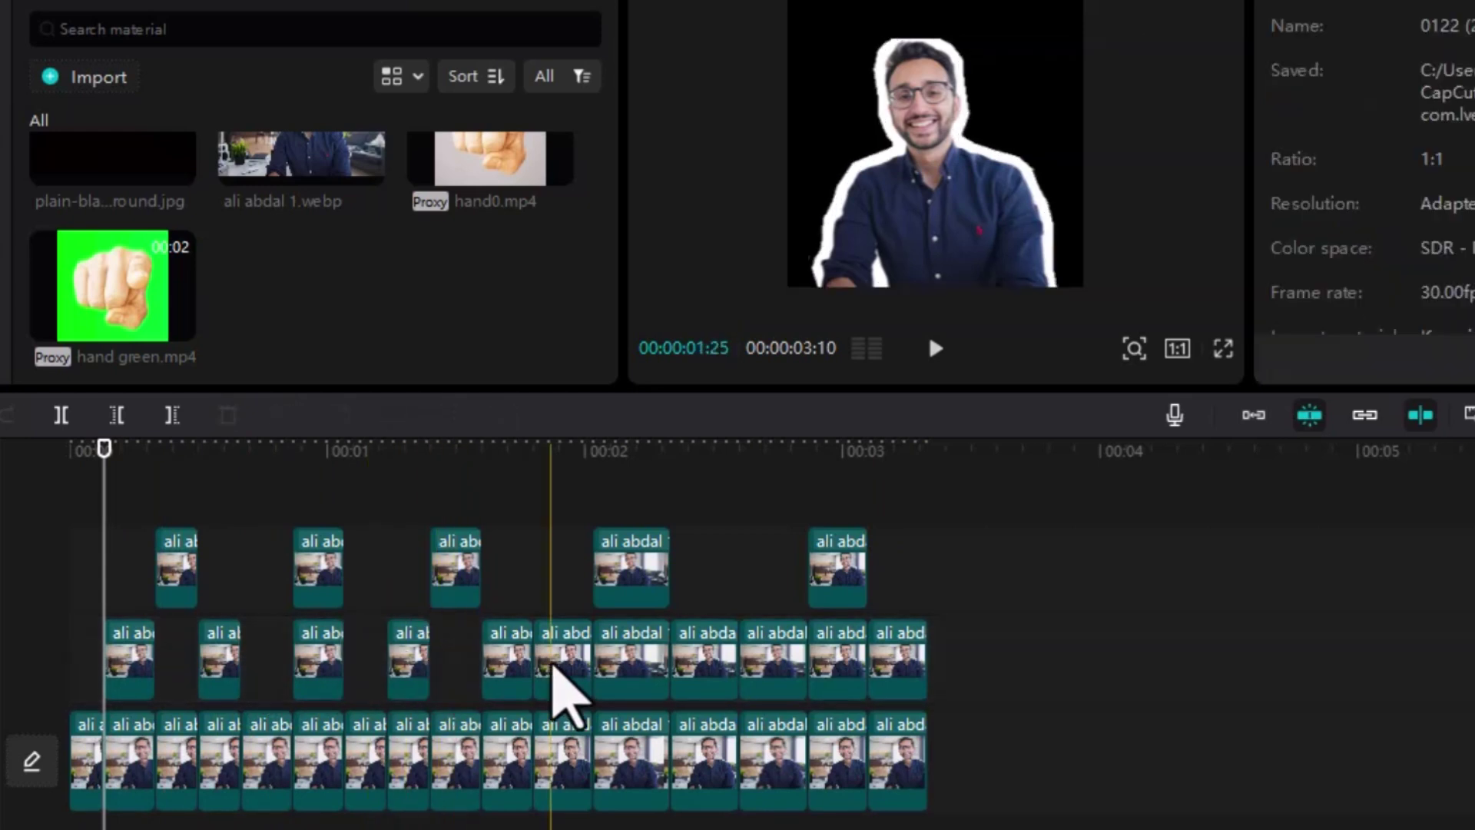
- Preview the stacked cutout animation in full screen from the start of the timeline
click(35, 496)
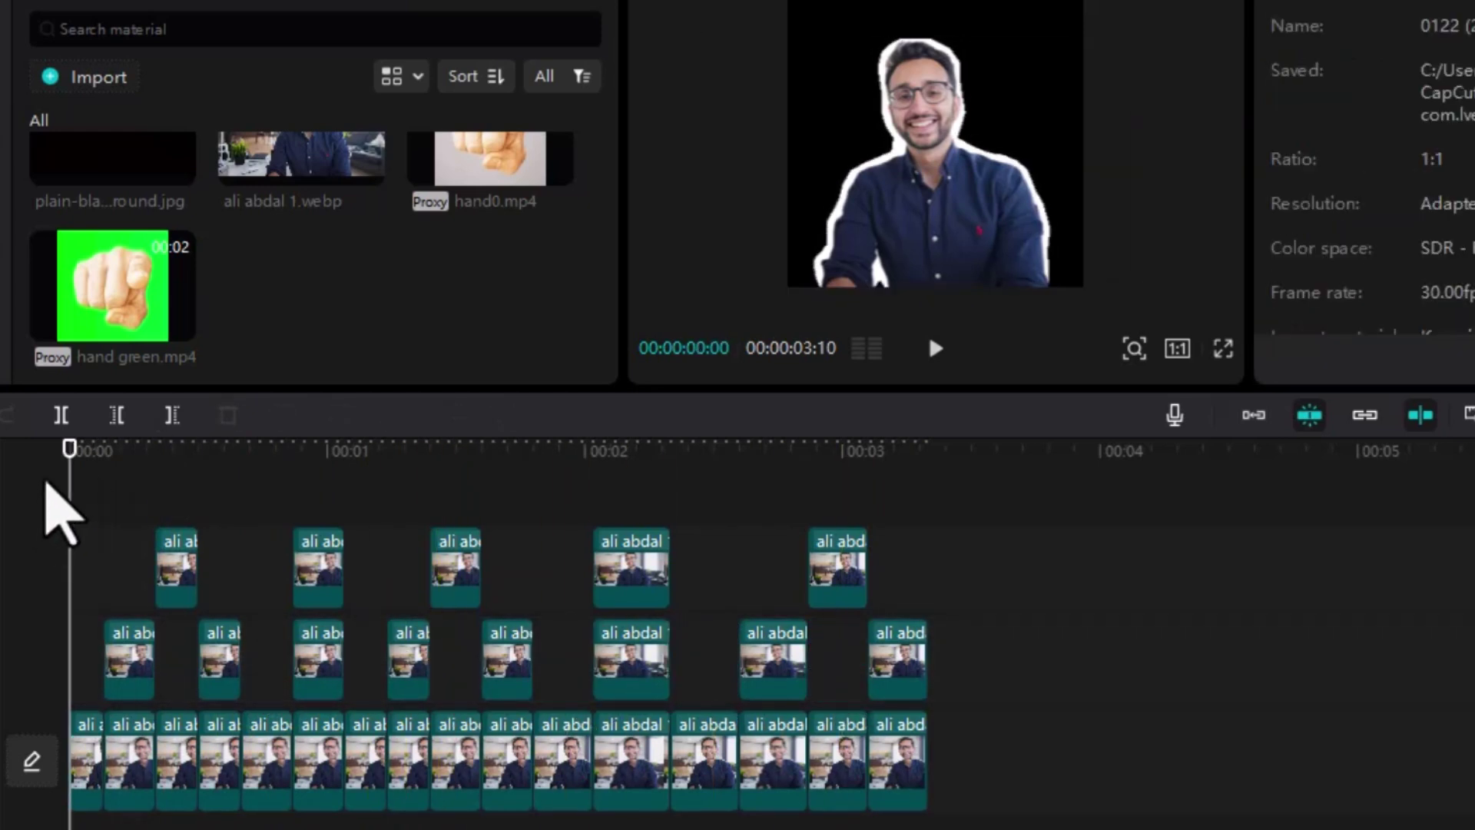
key(ctrl+shift+f)
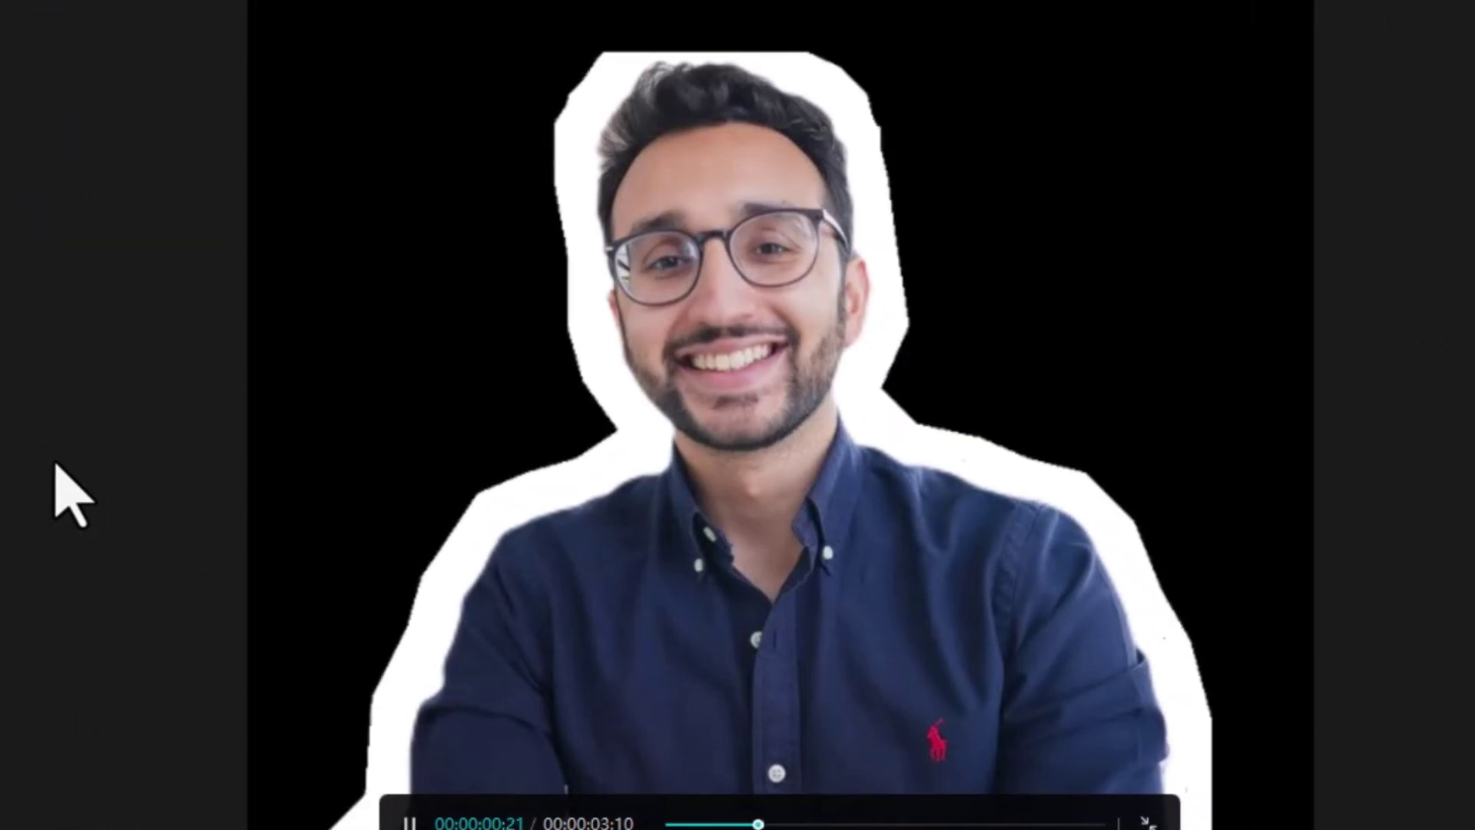
key(Escape)
key(space)
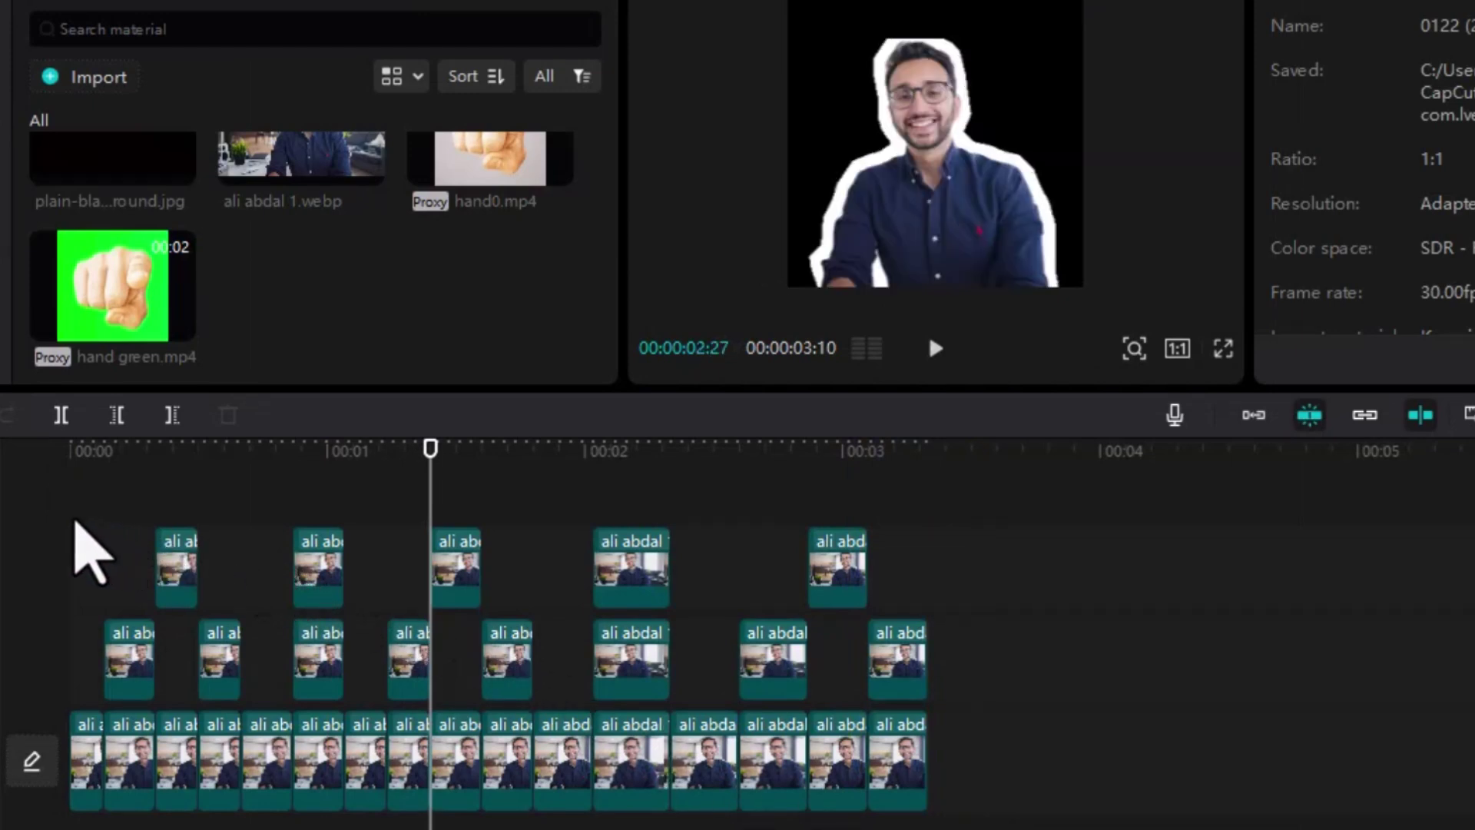
- Combine all cutout segments on the three tracks into one compound clip
key(ctrl+a)
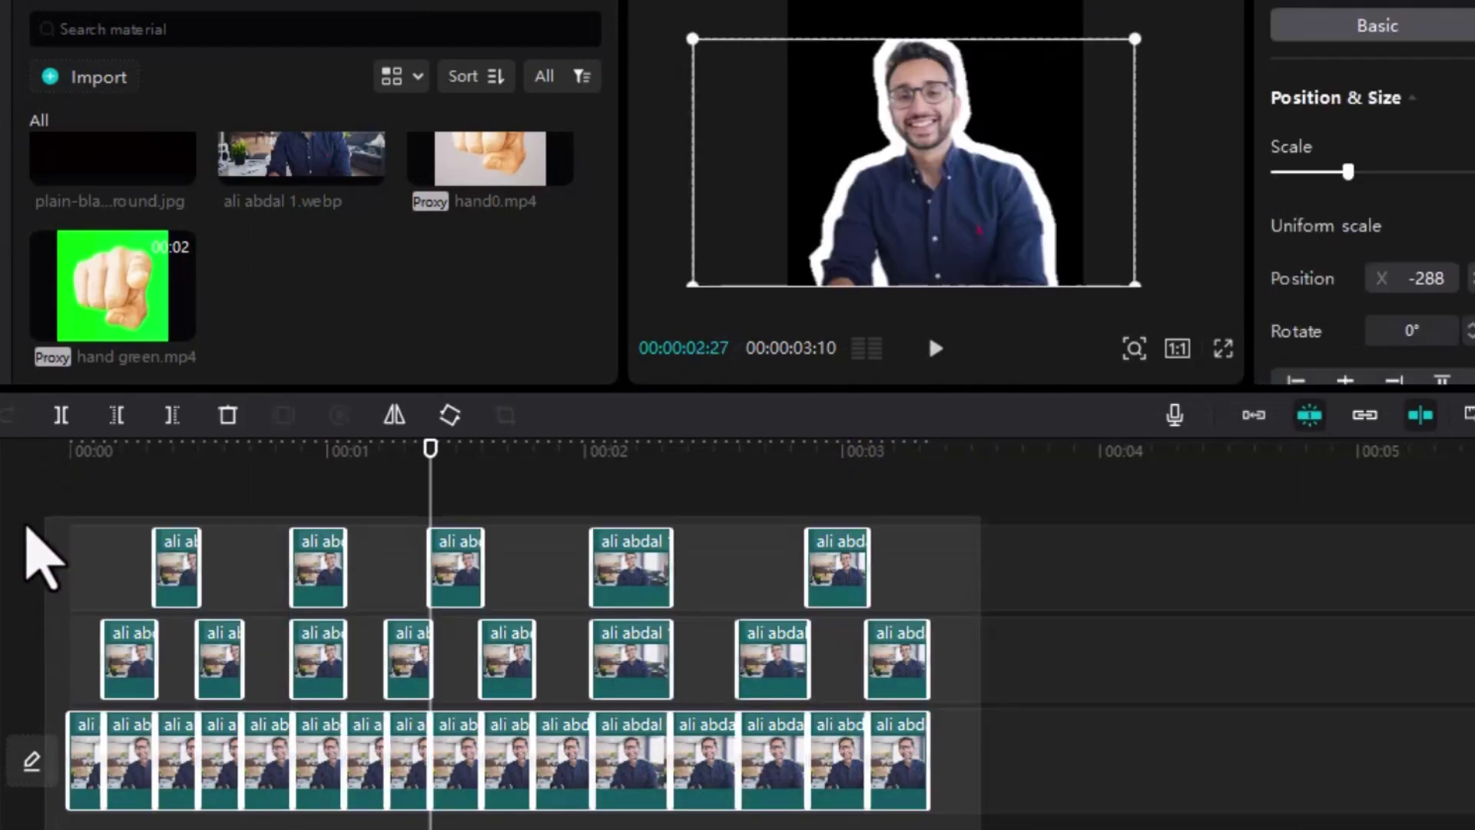
key(alt+g)
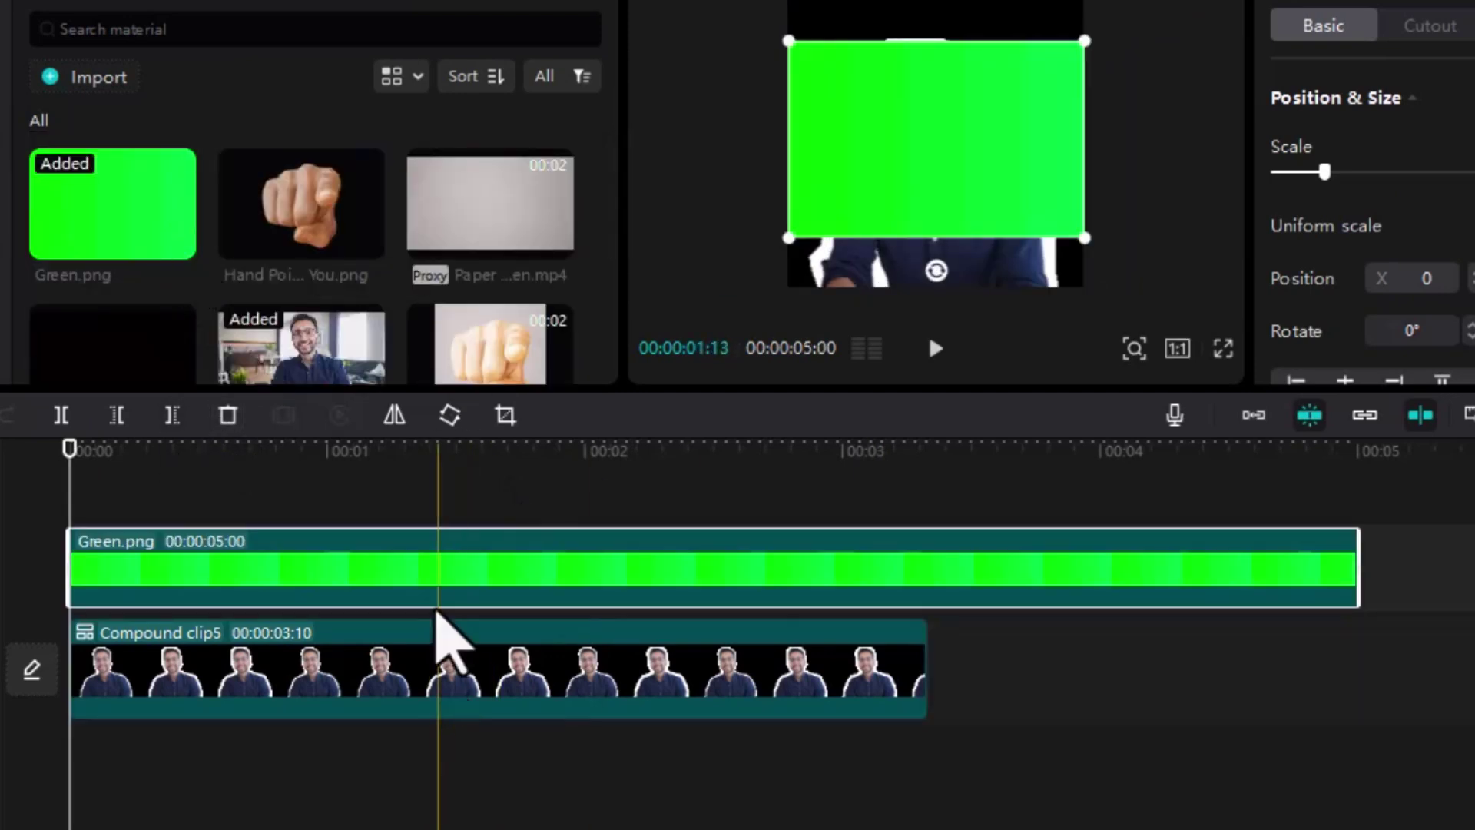
- Place Green.png beneath the compound clip as its background, trimmed to the same length and scaled to 150% to fill the frame
drag(430, 660, 418, 492)
drag(377, 657, 376, 747)
drag(1356, 649, 928, 621)
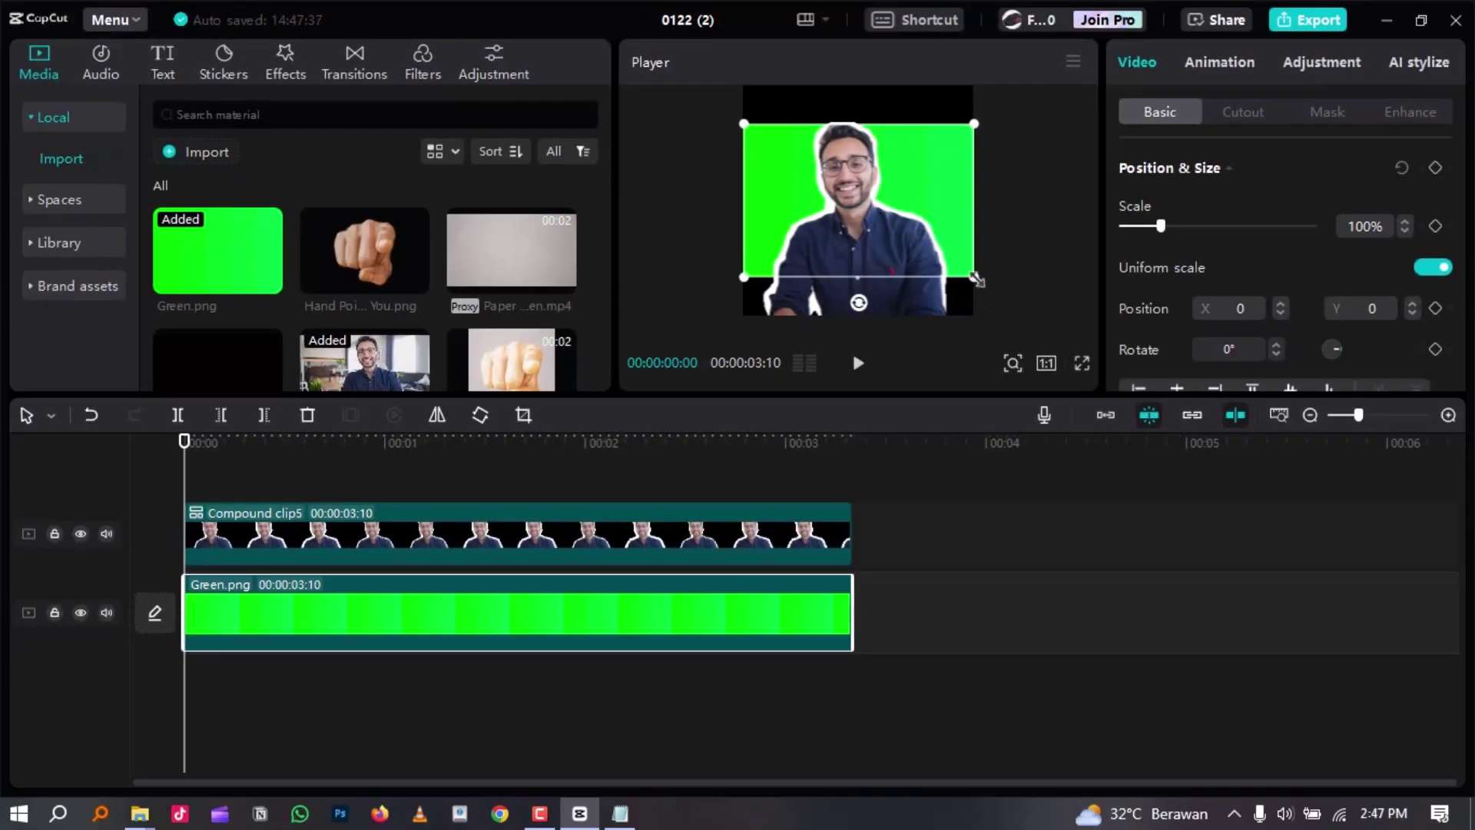
drag(1018, 267, 1105, 335)
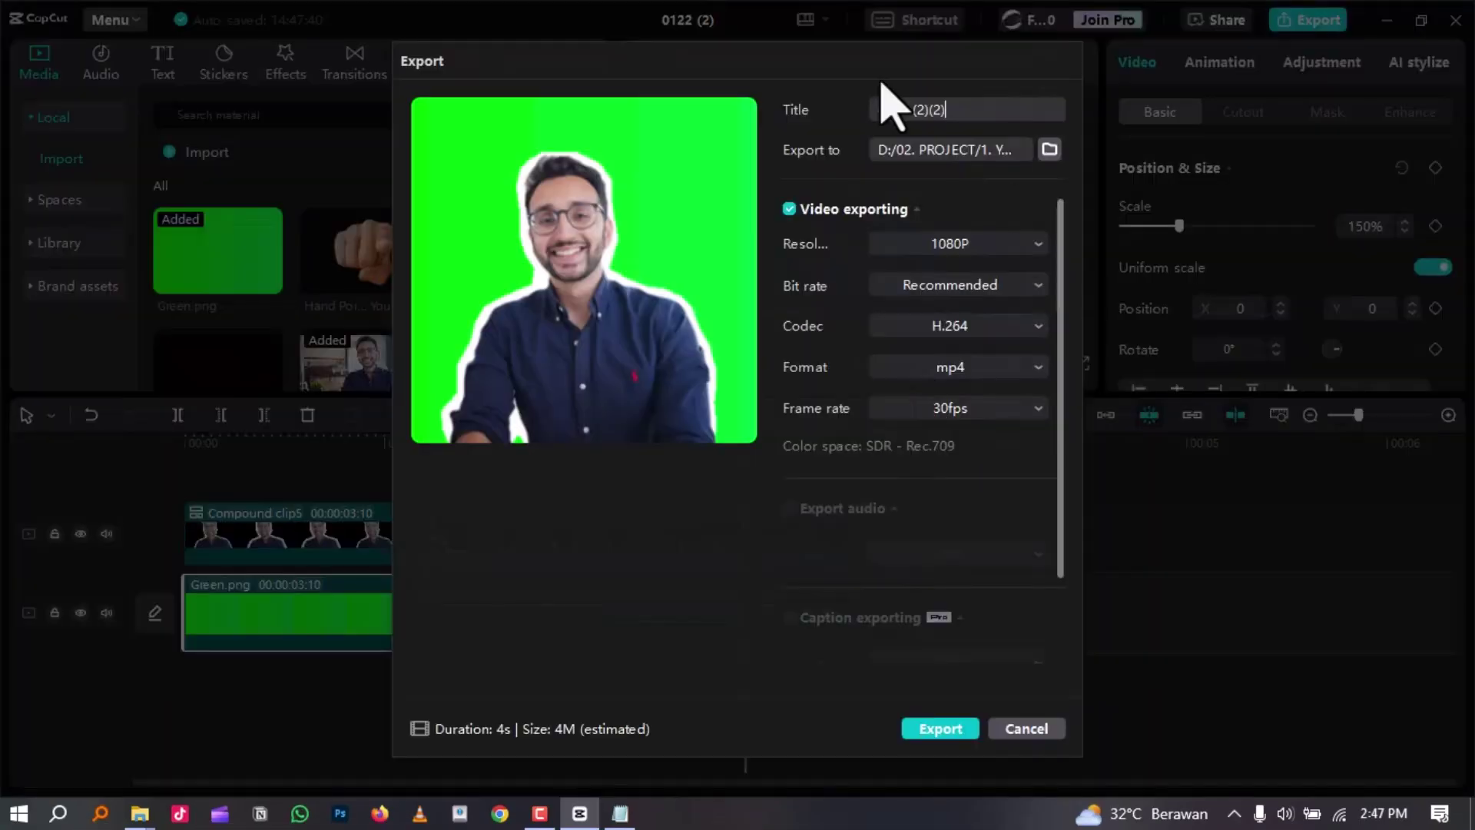